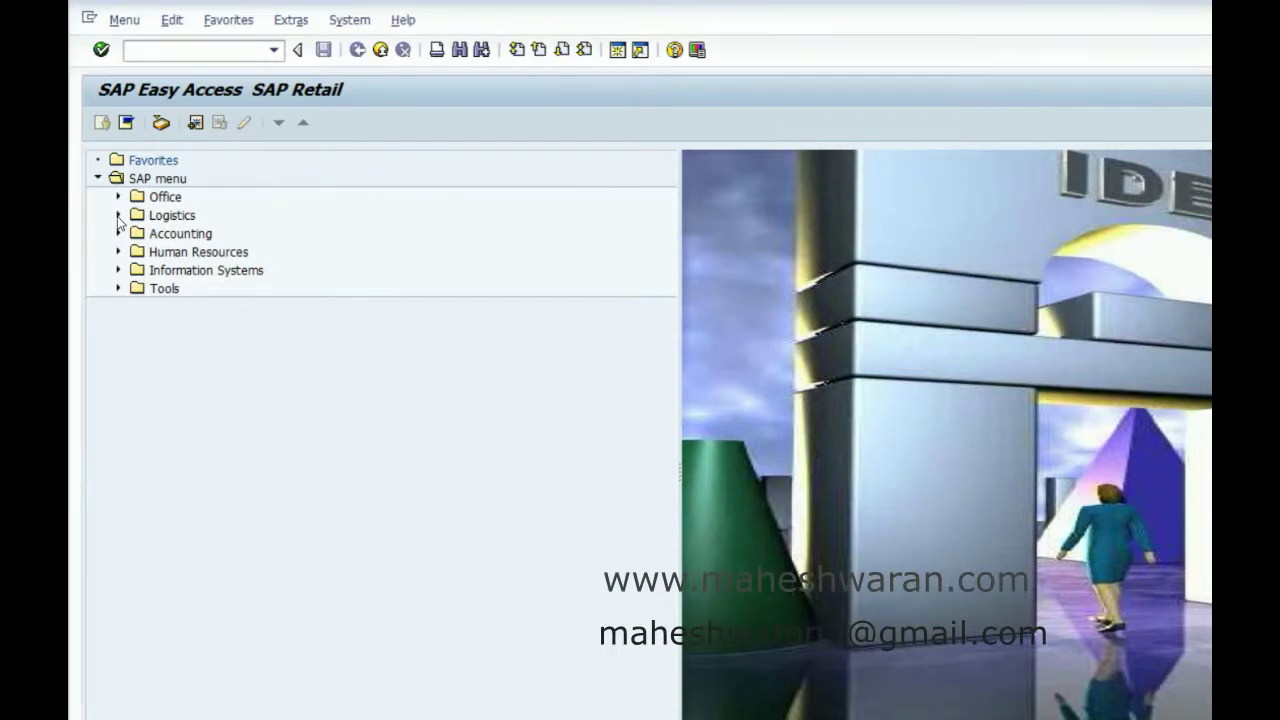
Expand Logistics > Retailing > Master Data > Article Data > Article and start MM41 - Create.
left_click(118, 215)
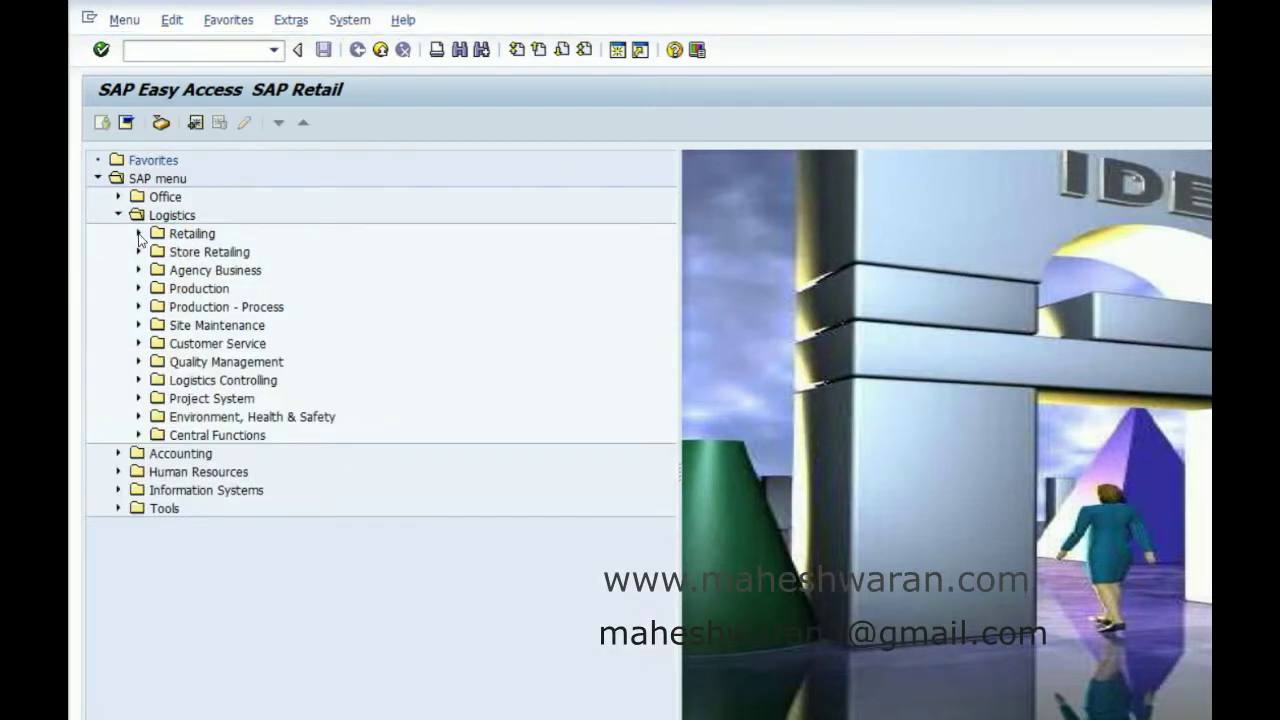
left_click(138, 234)
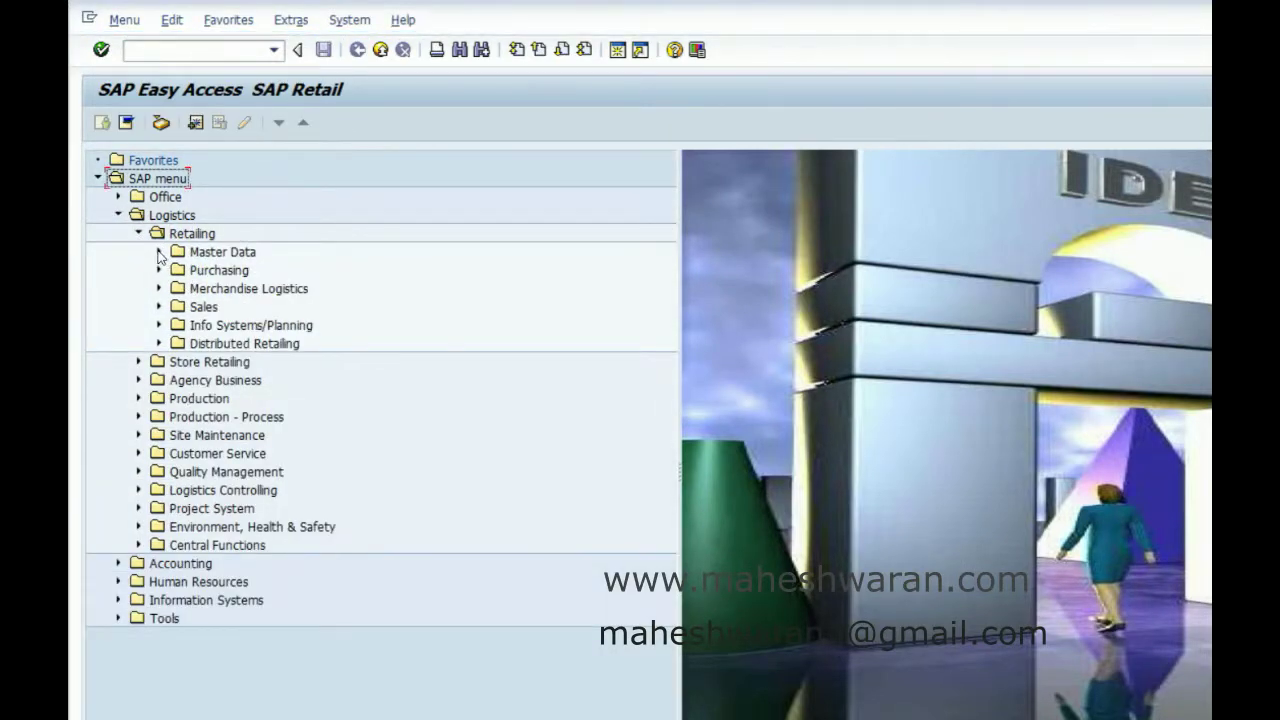
left_click(158, 252)
left_click(179, 307)
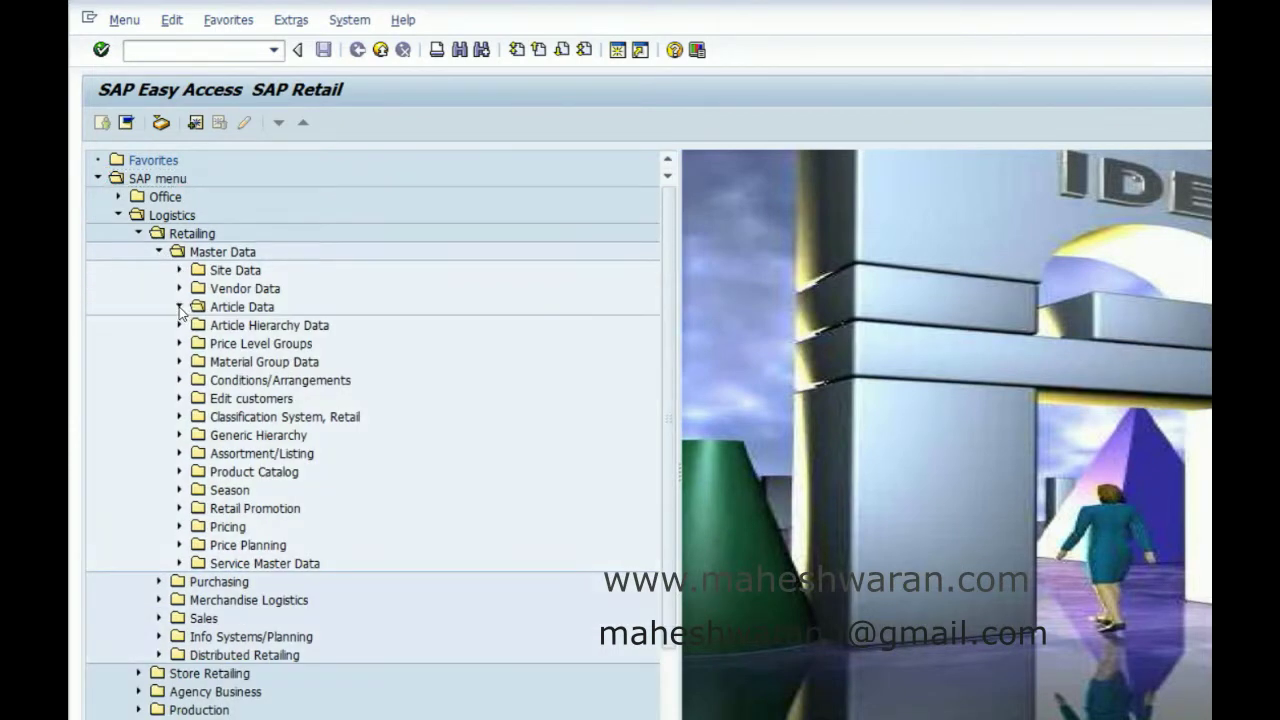
left_click(198, 327)
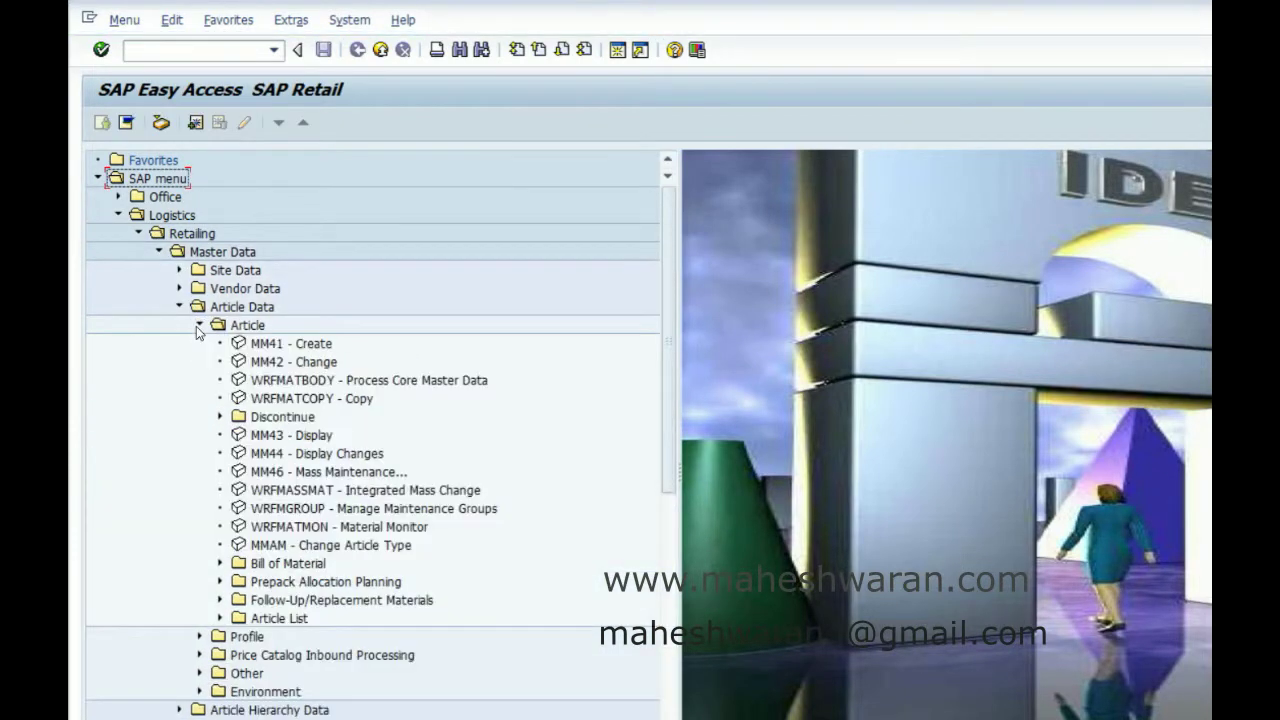
double_click(266, 344)
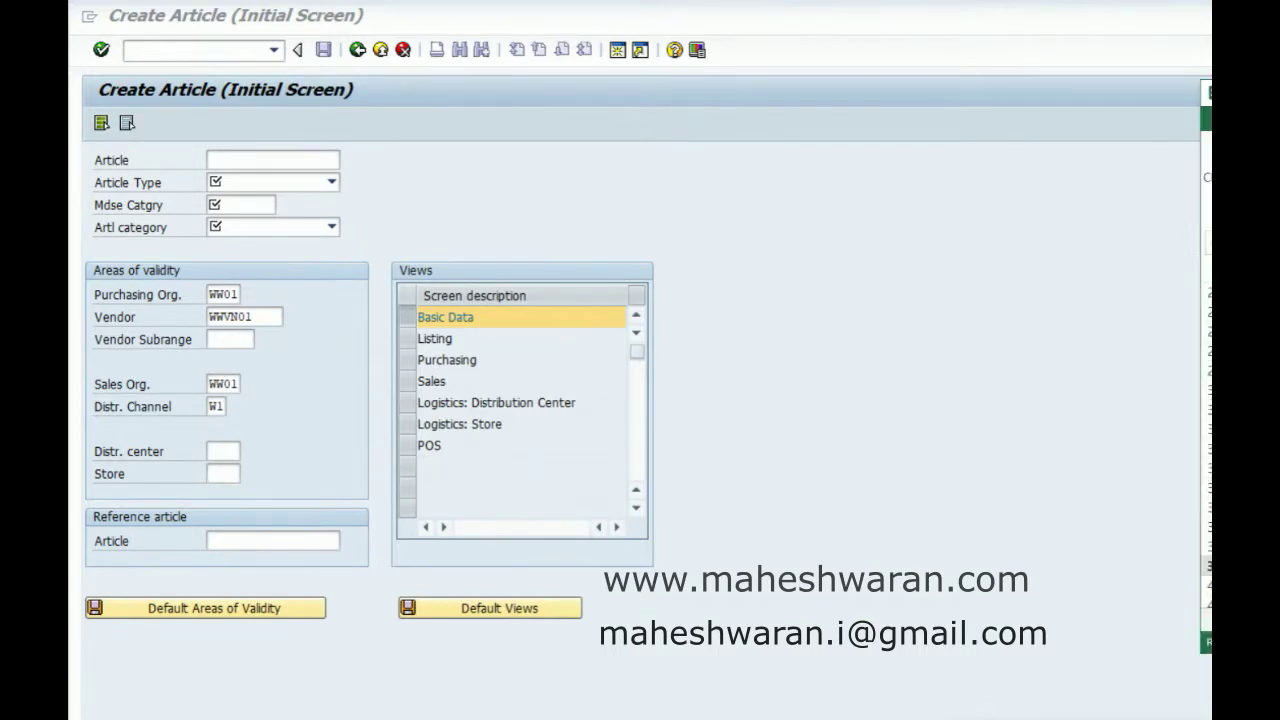
Place the Excel Book1 list beside SAP and select the Ramayana (100059) to Bhagavata rows.
left_click_drag(1275, 92, 1031, 86)
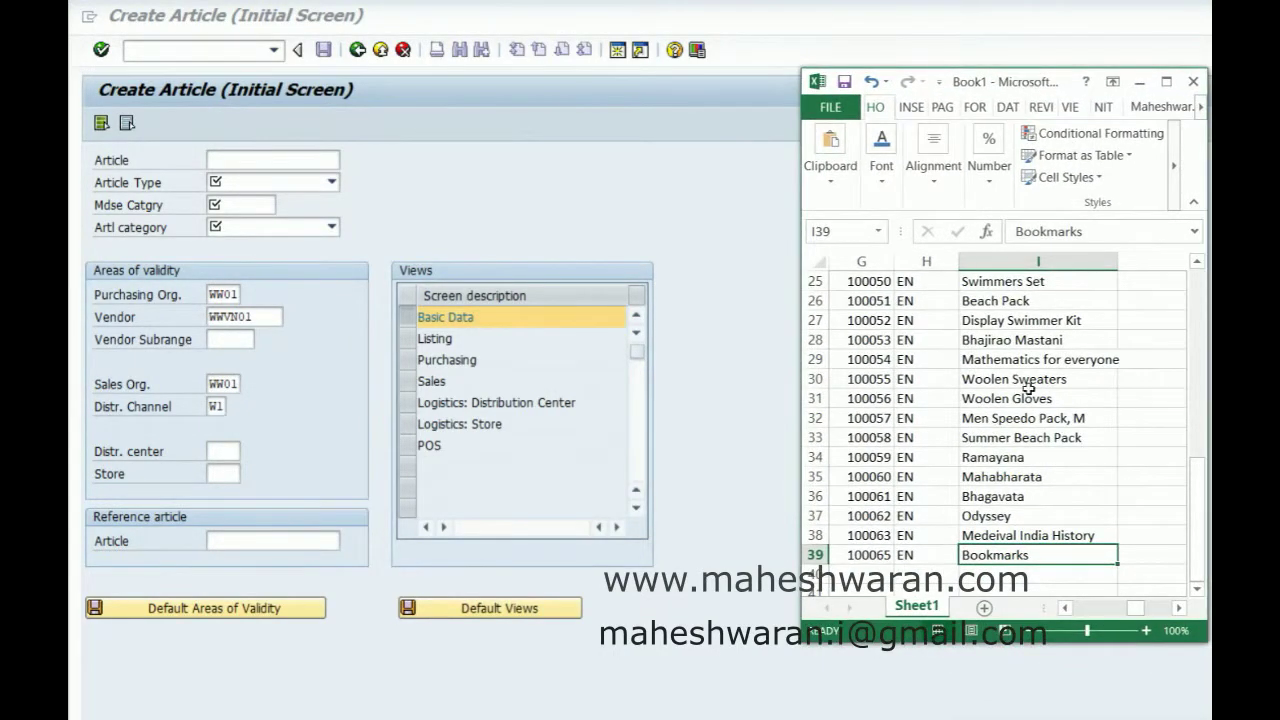
left_click(997, 456)
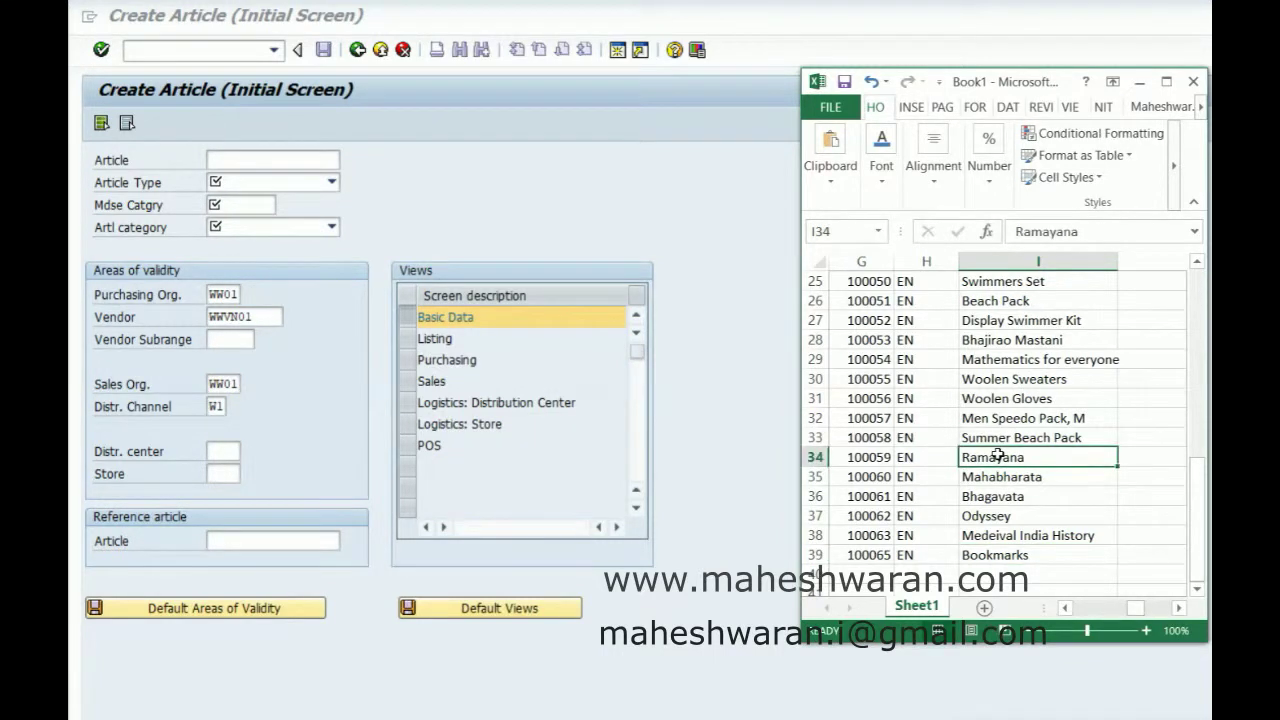
key("Left")
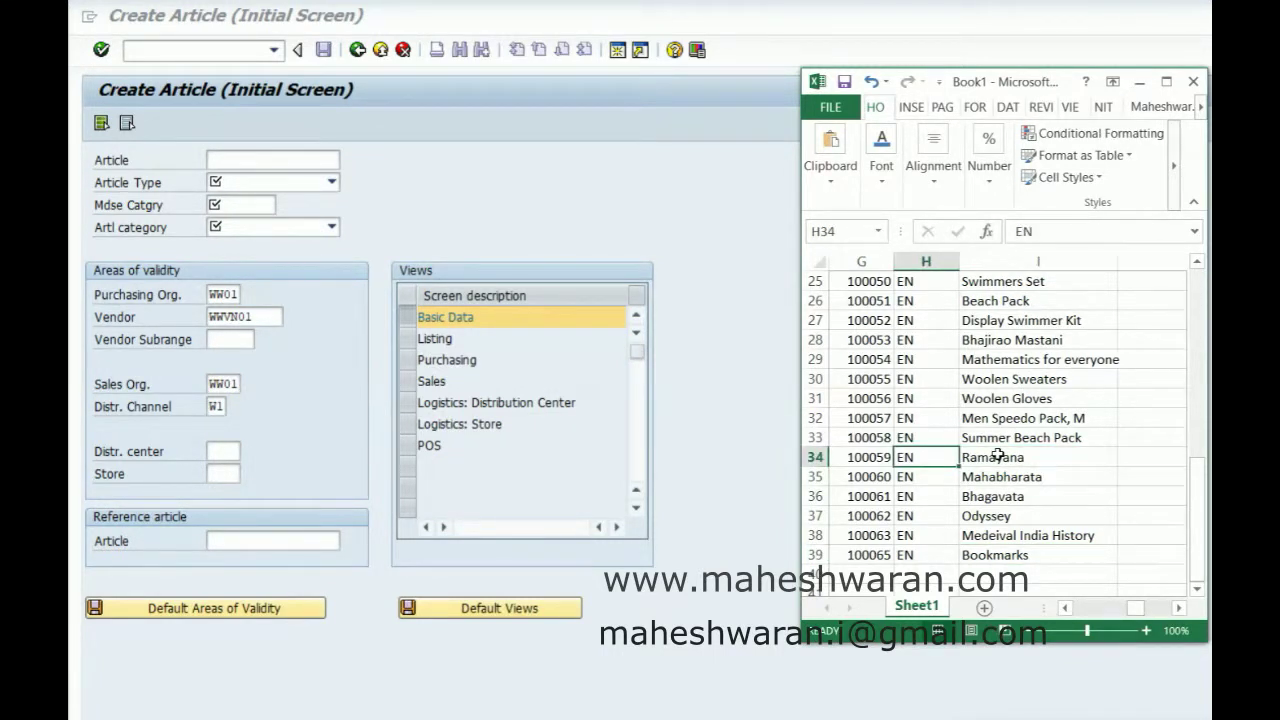
key("Left")
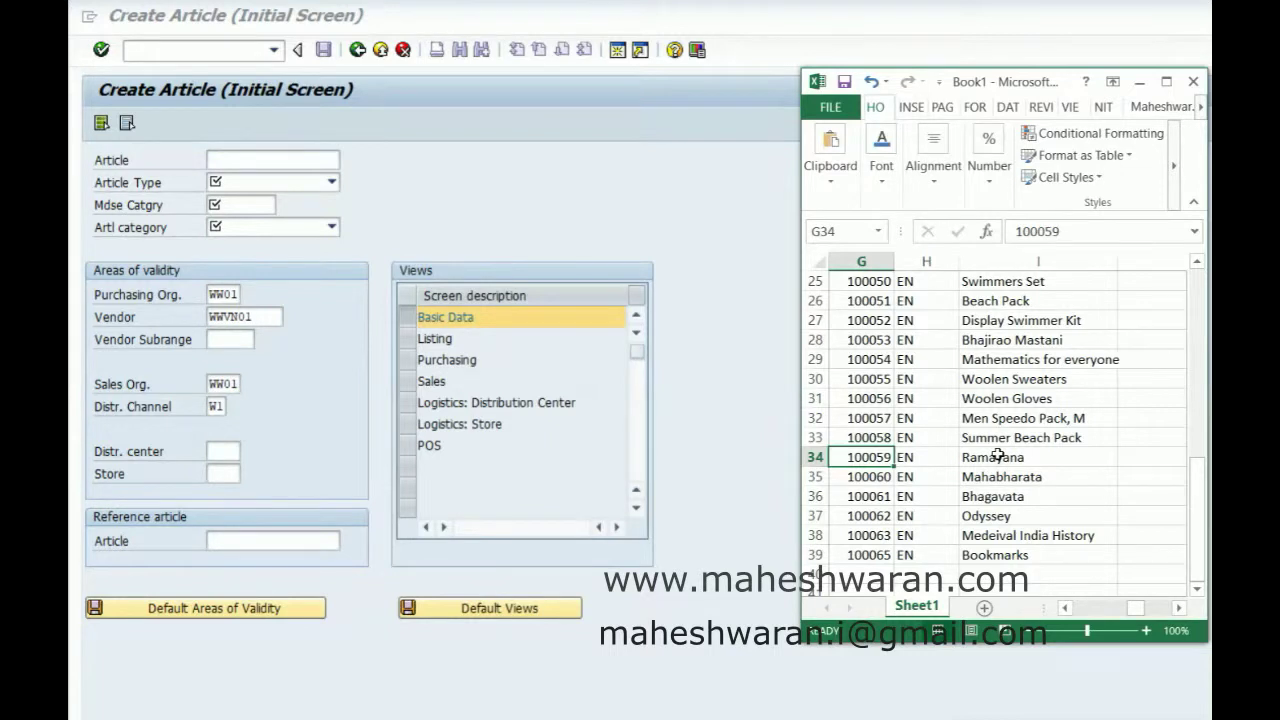
key("shift+Right")
key("shift+Right")
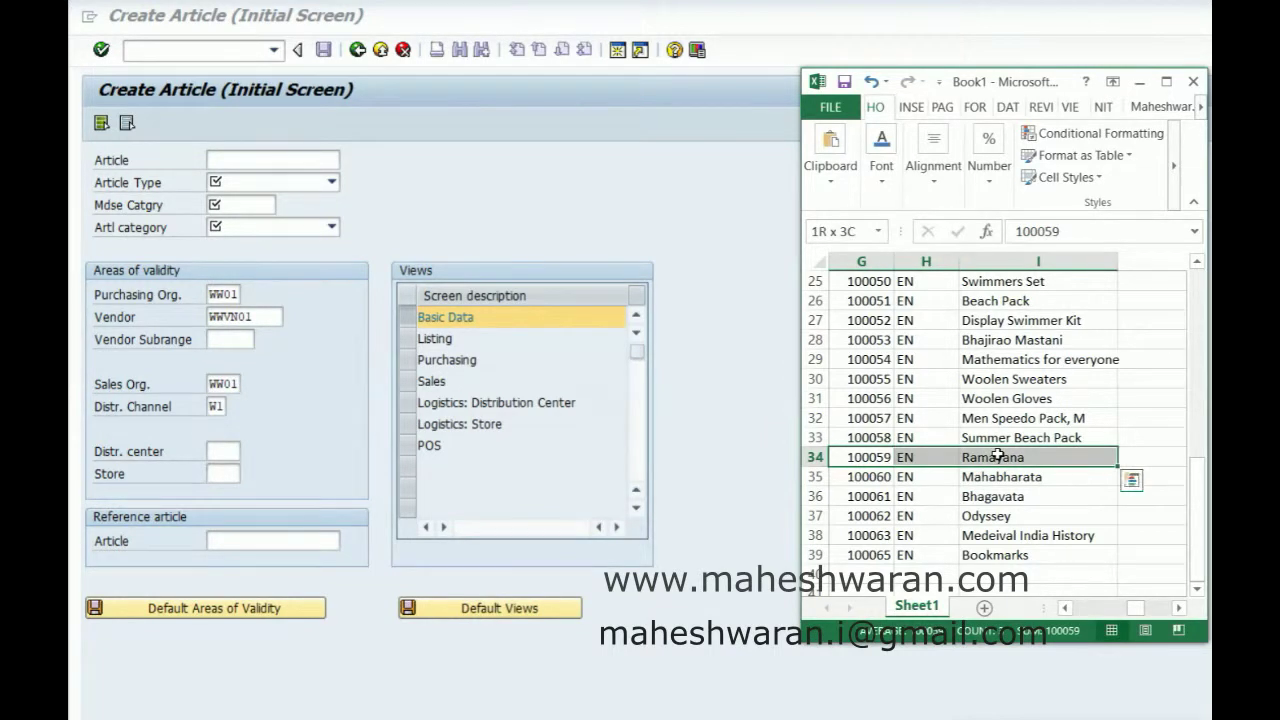
key("shift+Down")
key("shift+Down")
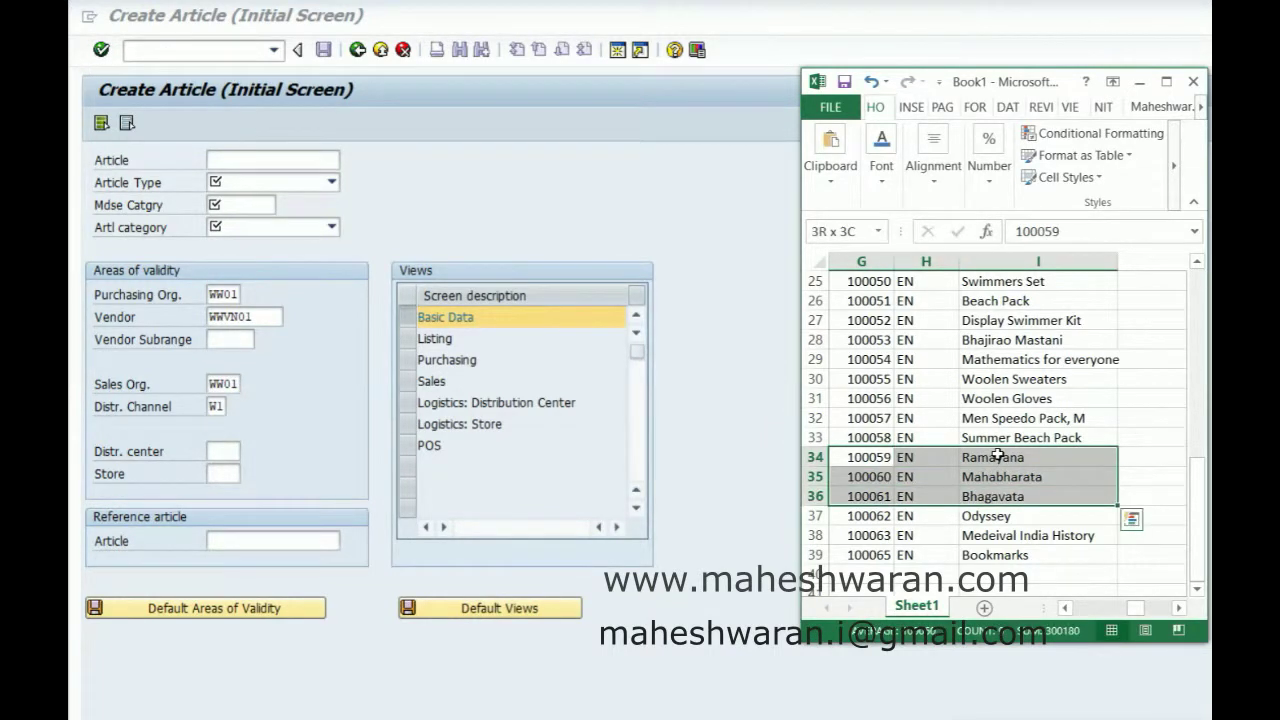
Browse the Odyssey, Medeival India History (100063) and Bookmarks rows in the sheet.
key("Down")
key("Down")
key("Down")
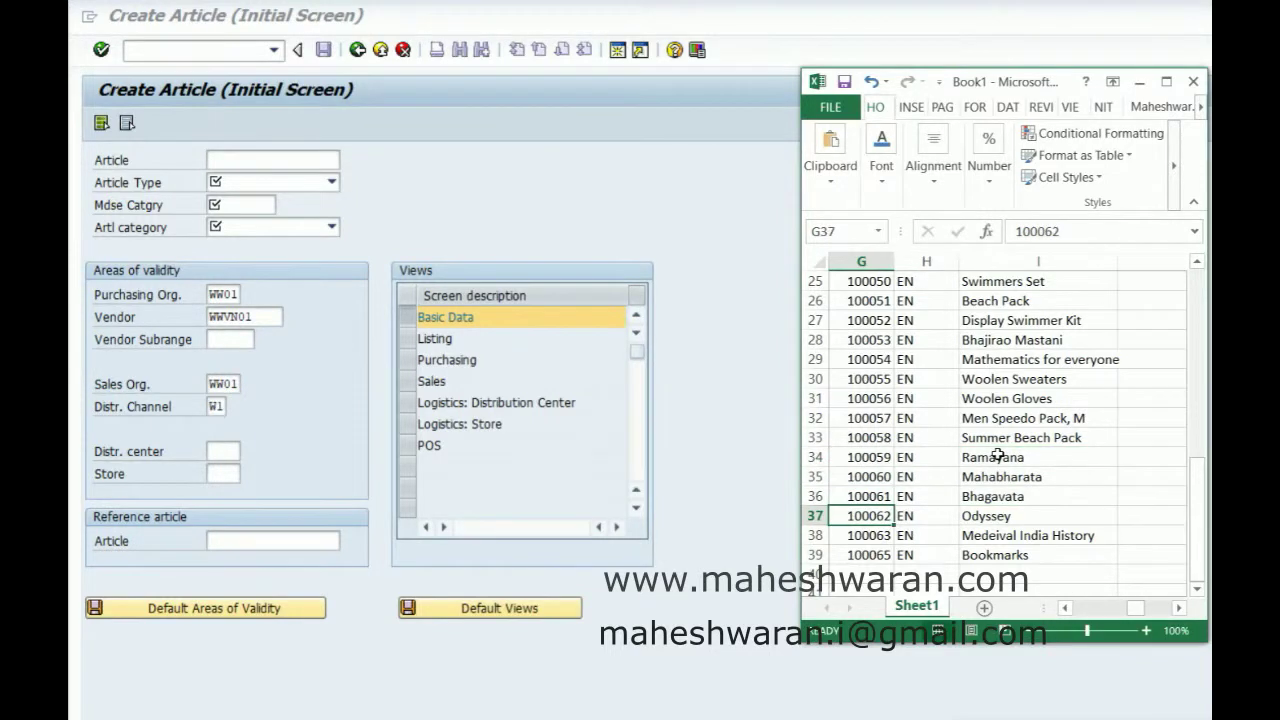
key("Right")
key("Right")
key("shift+Left")
key("shift+Left")
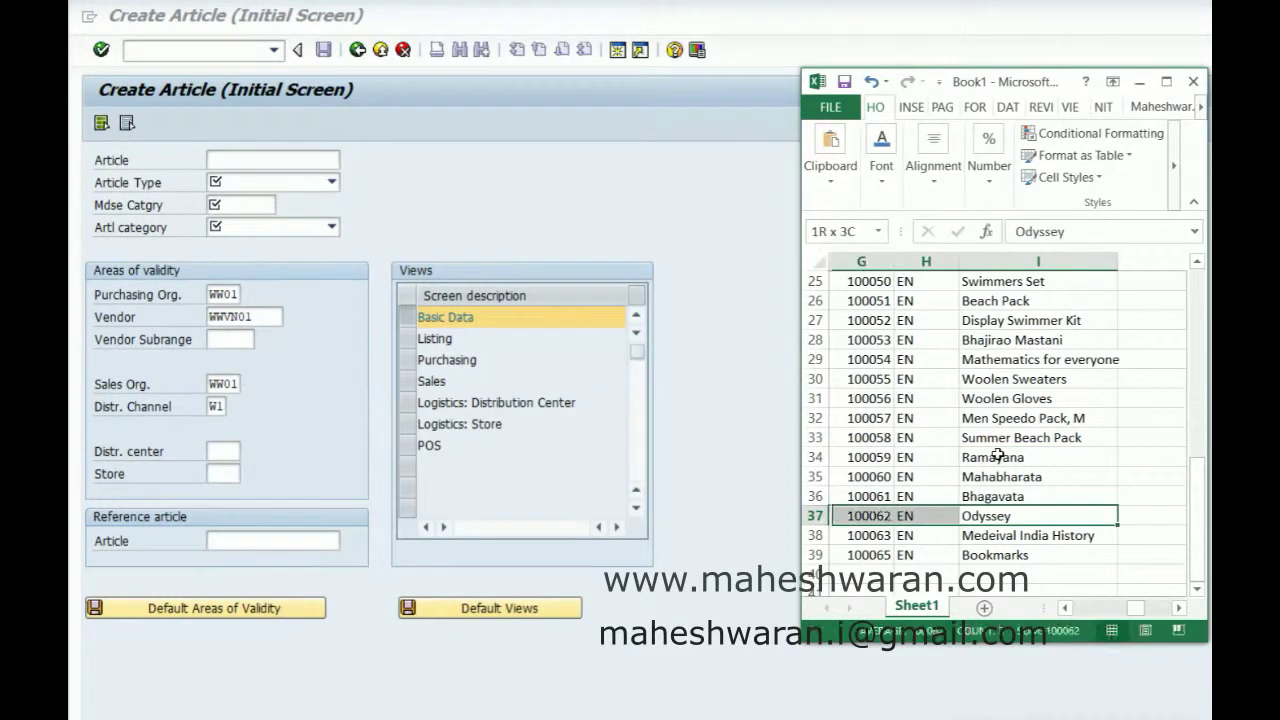
key("Down")
key("shift+Left")
key("shift+Left")
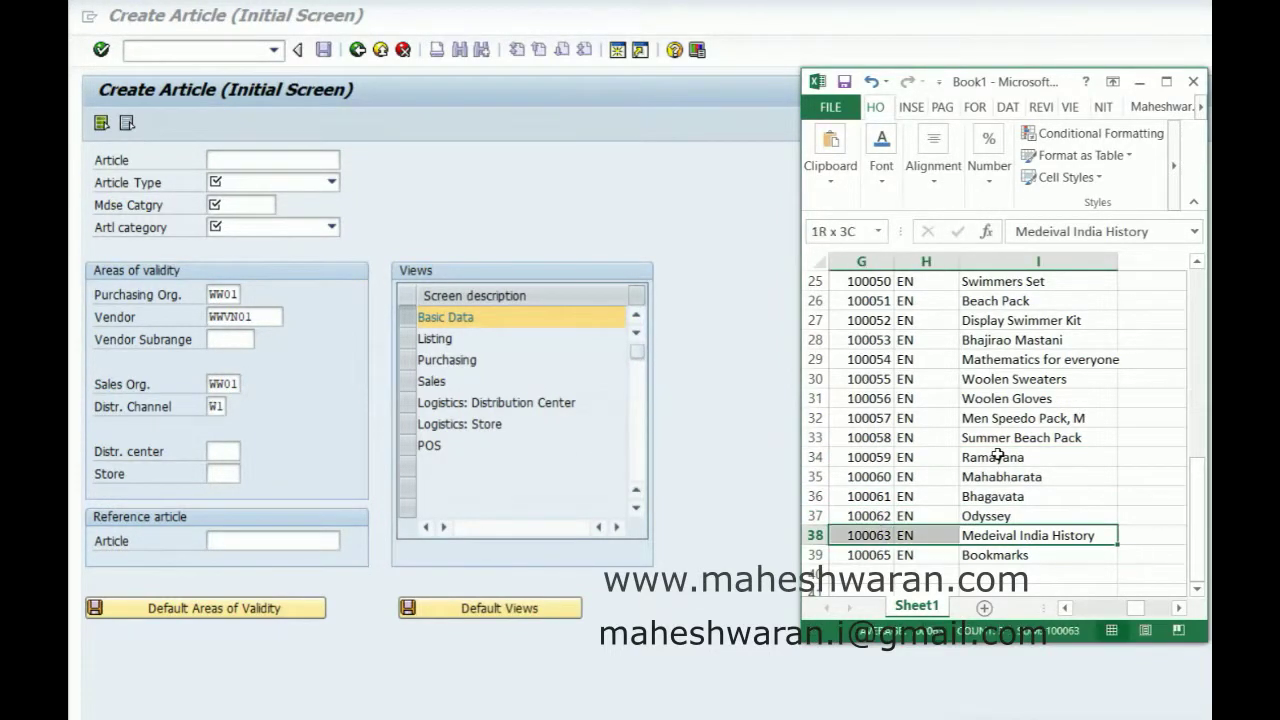
key("Right")
key("Left")
key("Left")
key("Left")
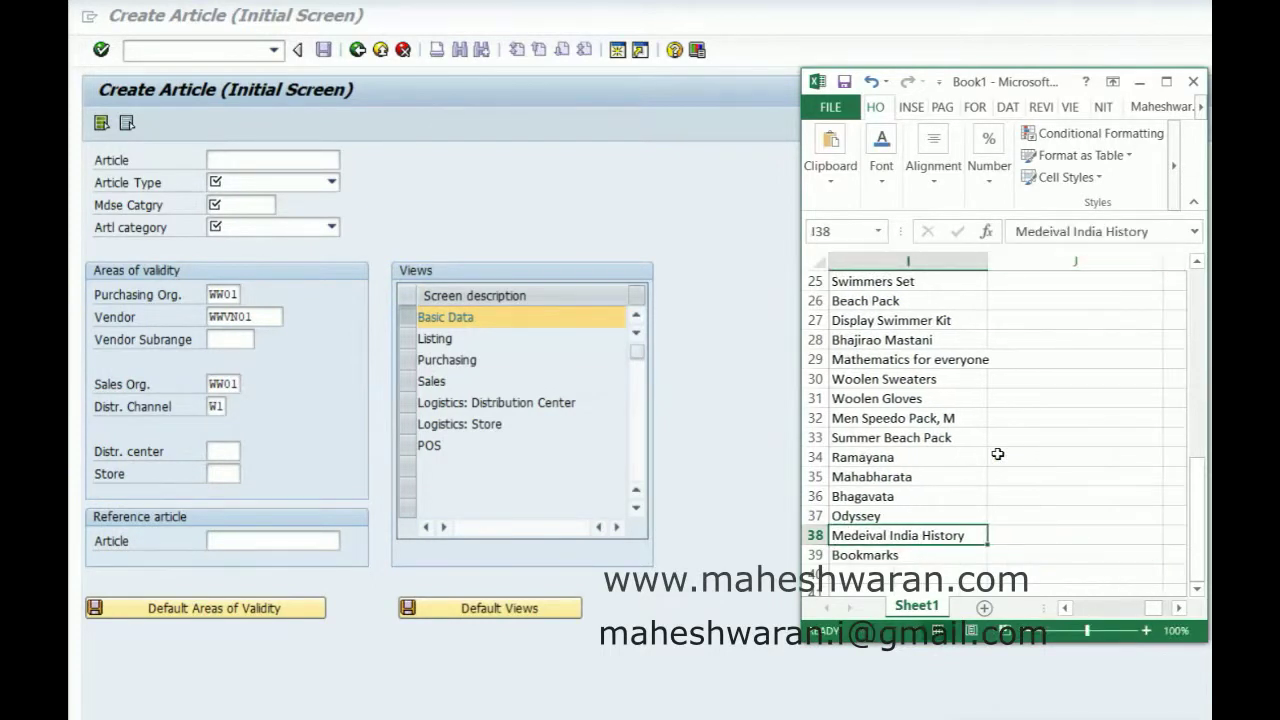
key("Right")
key("Right")
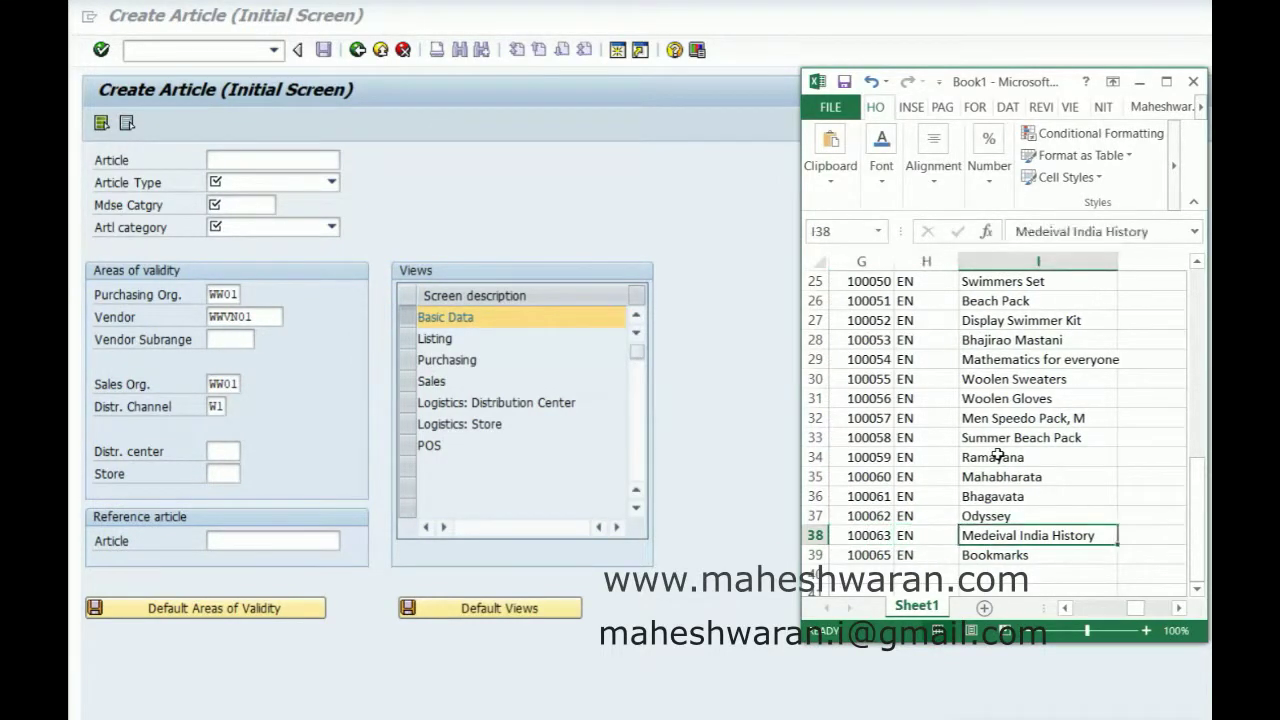
key("Down")
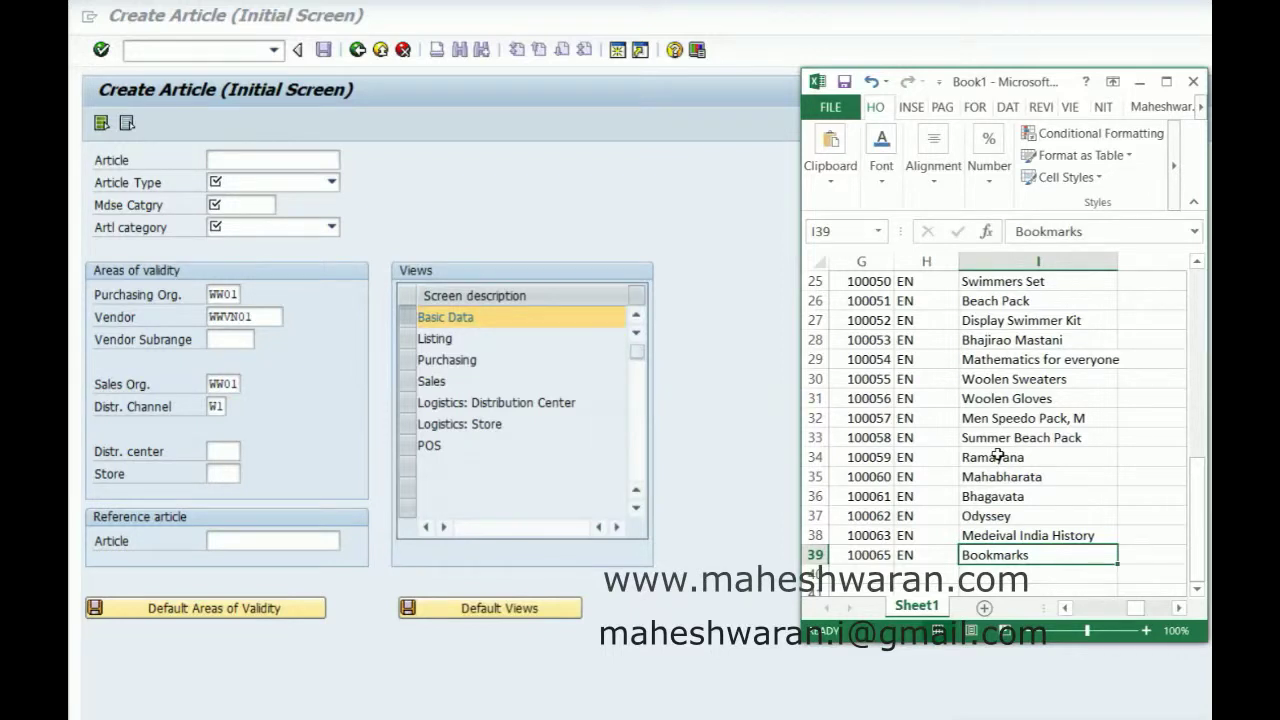
key("Up")
key("Up")
key("Up")
key("Up")
key("Up")
key("Up")
key("Up")
key("Up")
key("Up")
key("Up")
key("Up")
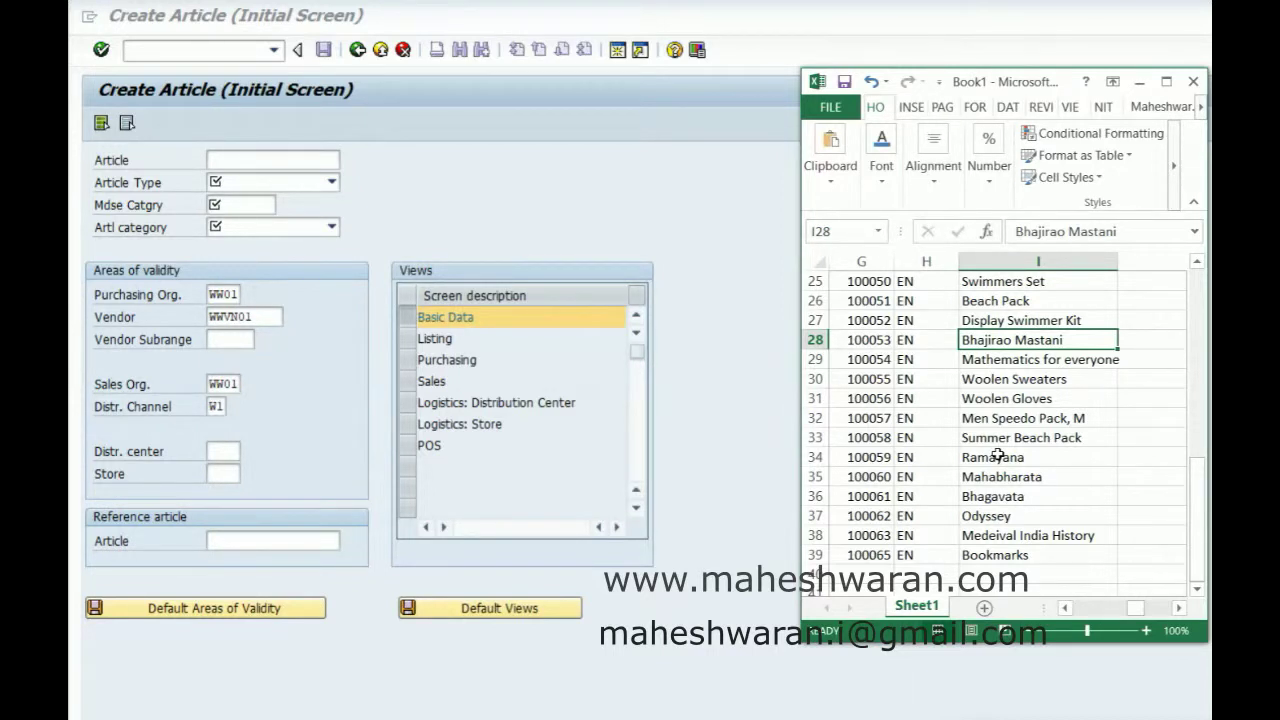
left_click(334, 190)
Create a WWTR article in merchandise category WWTEXT, category 12 Display, with all views selected.
left_click(334, 190)
left_click_drag(334, 198, 336, 298)
left_click(298, 298)
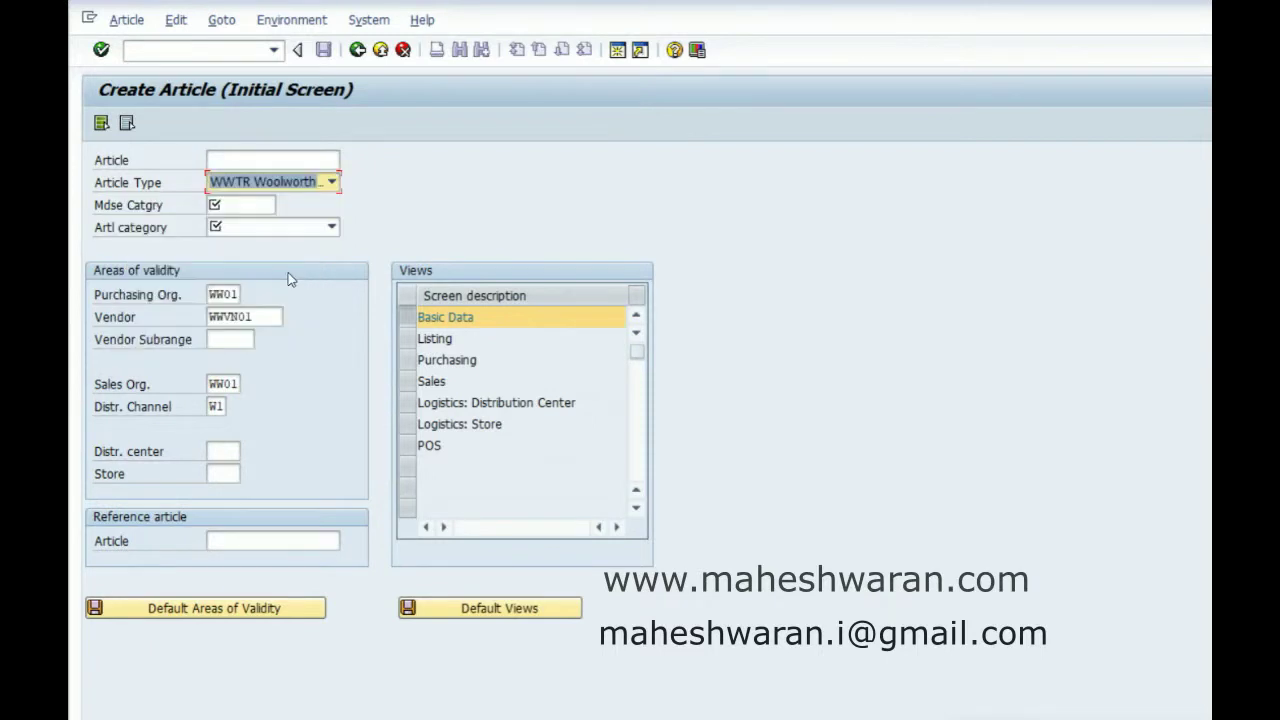
left_click(234, 208)
type("wwtext")
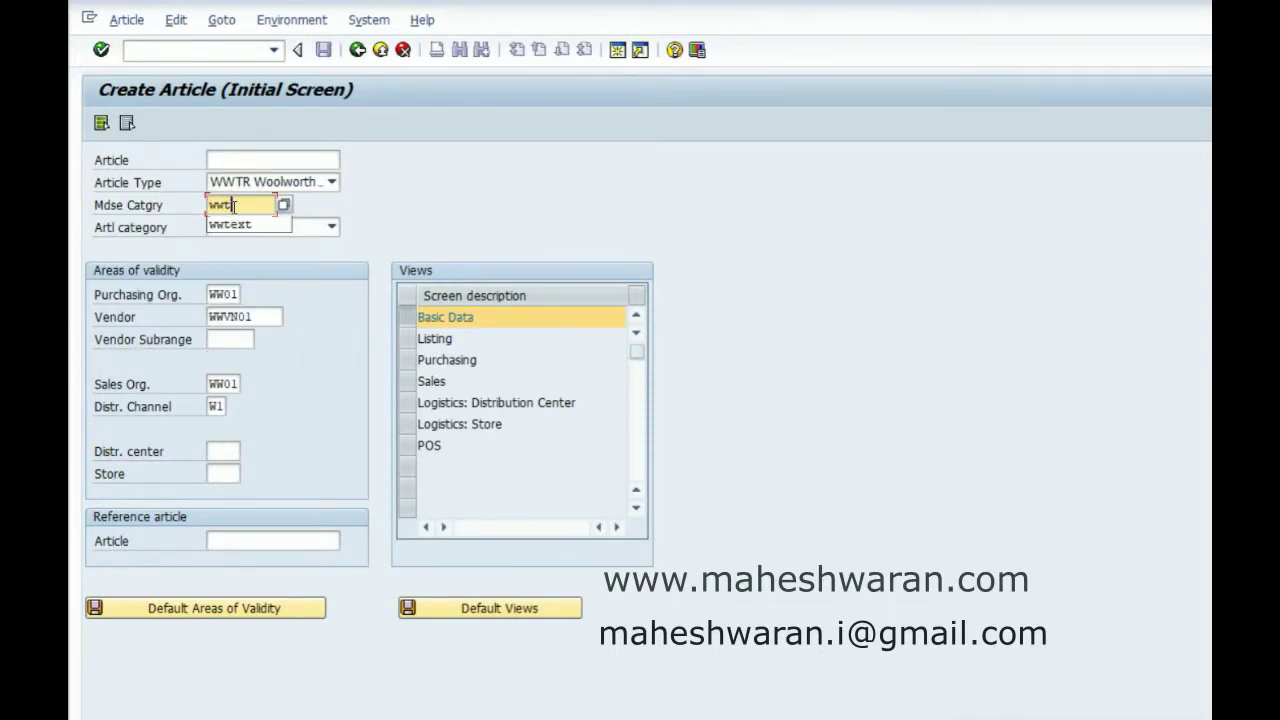
left_click(281, 229)
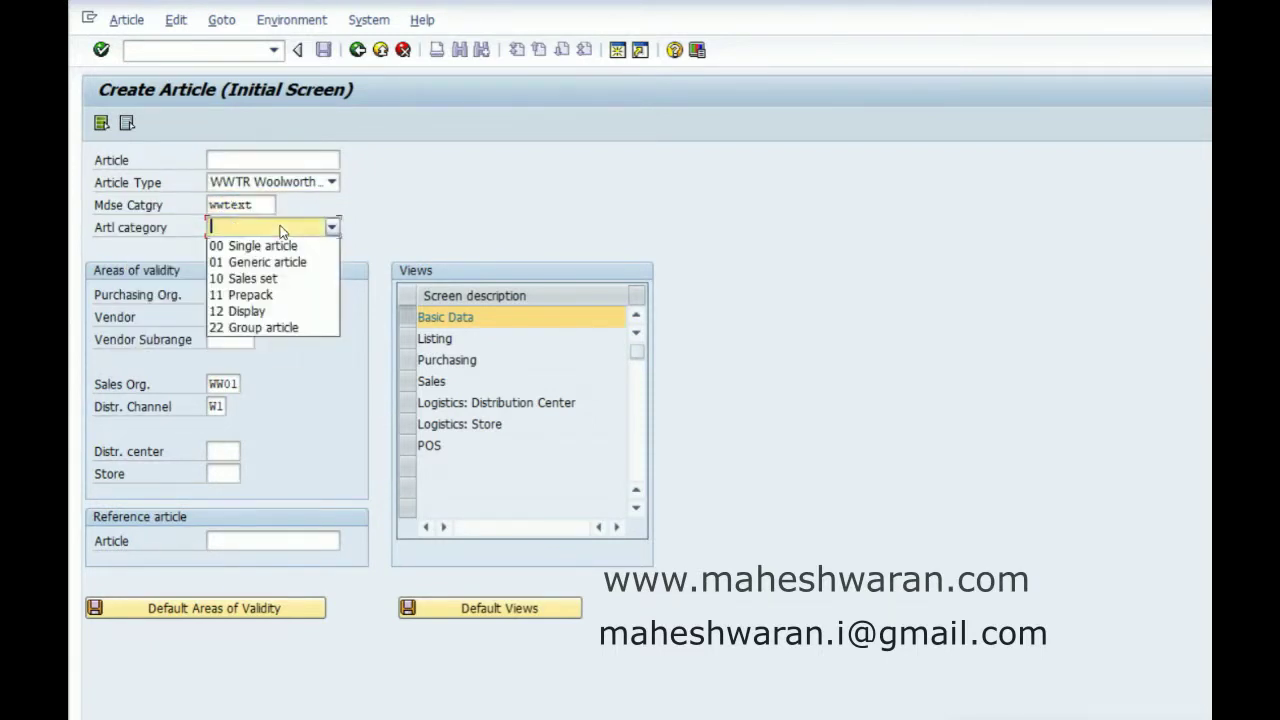
left_click(258, 311)
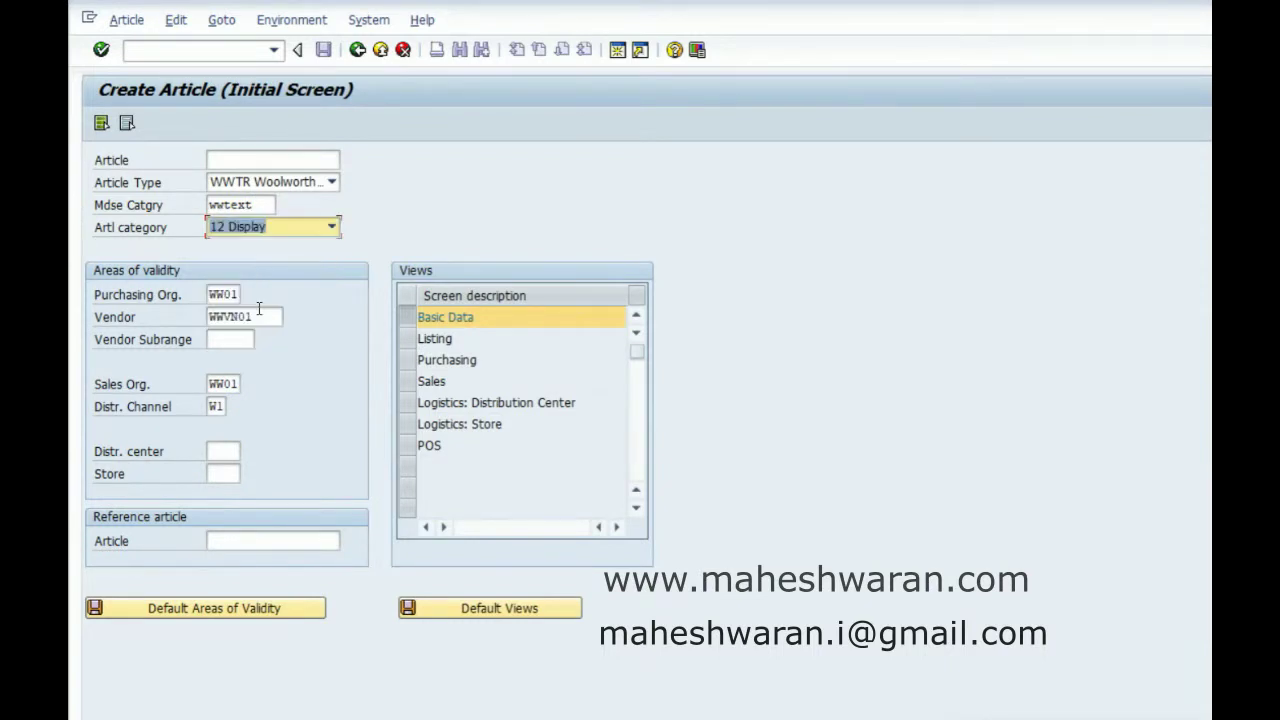
left_click(102, 124)
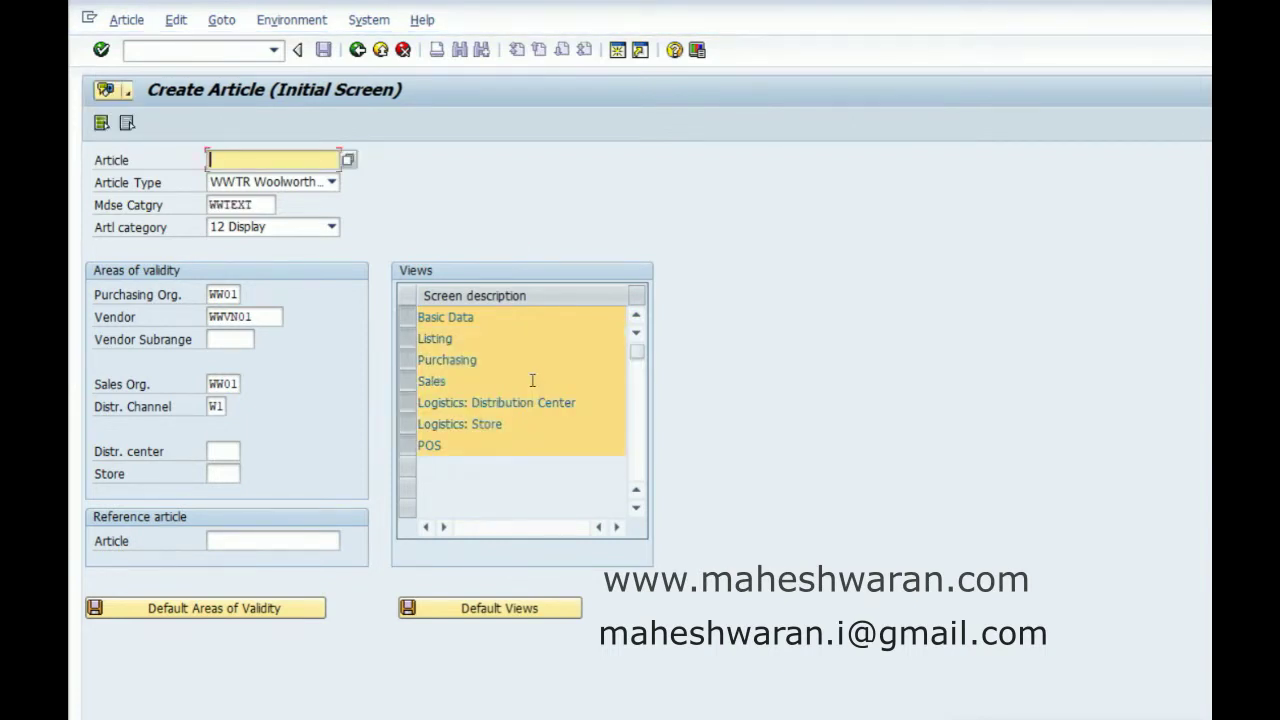
key("Return")
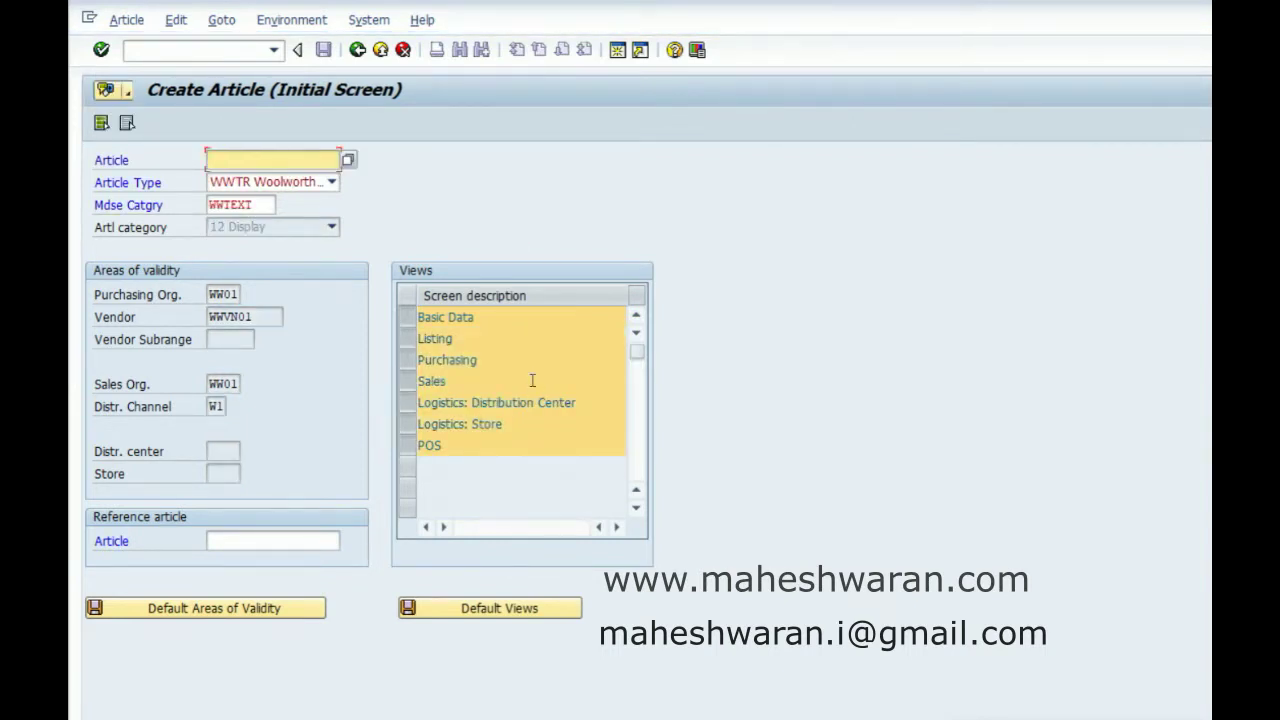
key("Return")
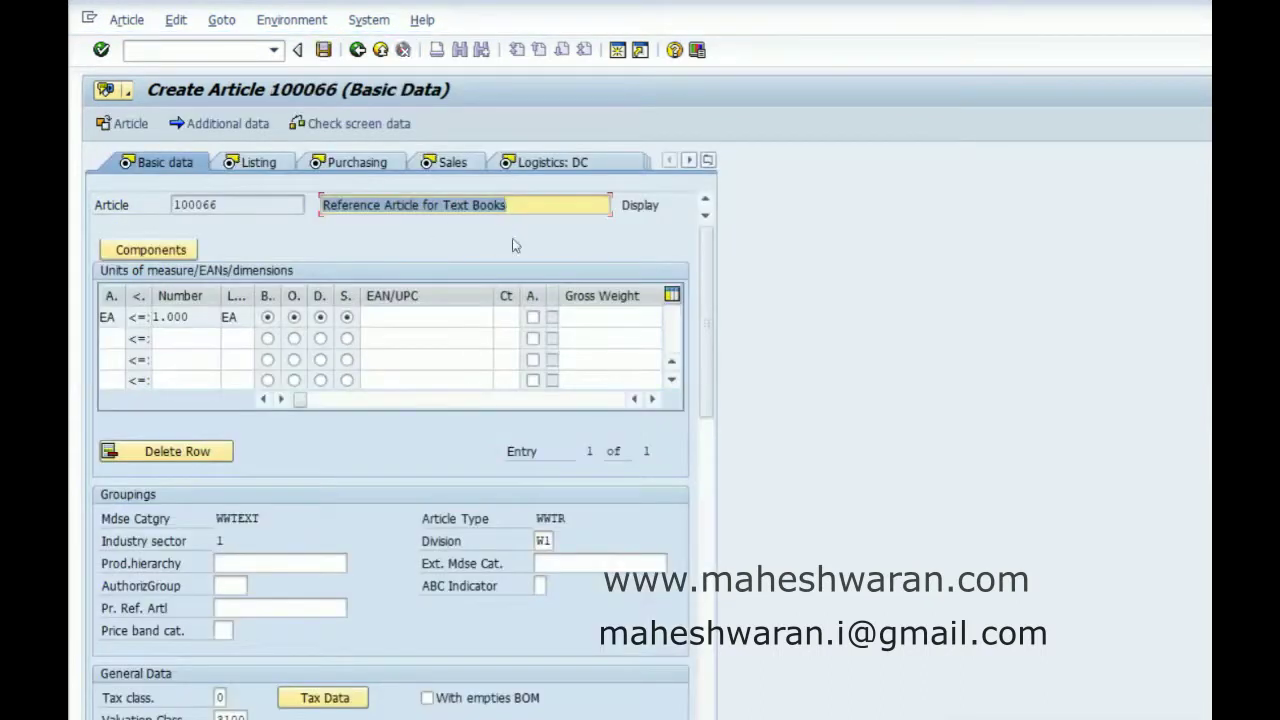
Enter 'Indian History Pack' as article 100066's description and bring up its Components list.
type("Histo")
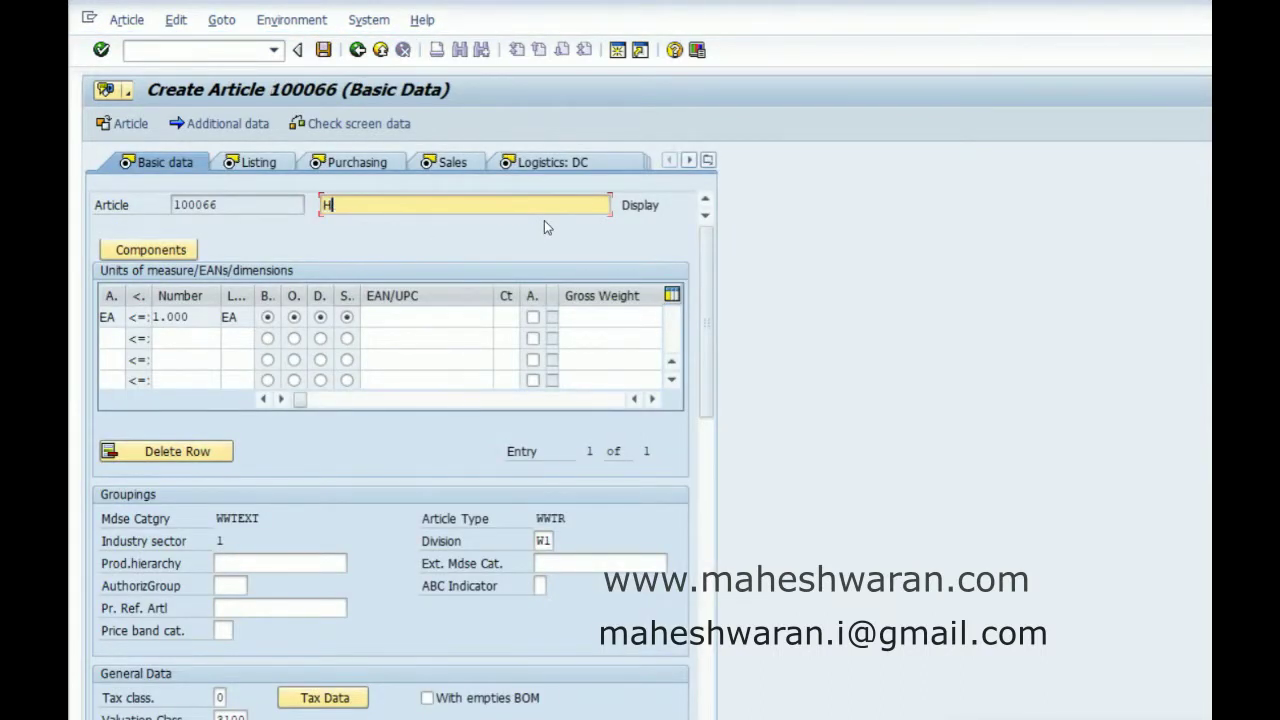
key("BackSpace")
key("BackSpace")
key("BackSpace")
key("BackSpace")
key("BackSpace")
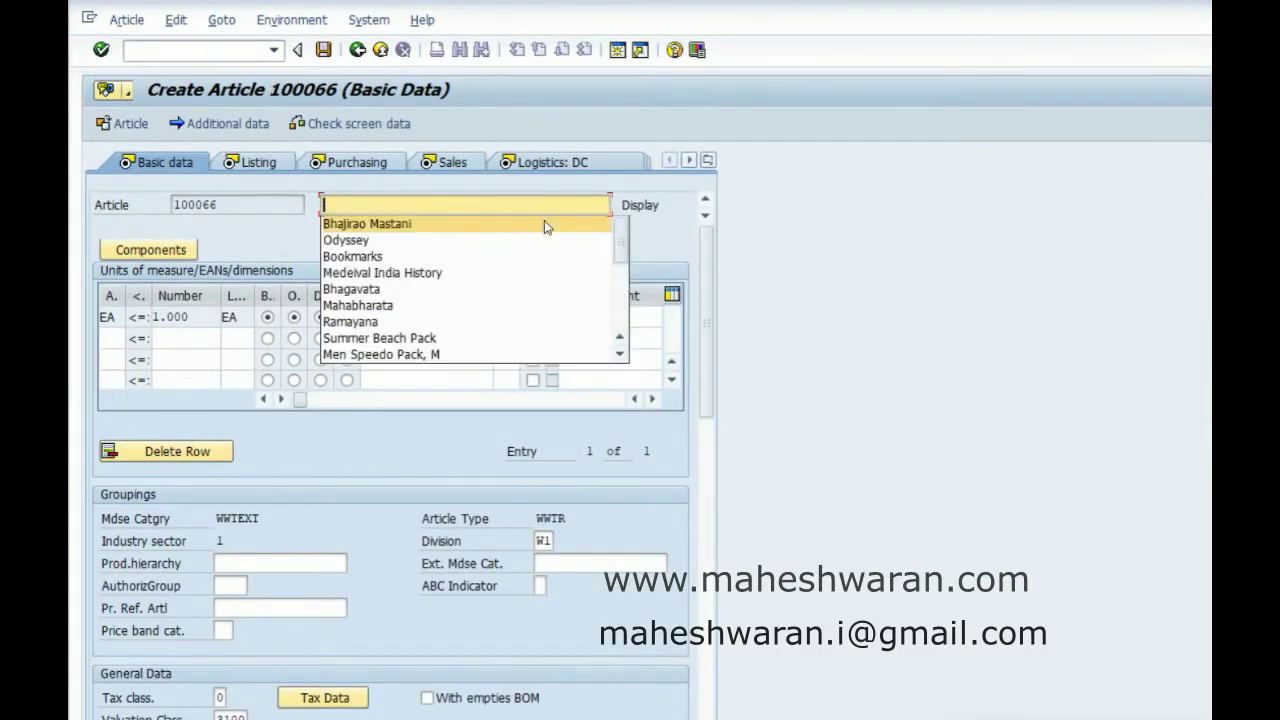
type("Indian H")
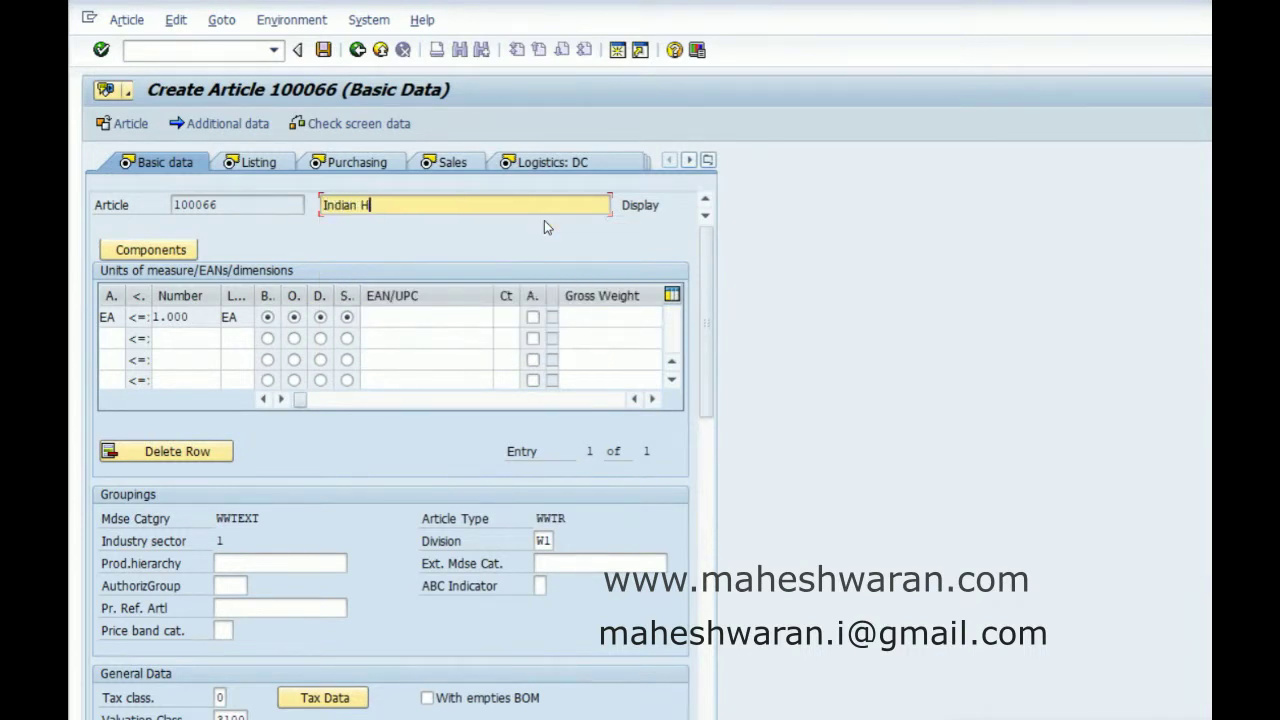
type("istory Pack")
left_click(158, 255)
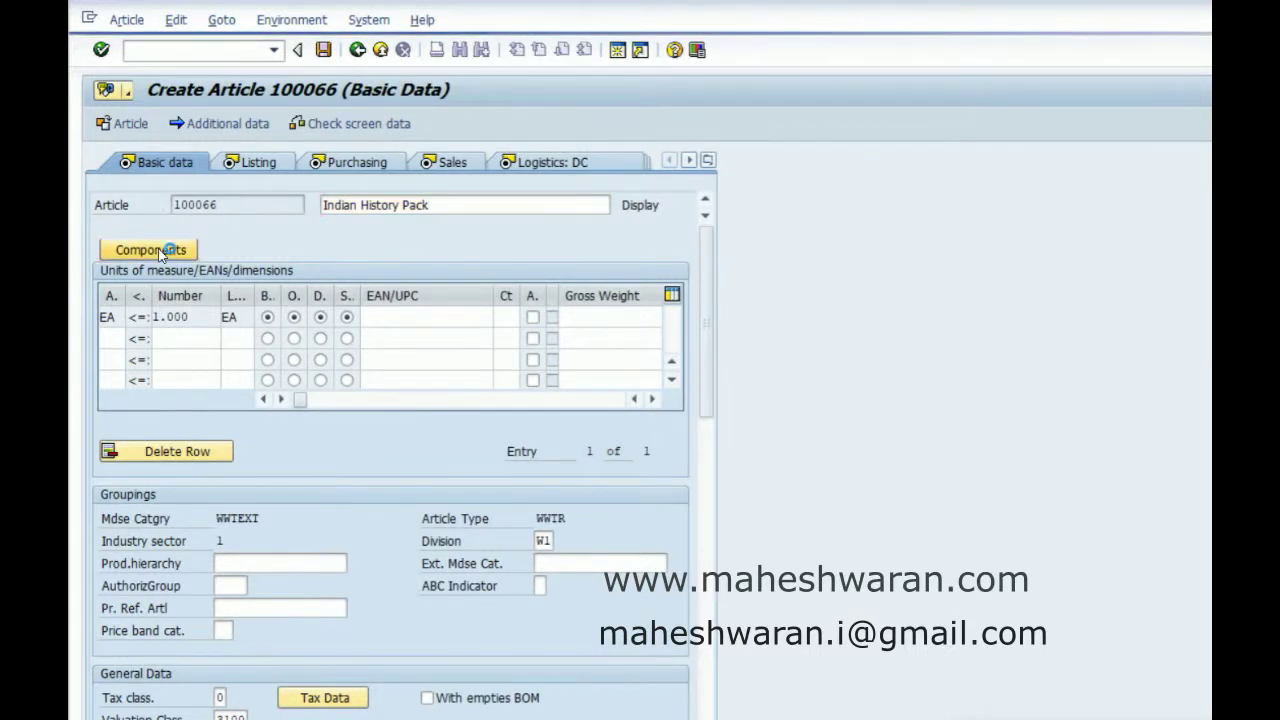
Copy article 100053 from Excel and add it as the first component.
key("alt+Tab")
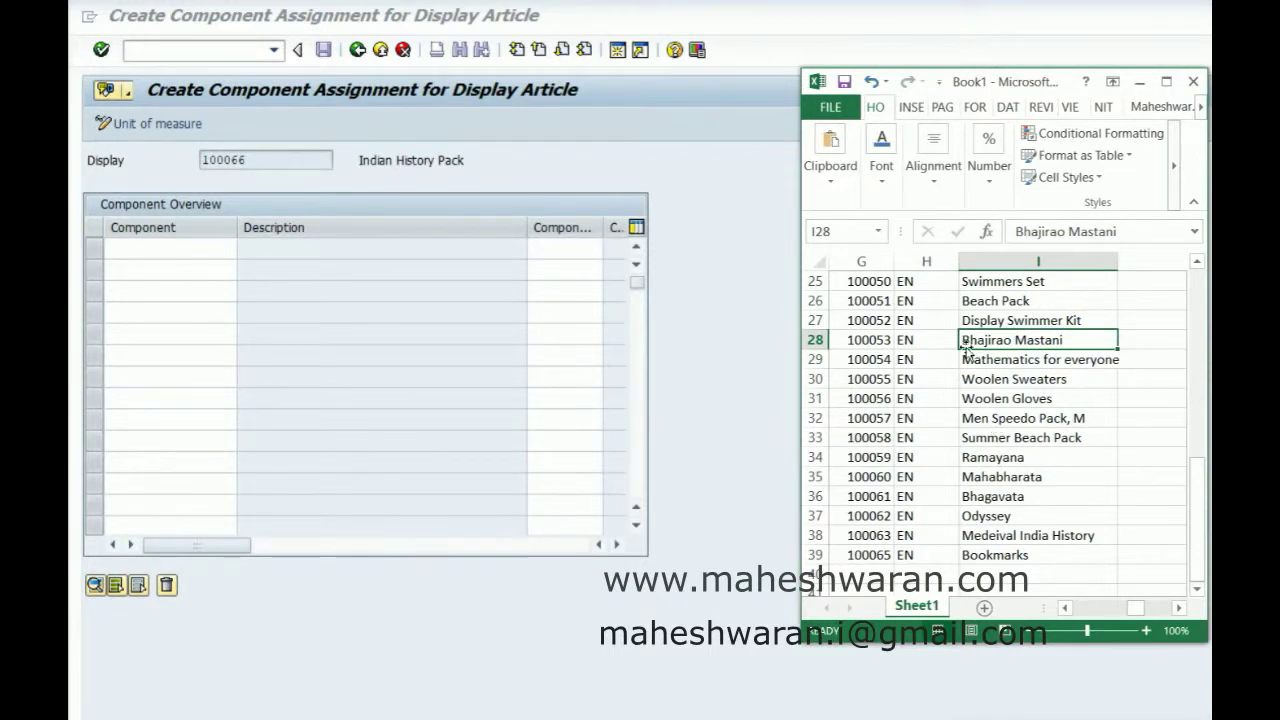
left_click(870, 340)
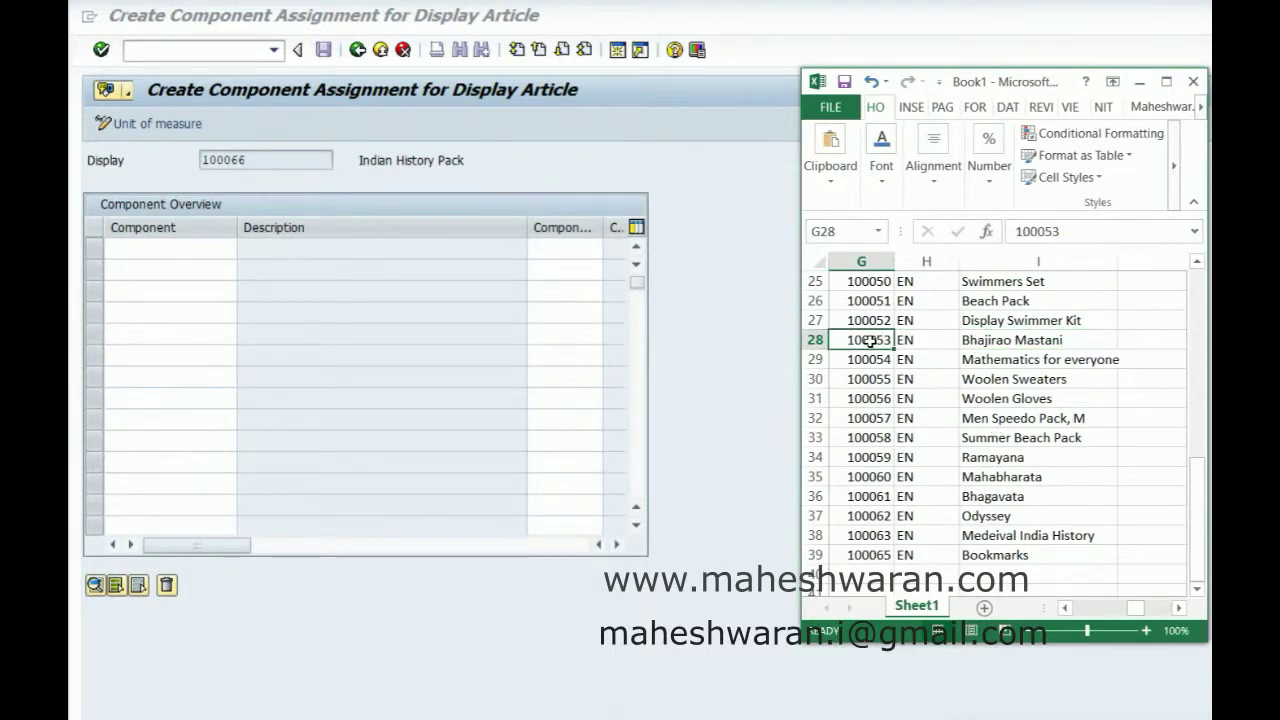
key("ctrl+c")
left_click(209, 251)
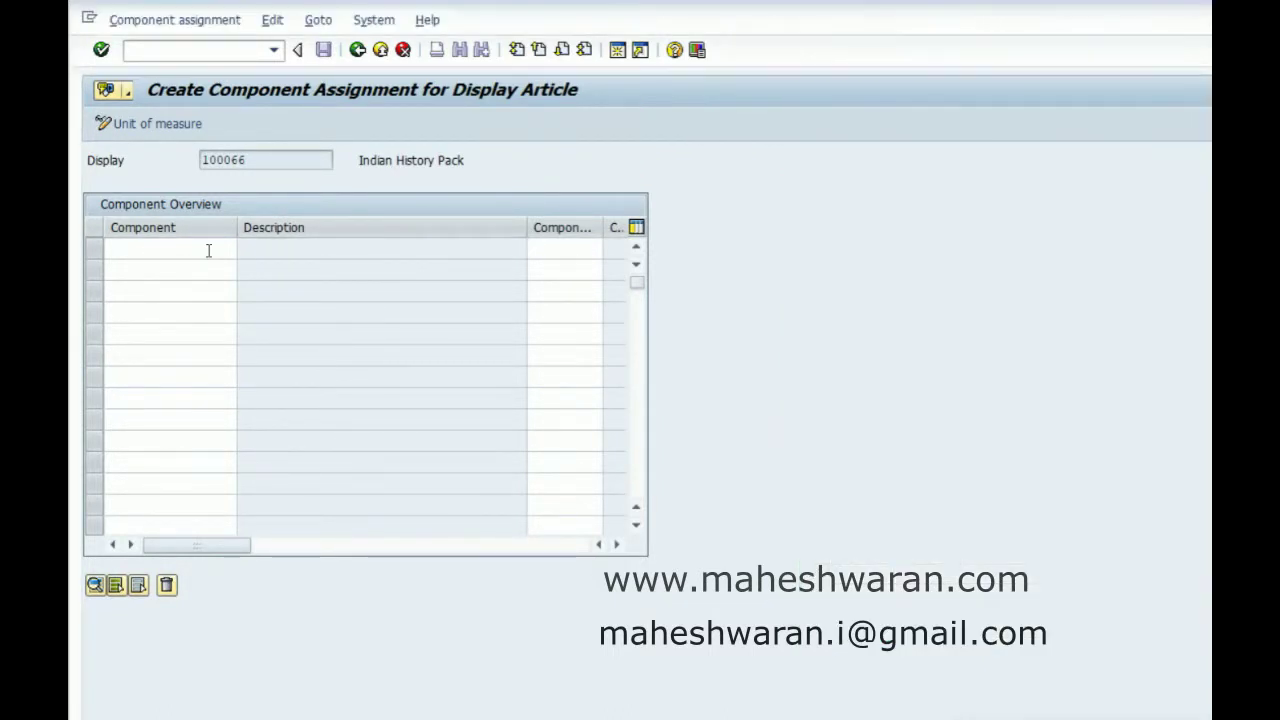
key("ctrl+v")
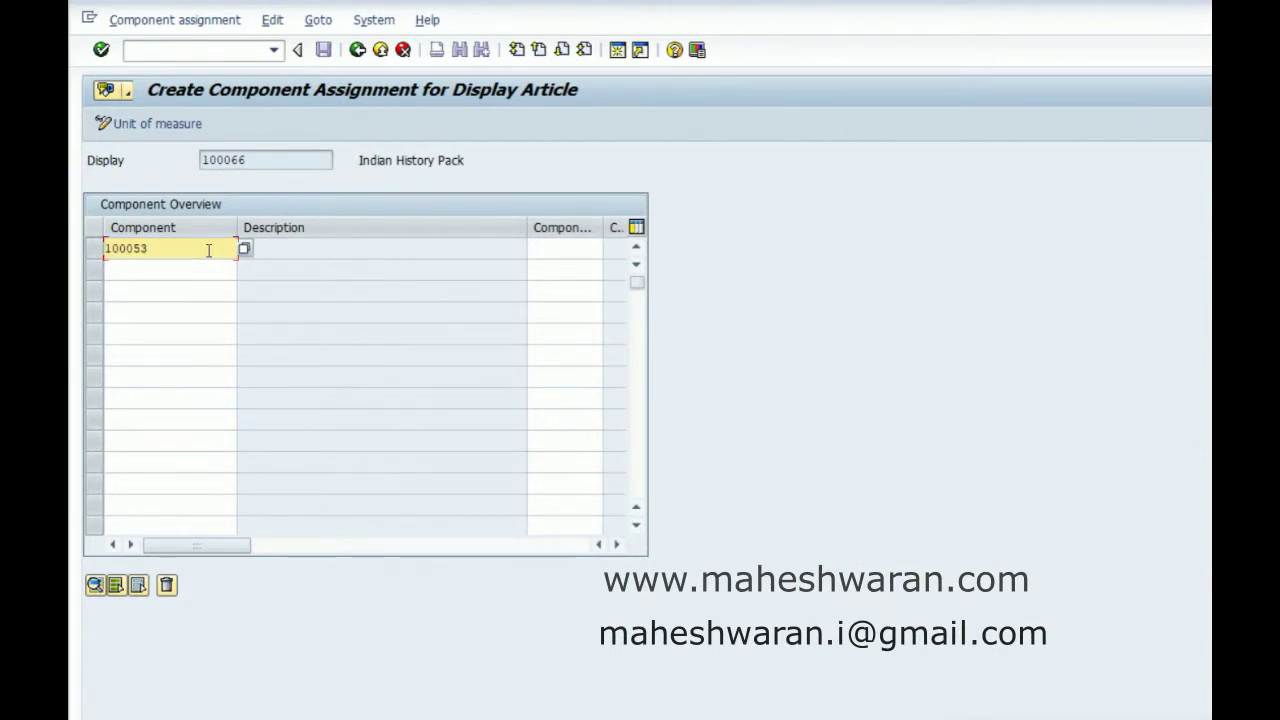
key("Tab")
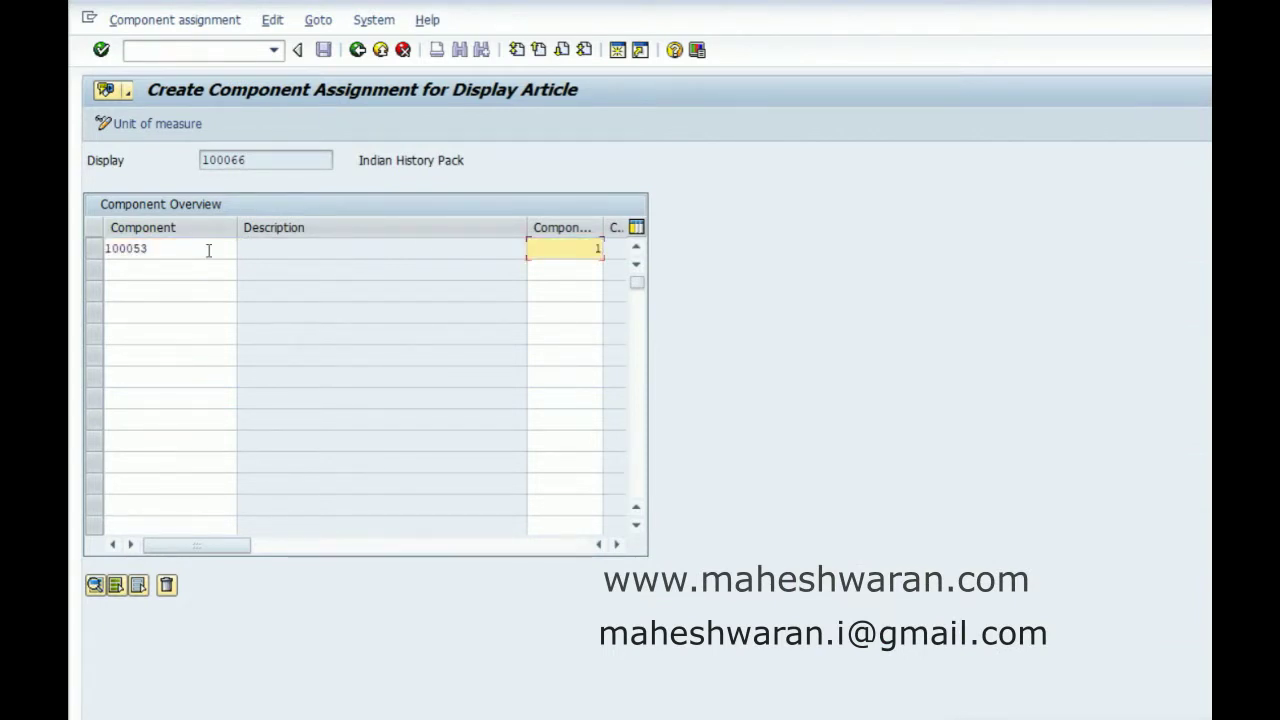
key("Return")
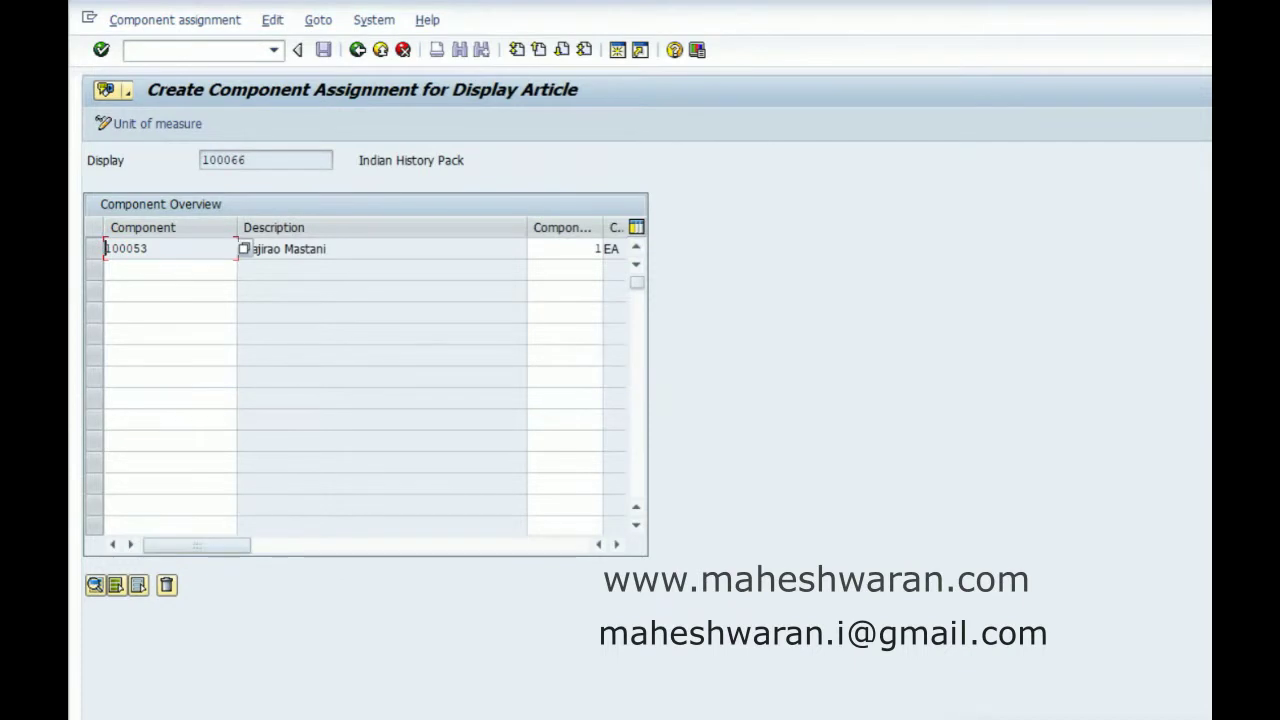
Add Ramayana hard cover 100059001 as the second component.
key("alt+Tab")
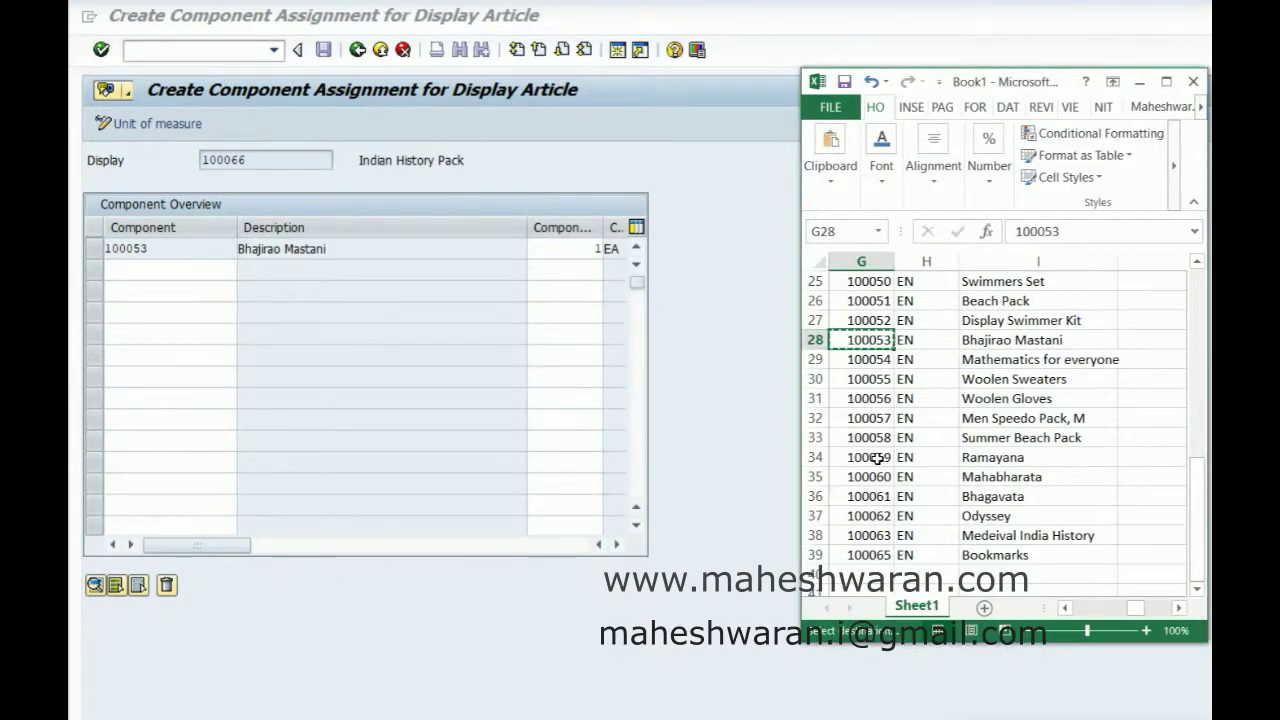
left_click(876, 458)
key("ctrl+c")
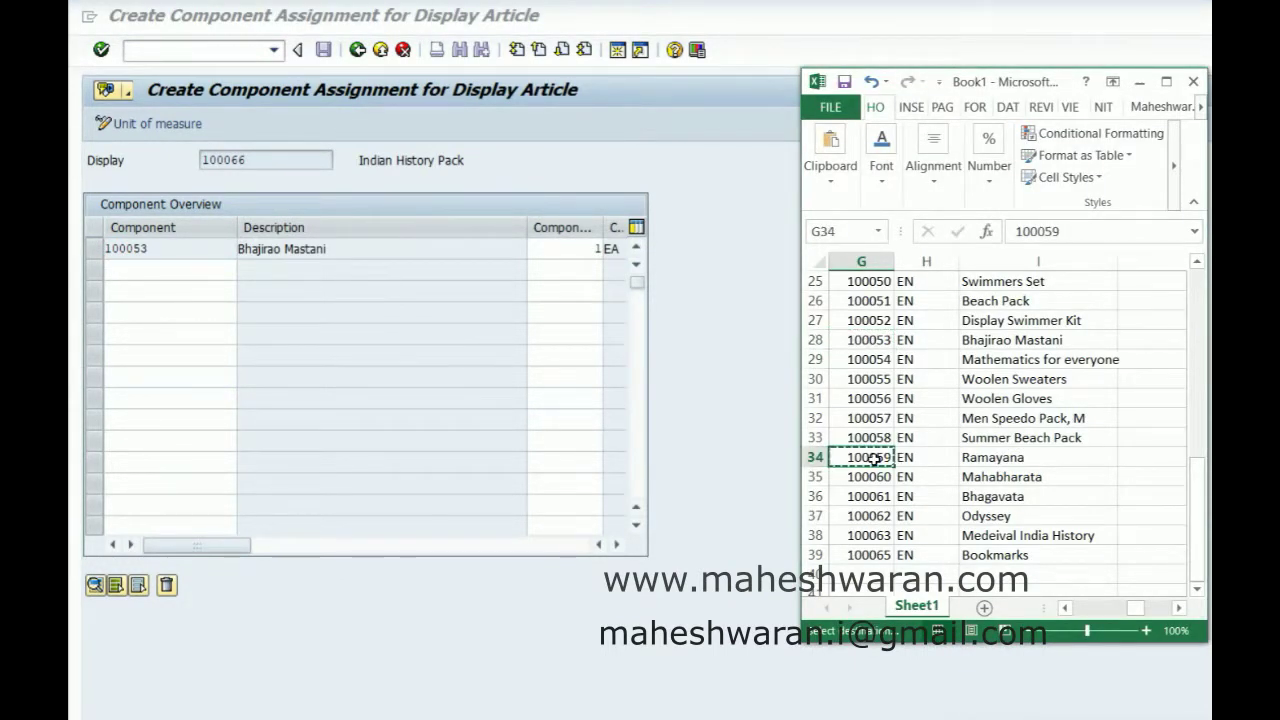
left_click(147, 270)
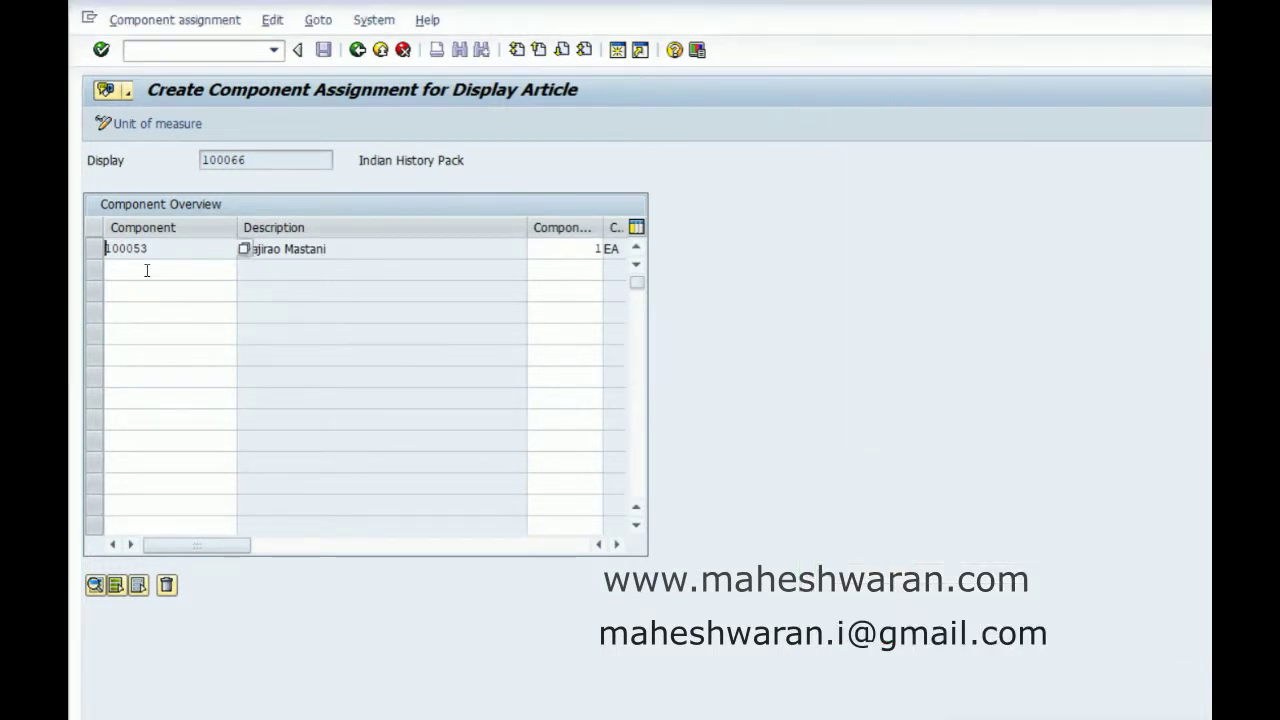
left_click(147, 270)
key("ctrl+v")
type("00")
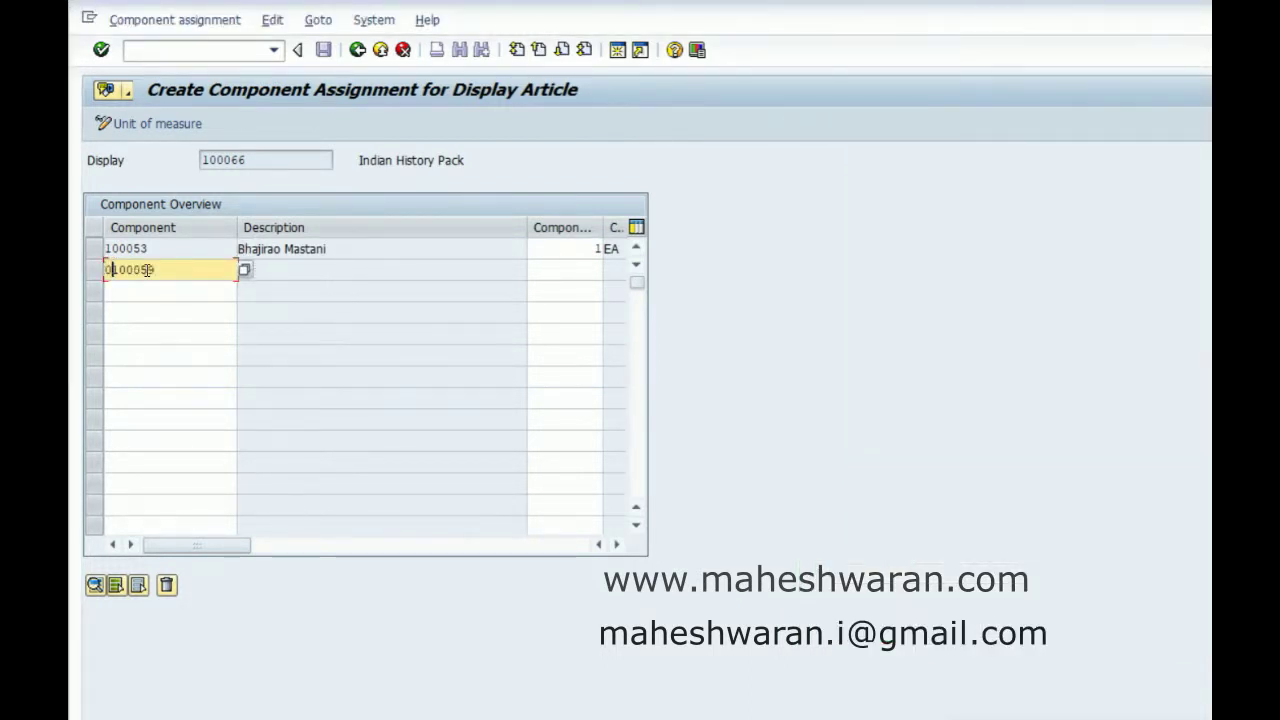
key("BackSpace")
key("BackSpace")
key("Right")
key("Right")
key("Right")
key("Right")
key("Right")
key("Right")
type("001")
key("Return")
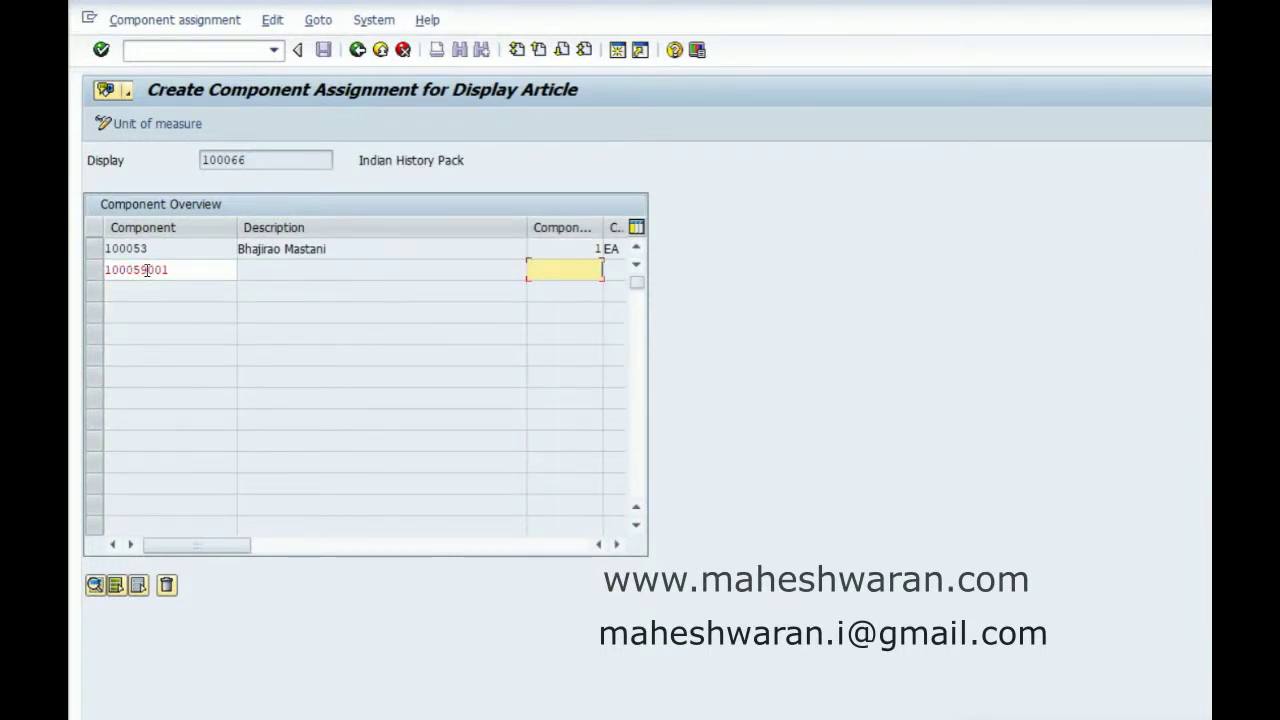
key("Return")
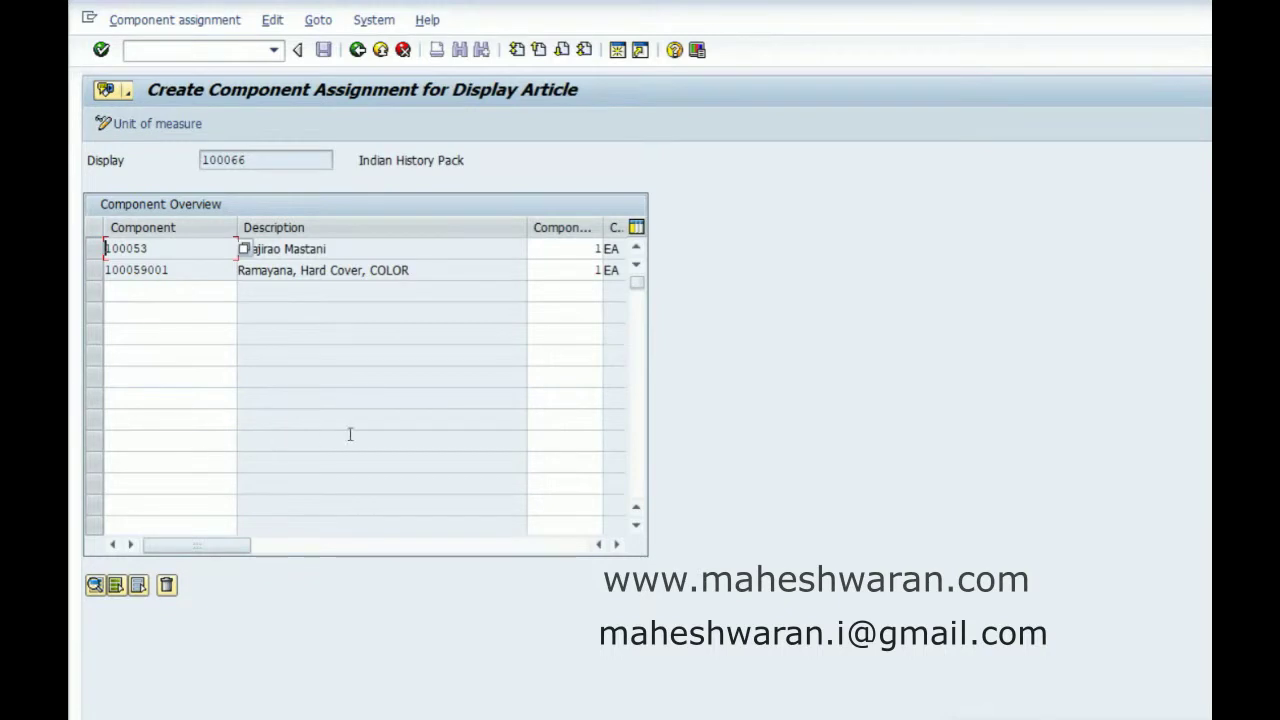
Add Mahabharata 100060001 as the third component.
key("alt+Tab")
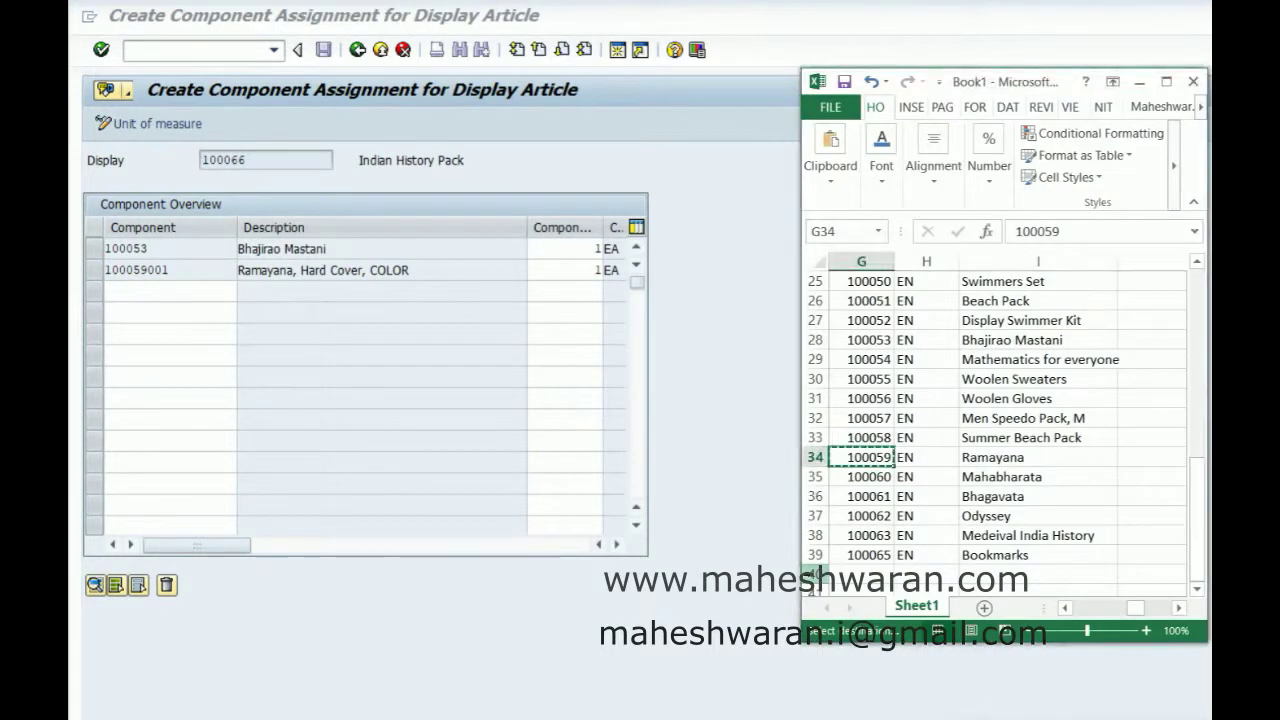
left_click(855, 478)
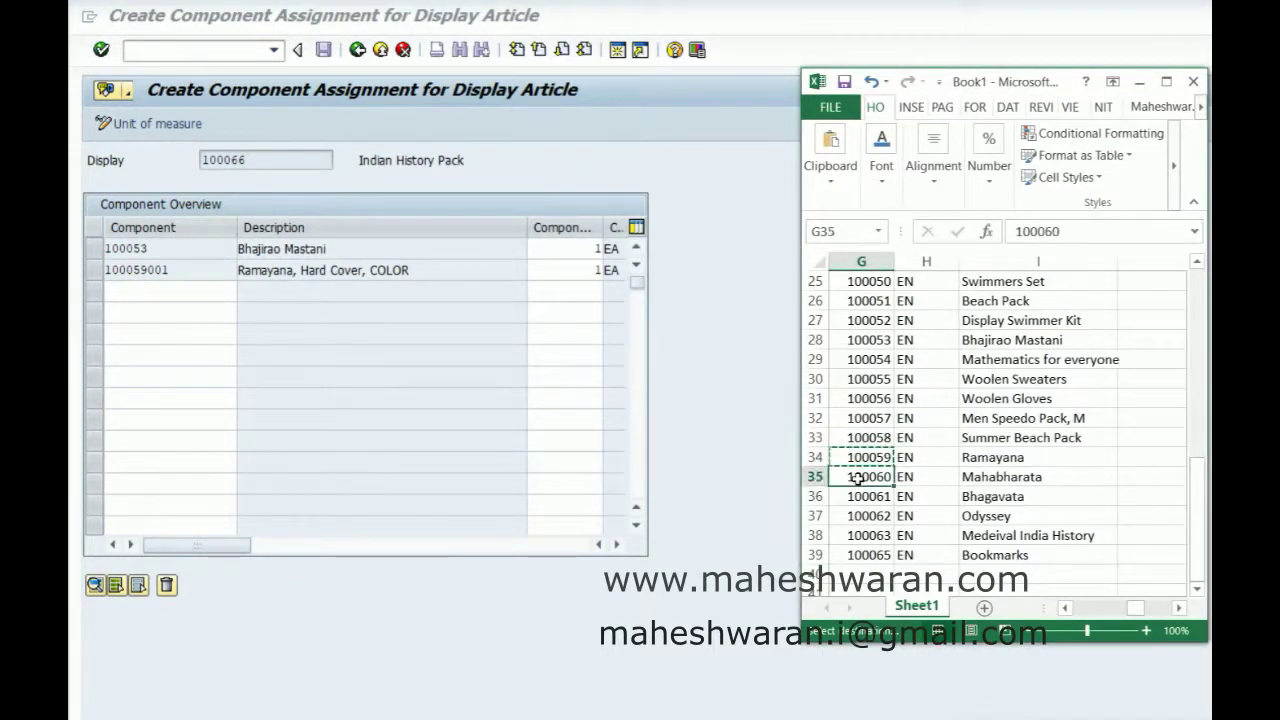
key("ctrl+c")
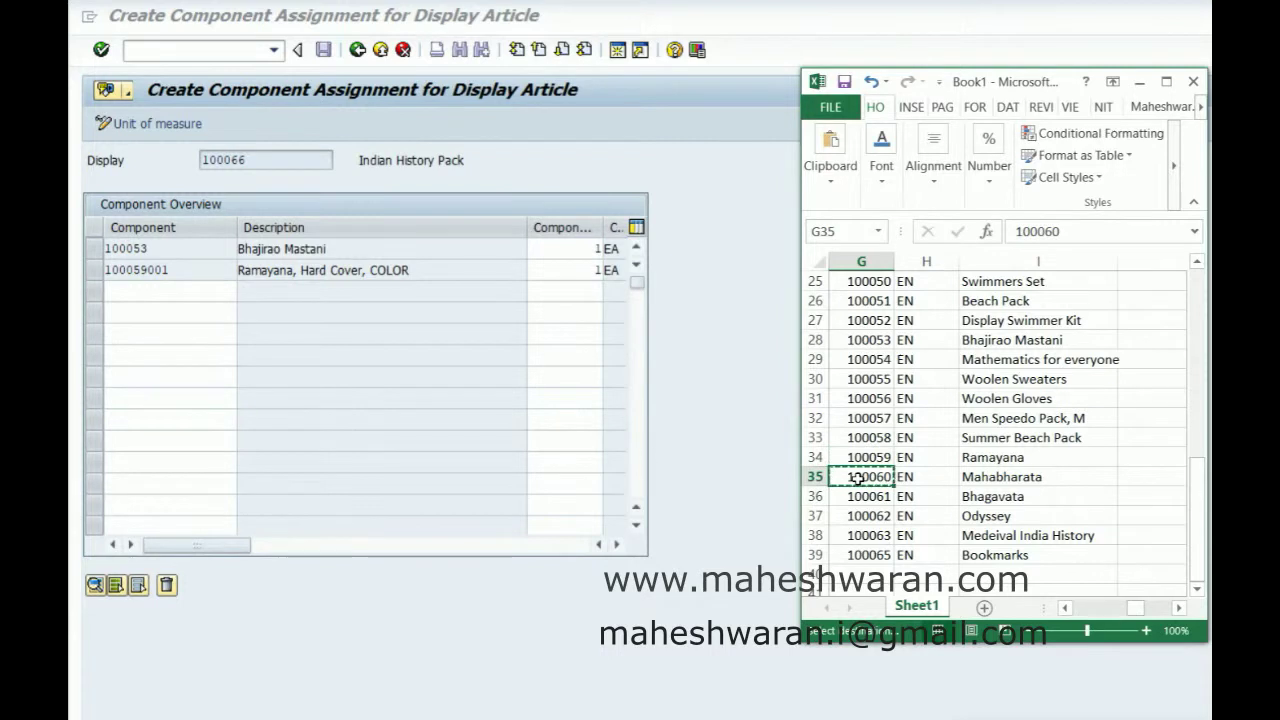
left_click(210, 298)
key("ctrl+v")
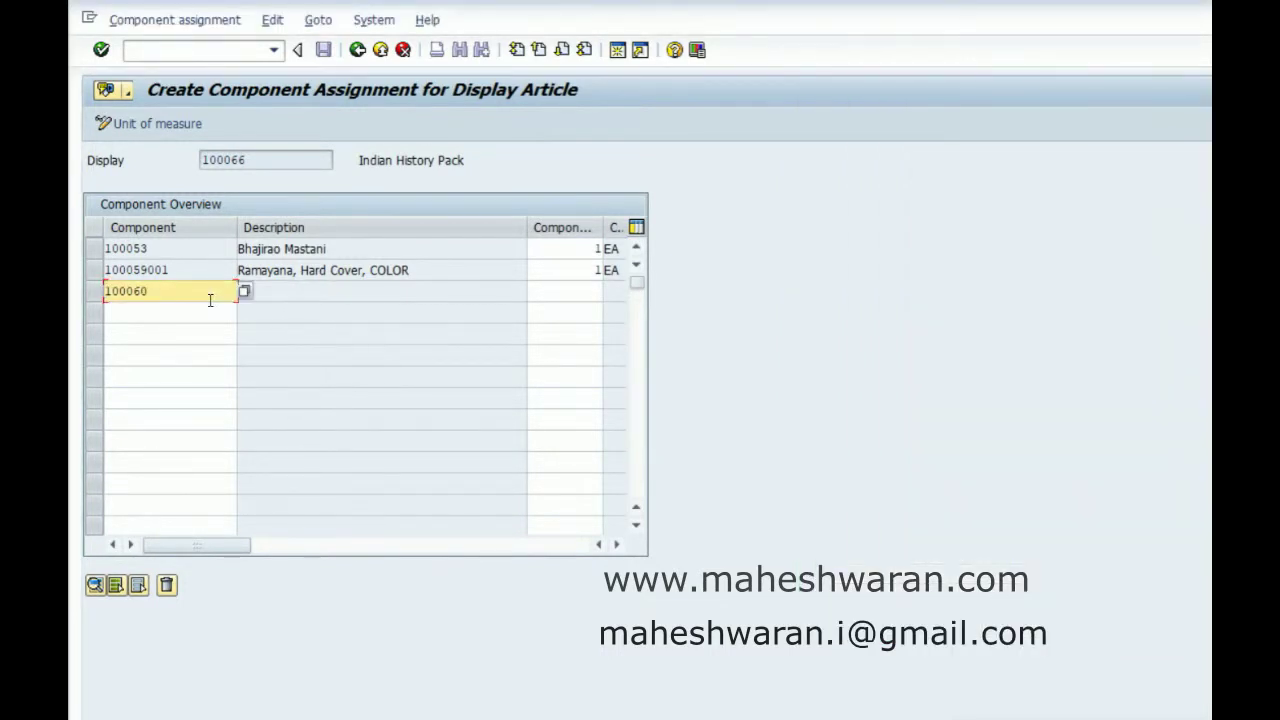
key("End")
type("001")
key("Return")
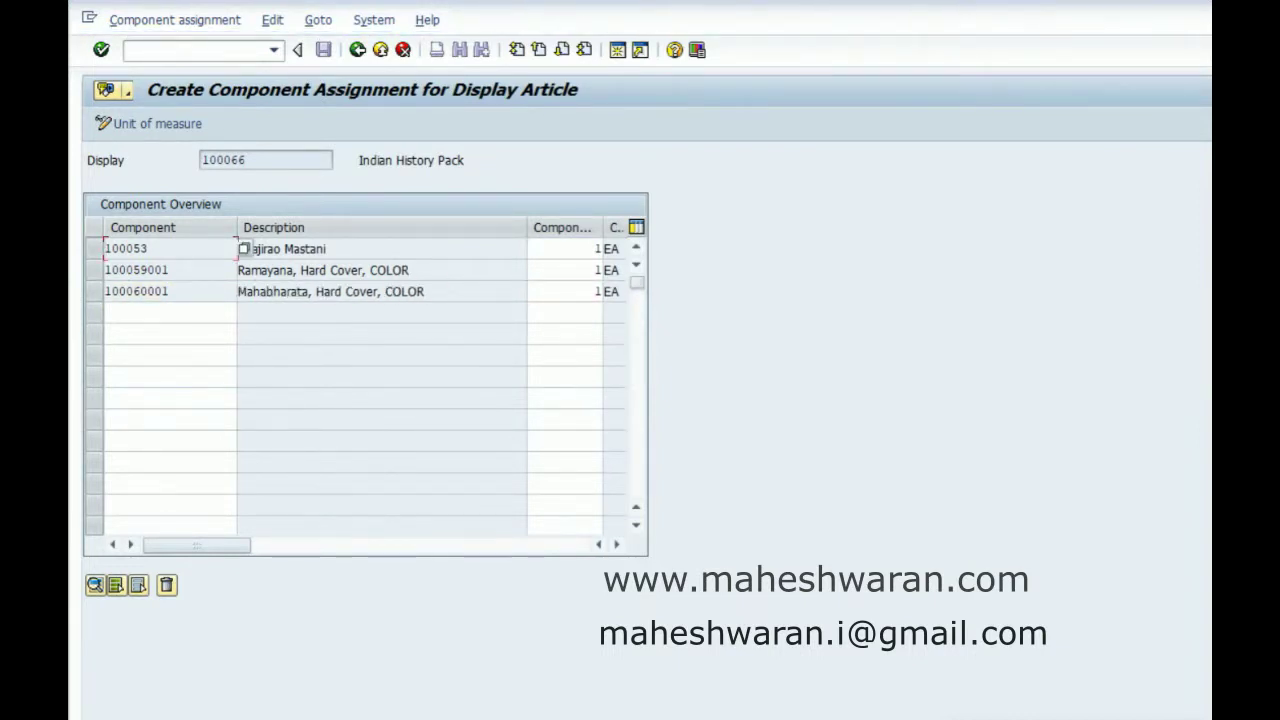
Add Odyssey 100062001 as the fourth component, pasting a copy into the fifth row.
key("alt+Tab")
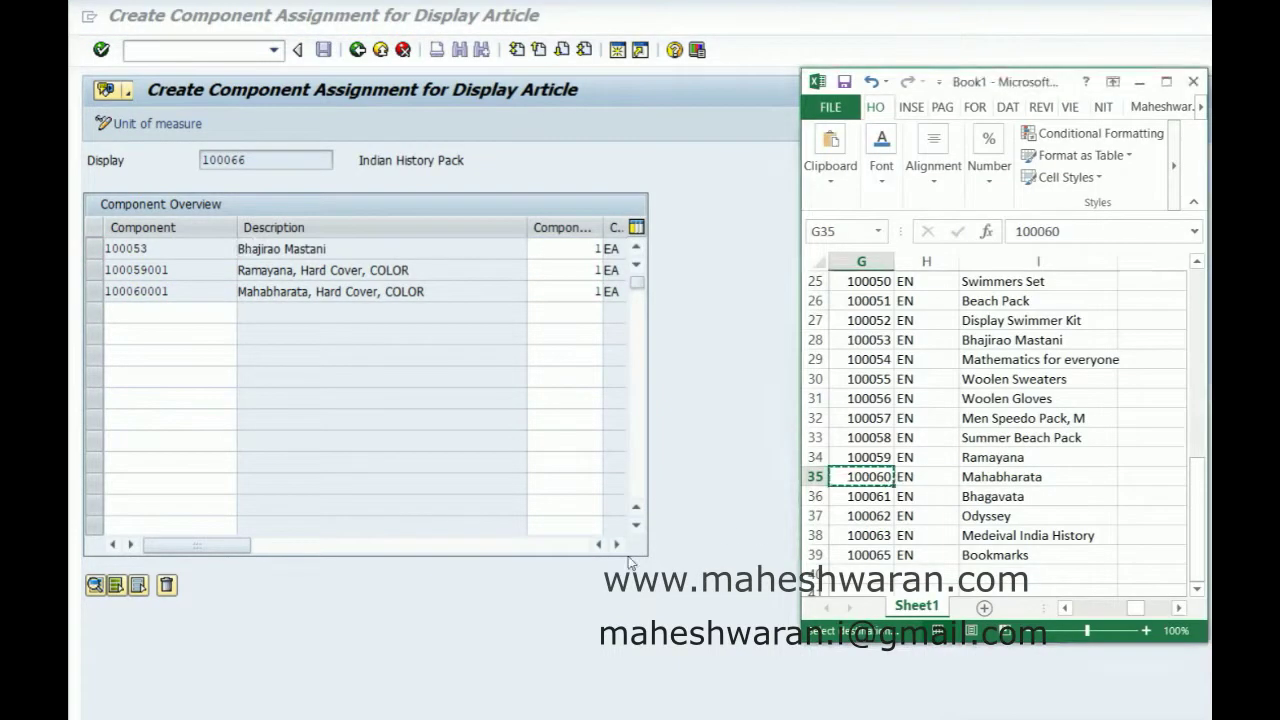
left_click(862, 515)
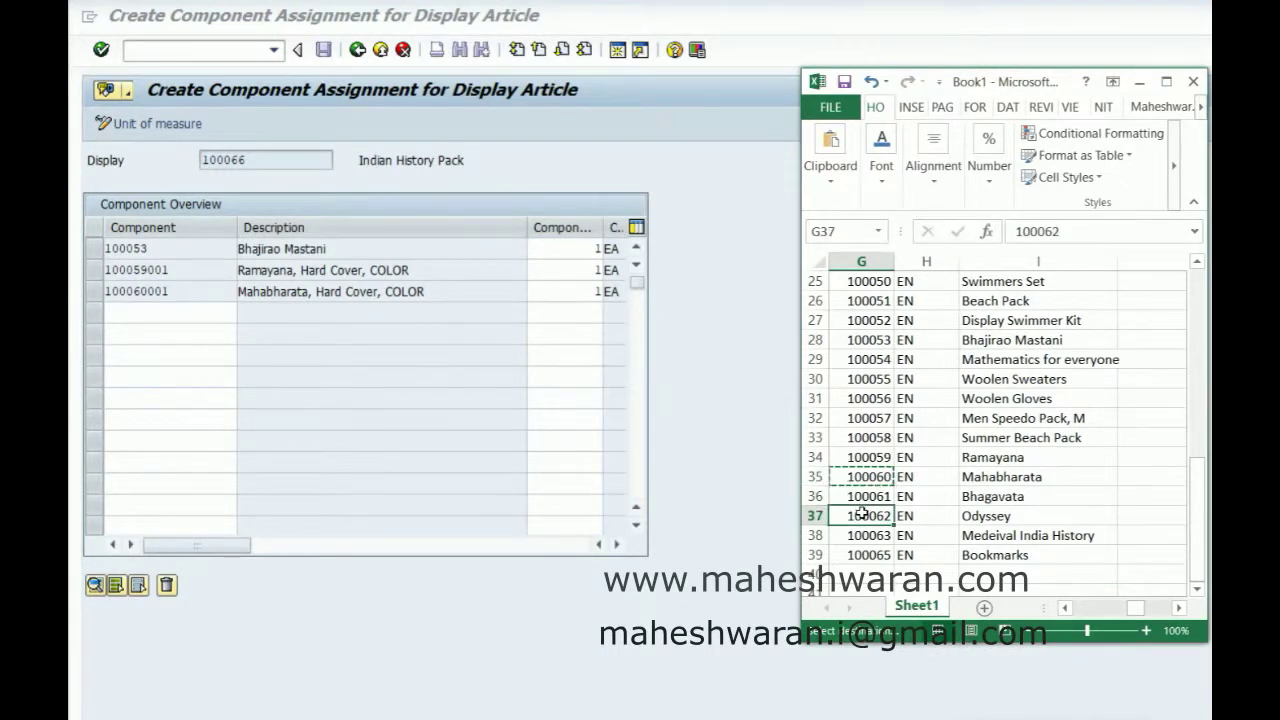
key("ctrl+c")
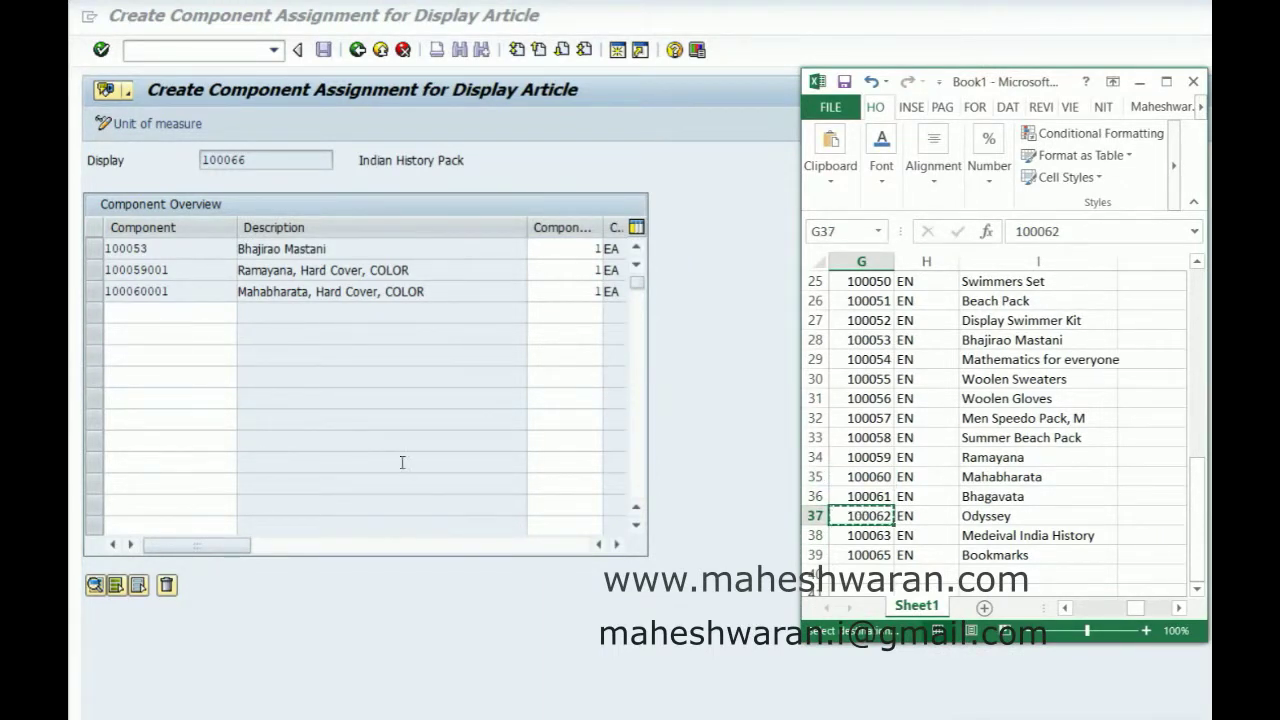
left_click(163, 313)
key("ctrl+v")
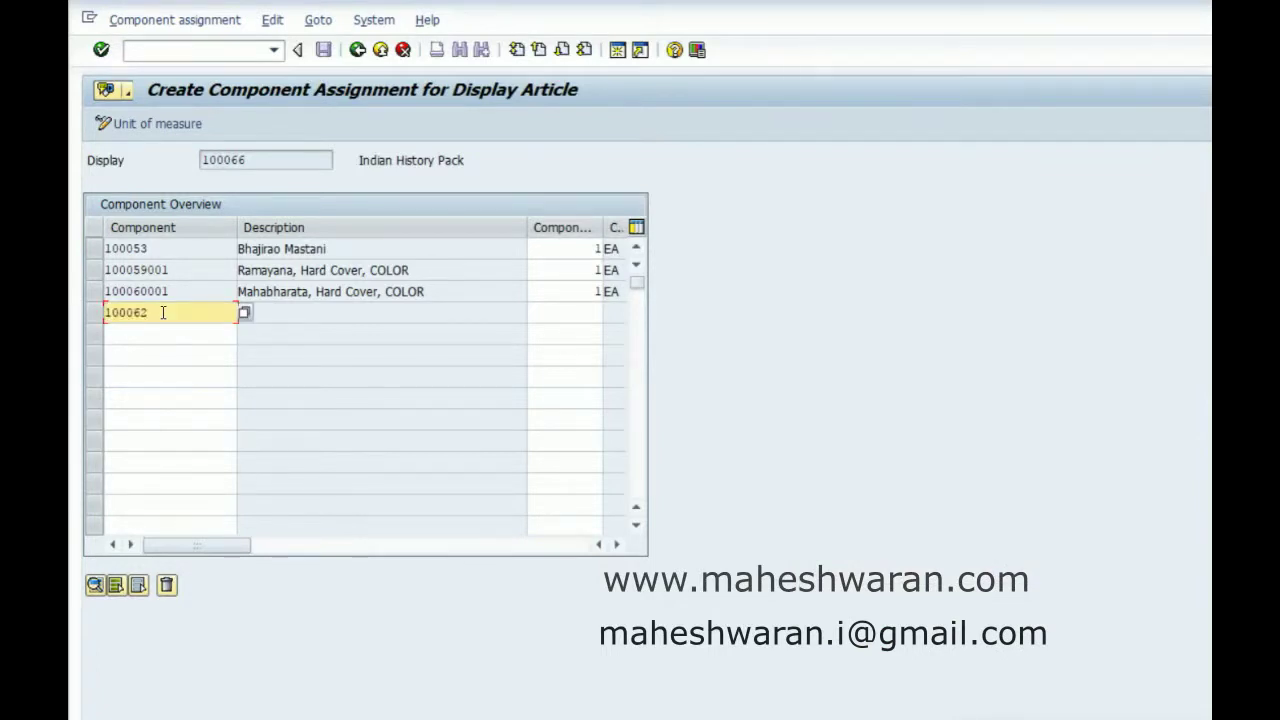
left_click(156, 331)
key("ctrl+v")
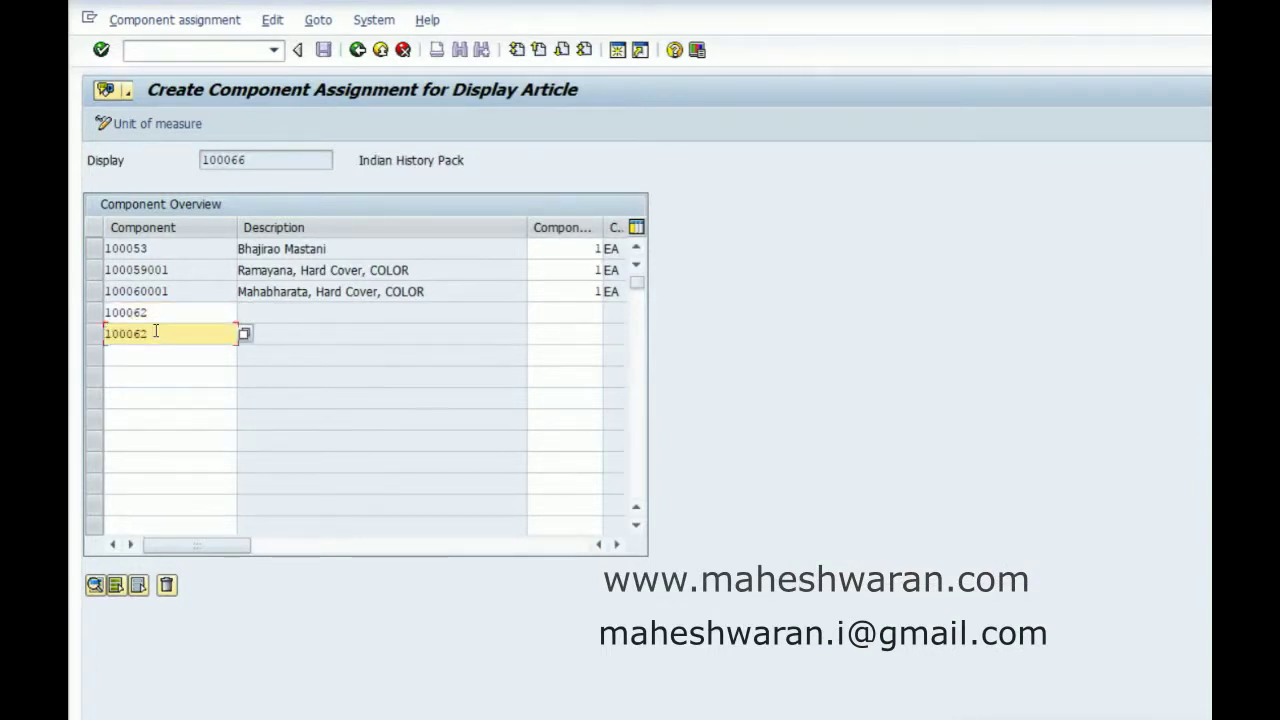
left_click(171, 313)
type("001")
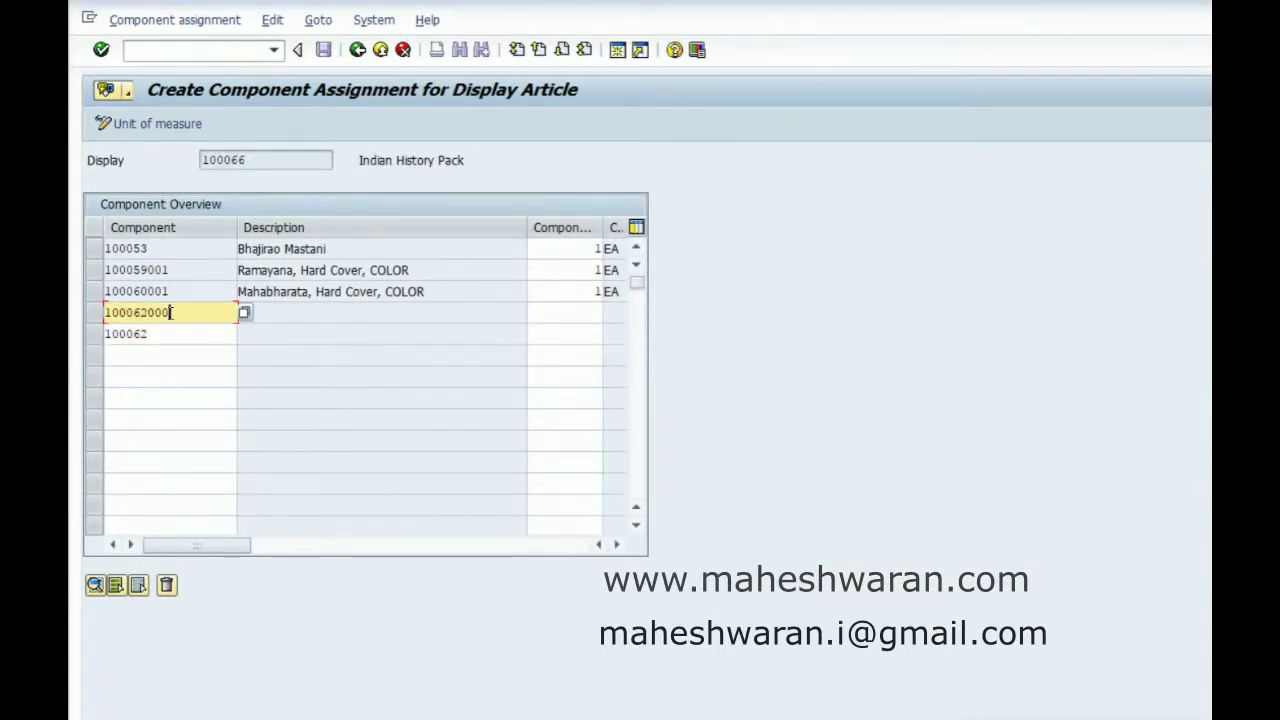
Correct the fifth component to 100063 for Medeival India History and confirm the rows.
left_click(158, 334)
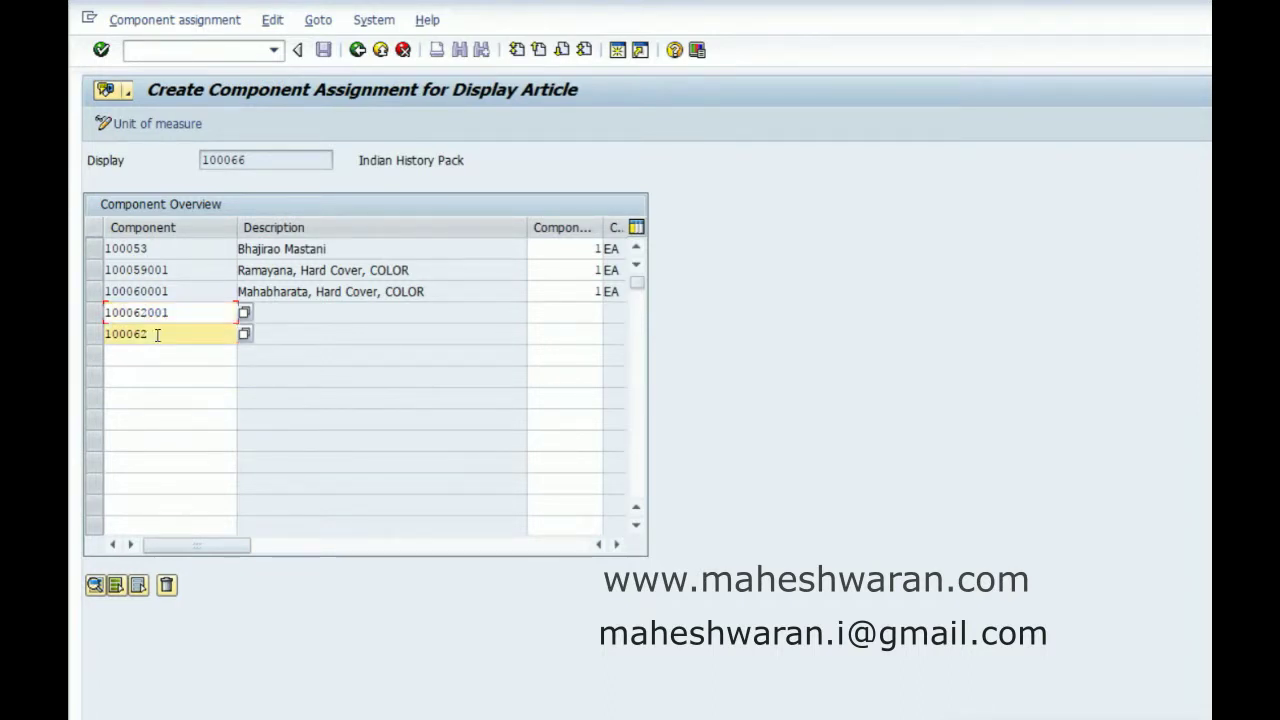
key("BackSpace")
type("3001")
left_click(541, 318)
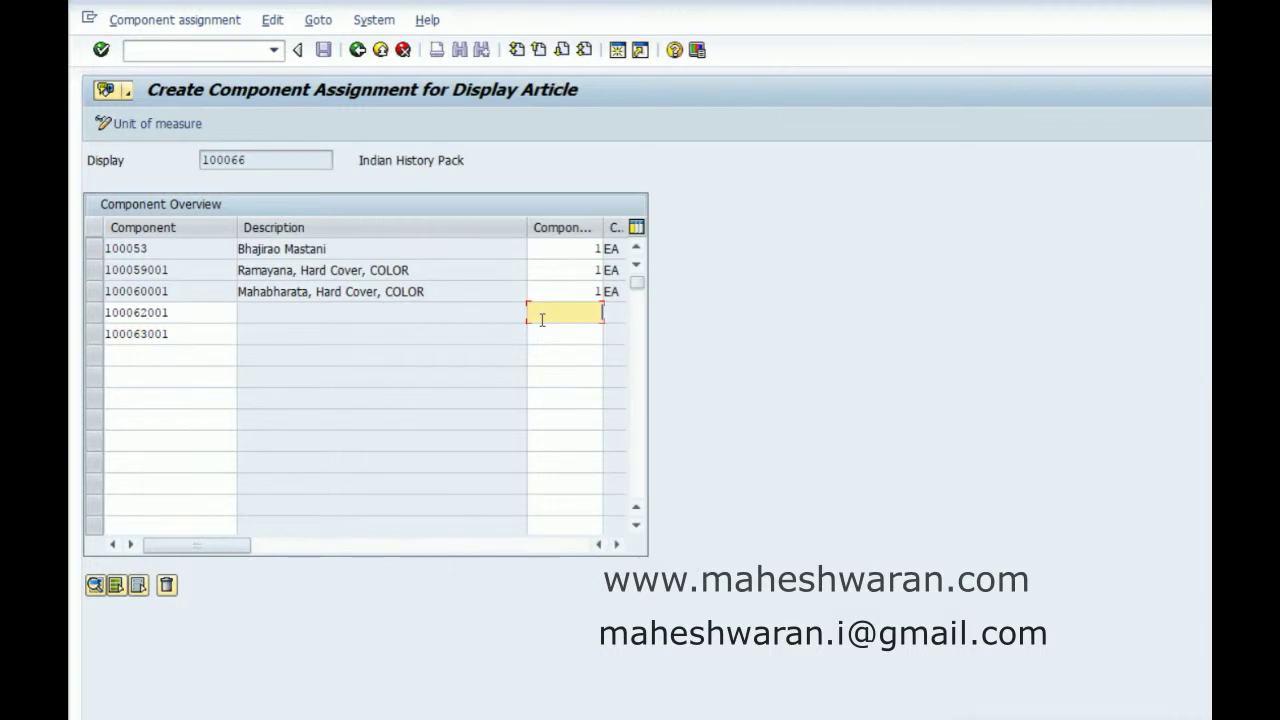
key("Return")
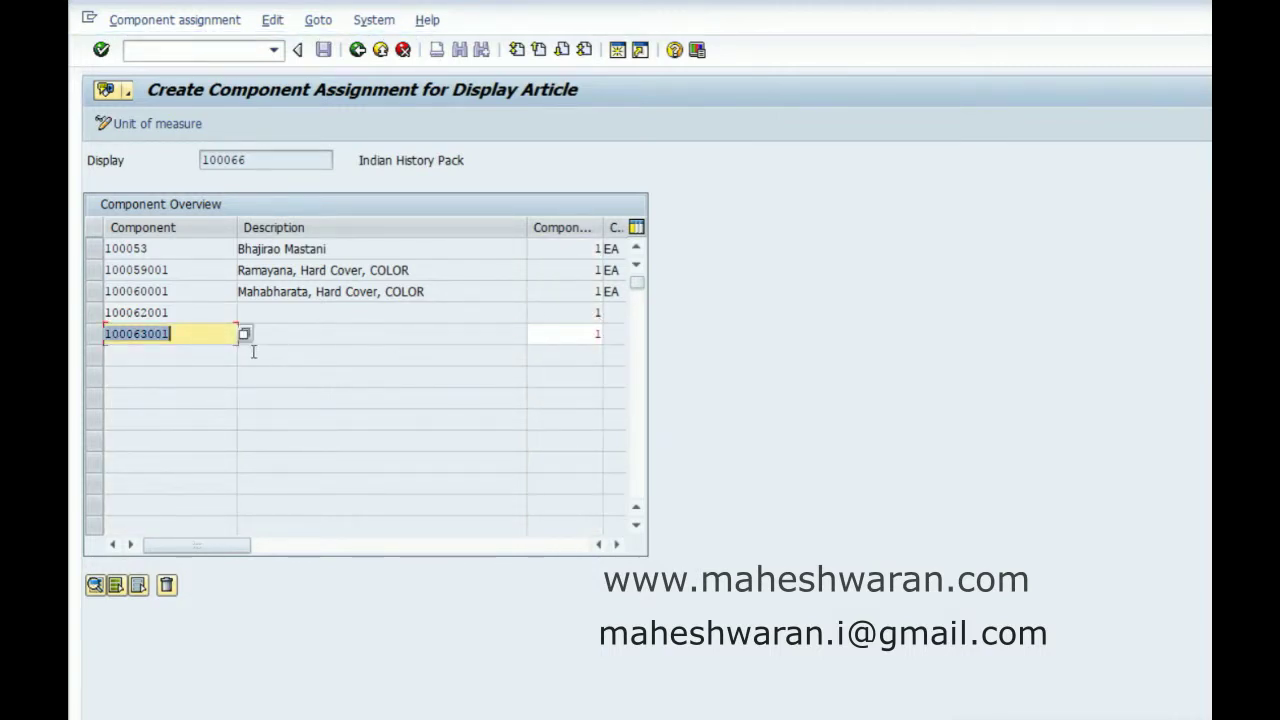
left_click(197, 337)
key("BackSpace")
key("BackSpace")
key("BackSpace")
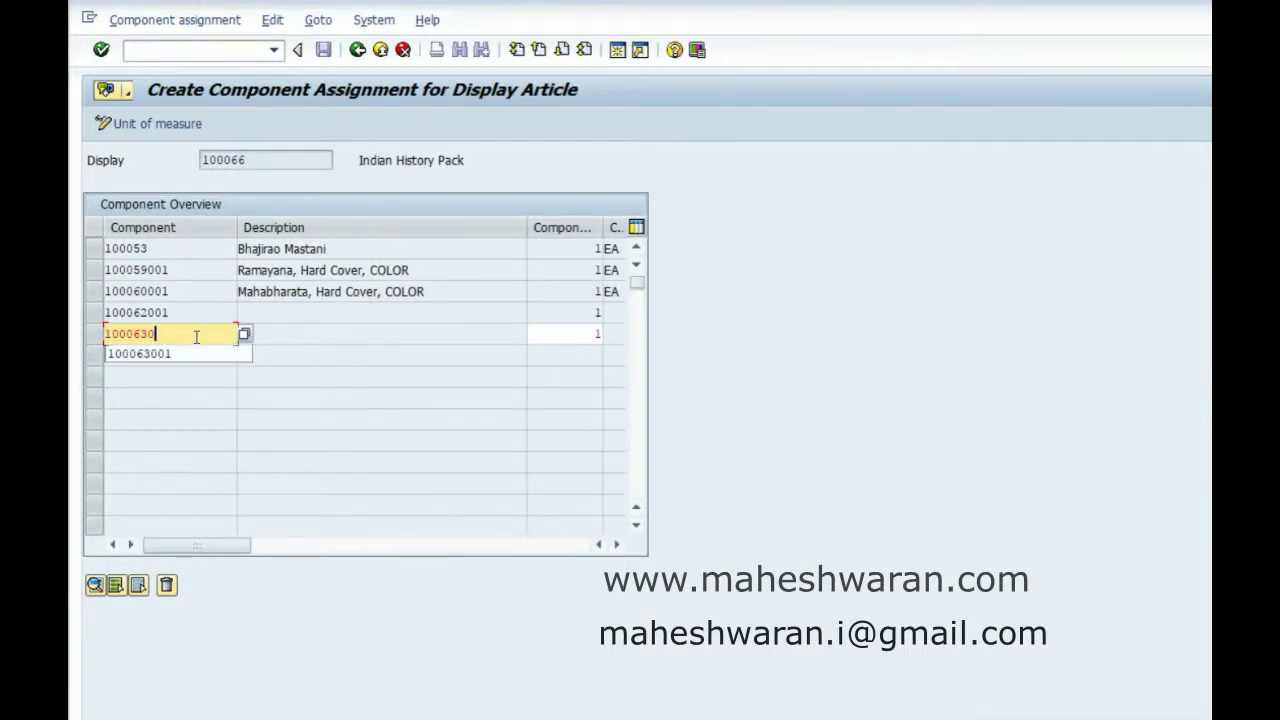
key("Return")
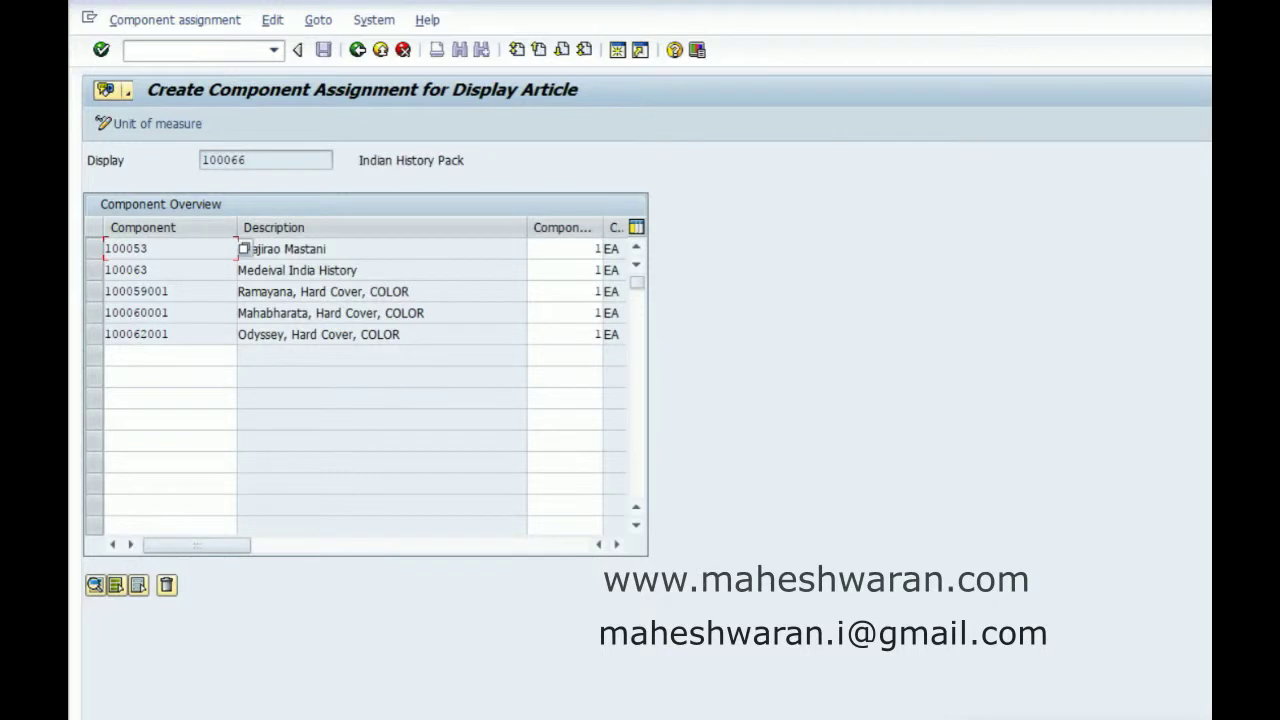
Add Bookmarks 100065 with quantity 1 and go back to Basic Data.
left_click(445, 703)
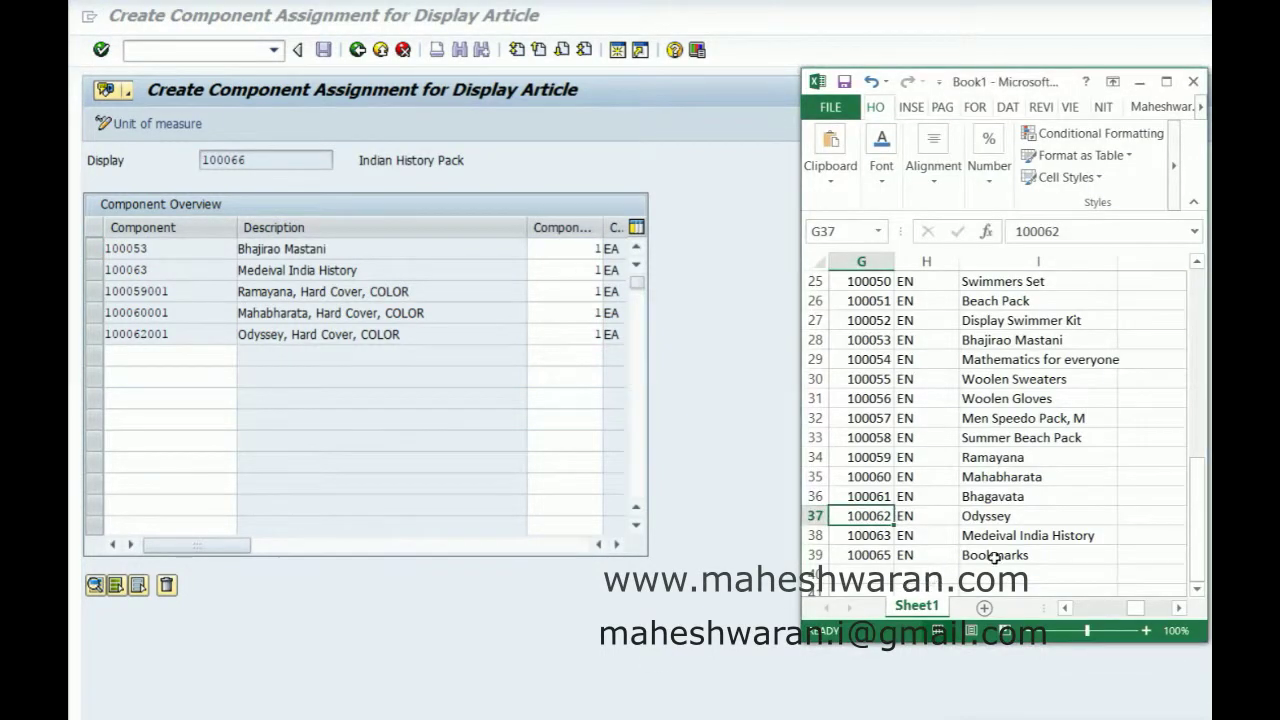
left_click(995, 557)
key("Left")
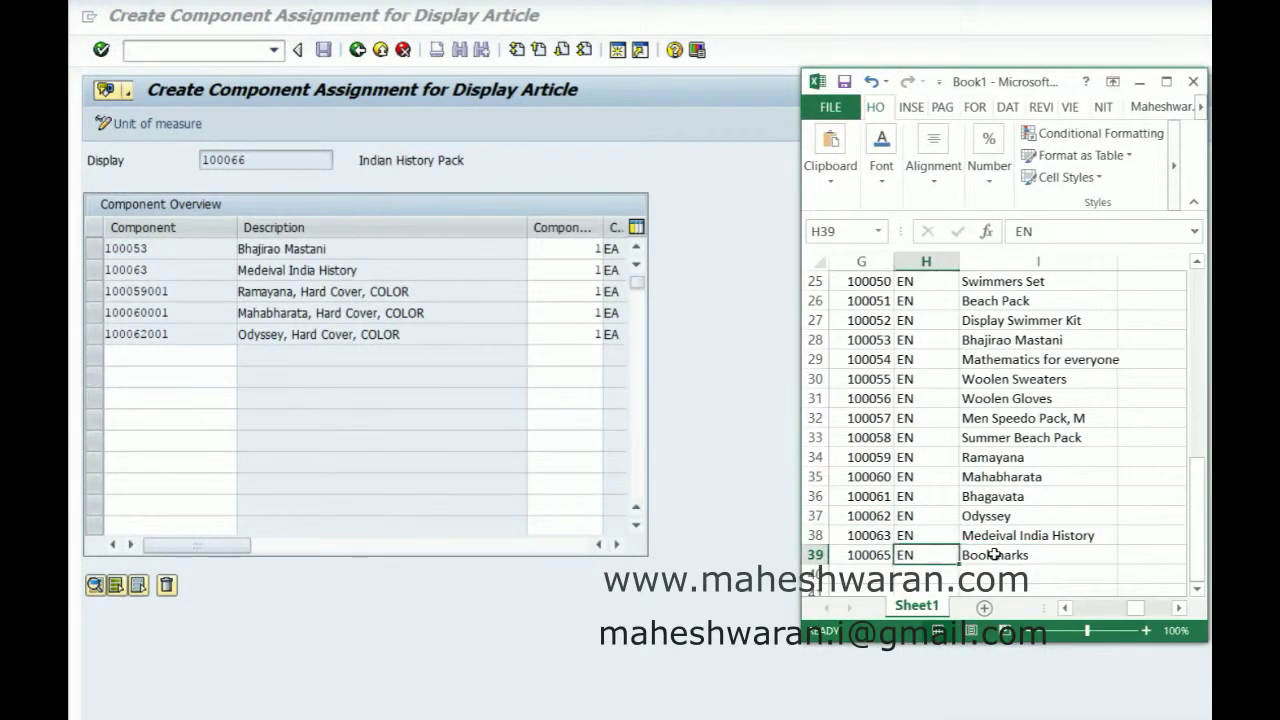
key("Left")
key("ctrl+c")
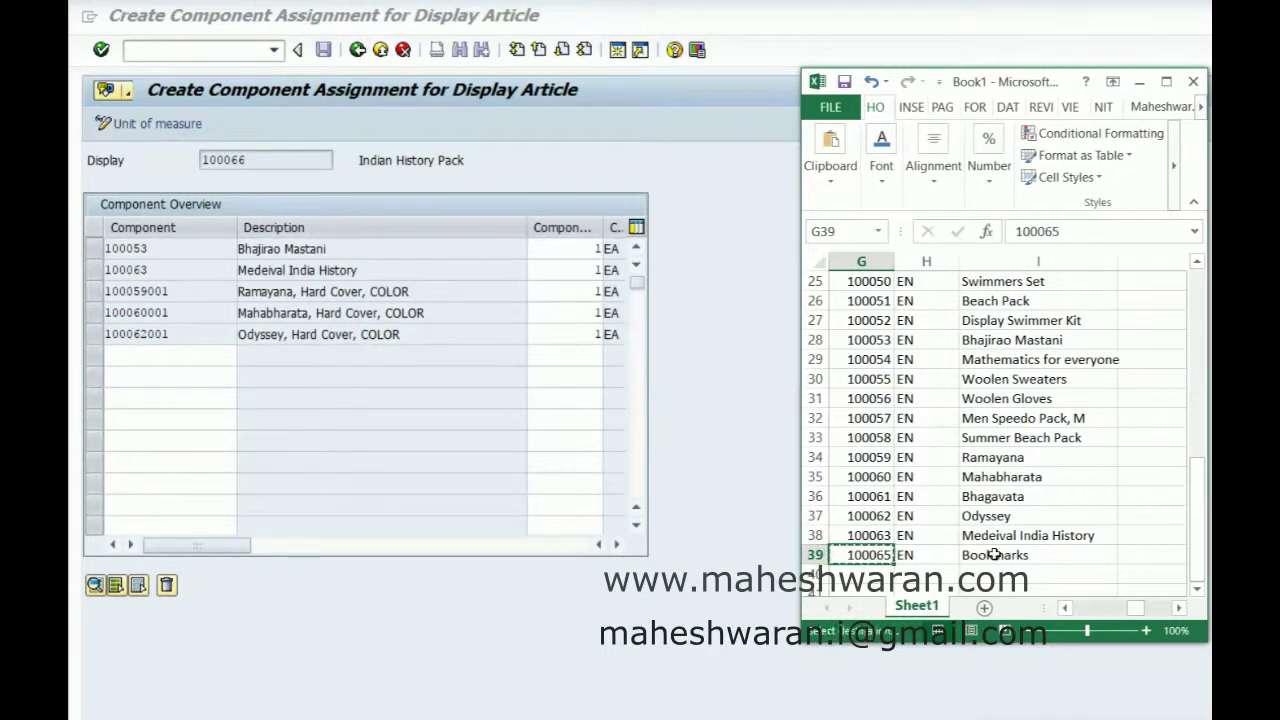
left_click(174, 354)
key("ctrl+v")
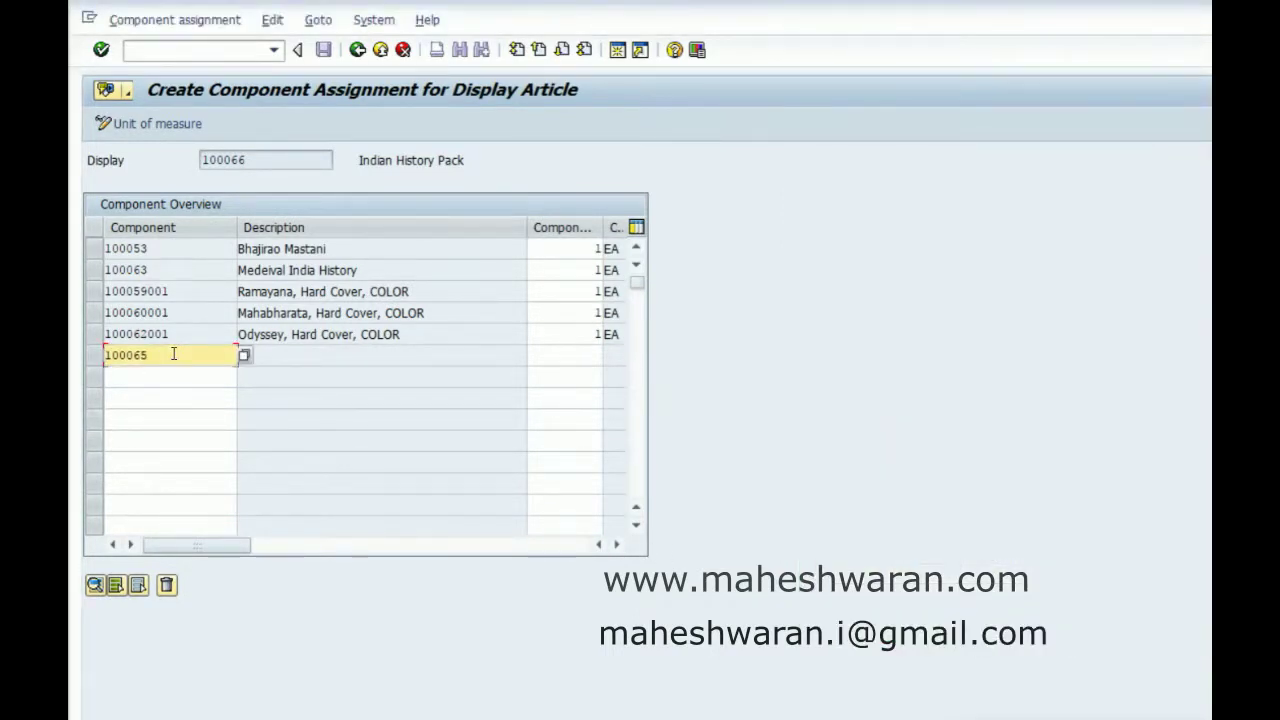
key("Tab")
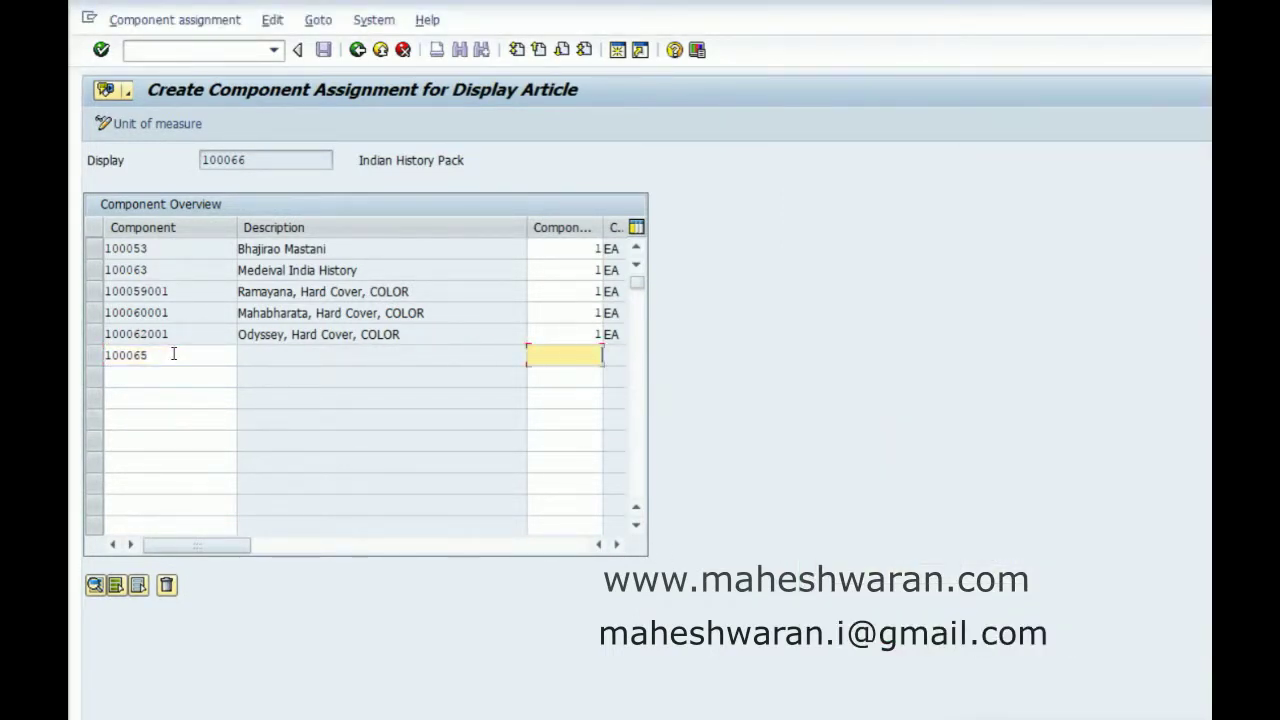
type("1")
key("Return")
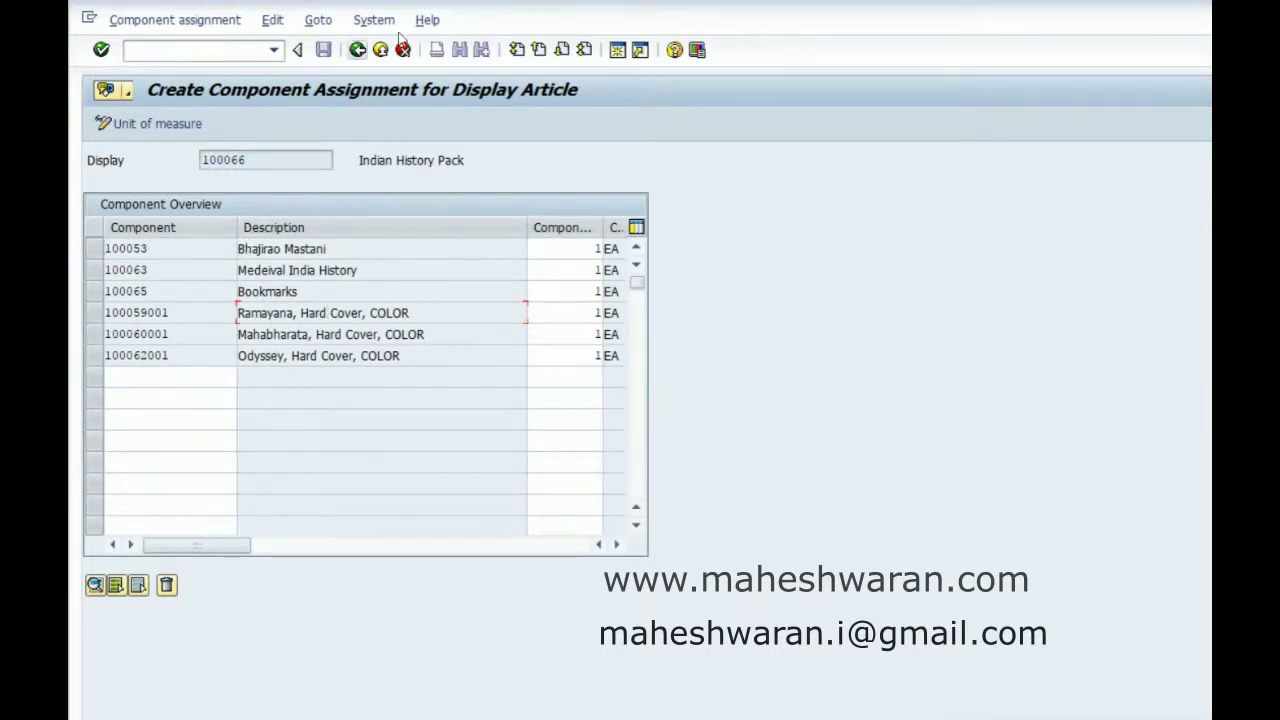
left_click(357, 50)
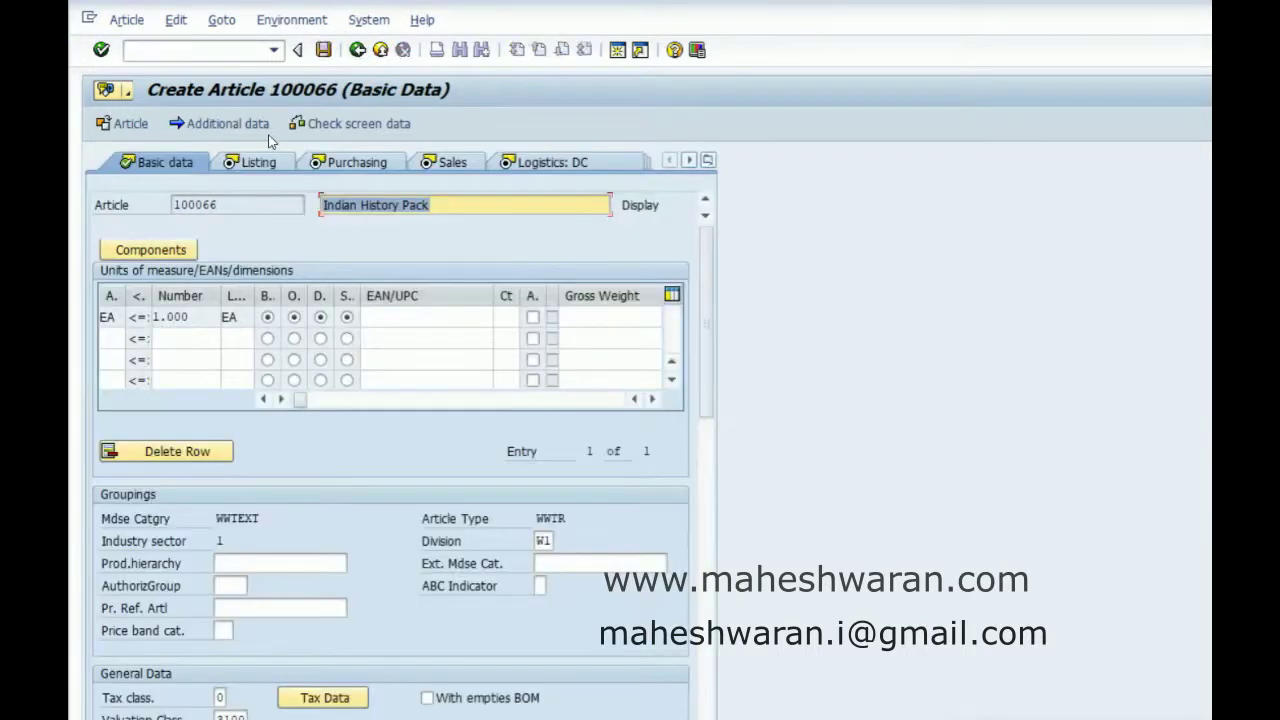
Set the store and distribution center listing procedures to 02 on the Listing view.
left_click(272, 165)
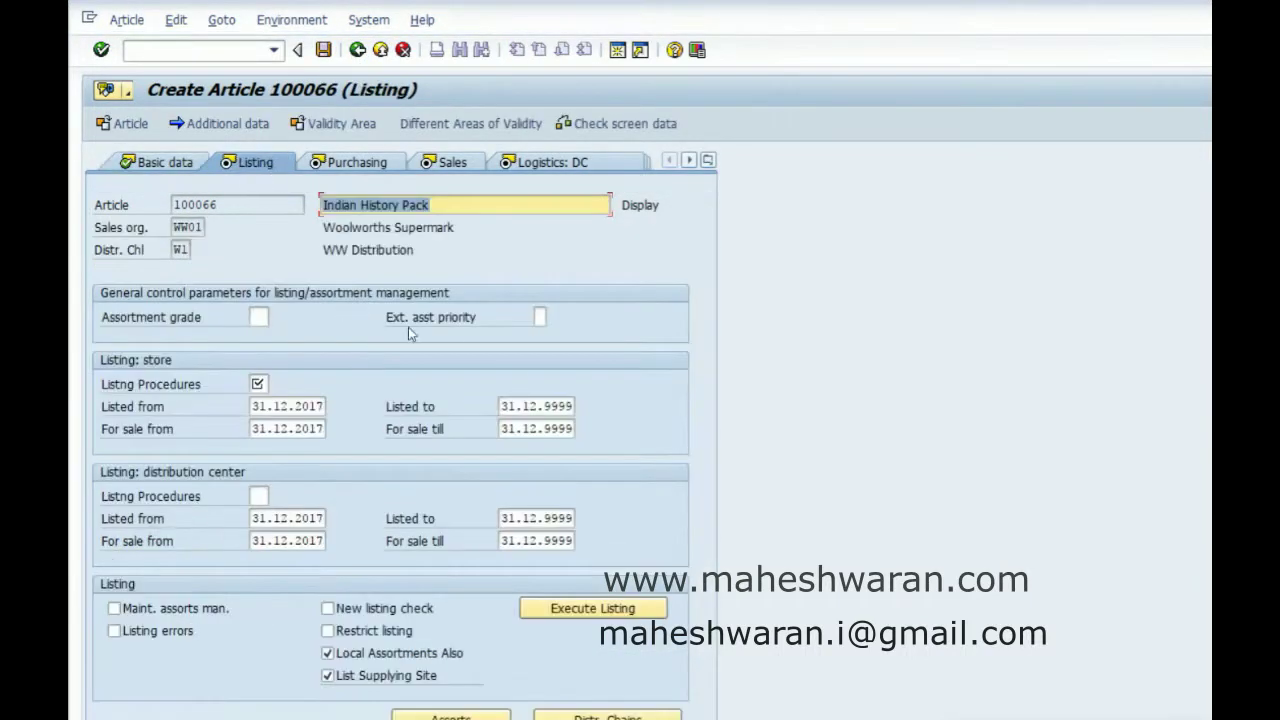
left_click(258, 385)
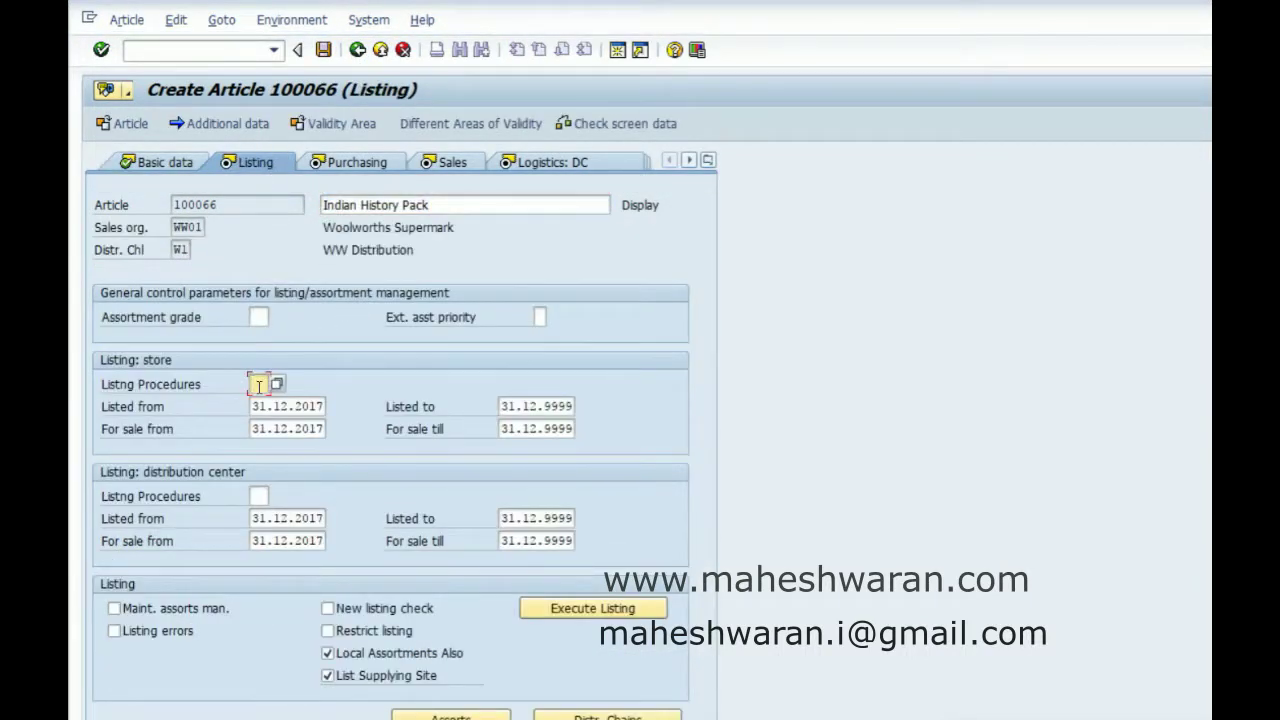
type("0C")
left_click(261, 494)
type("02")
key("Return")
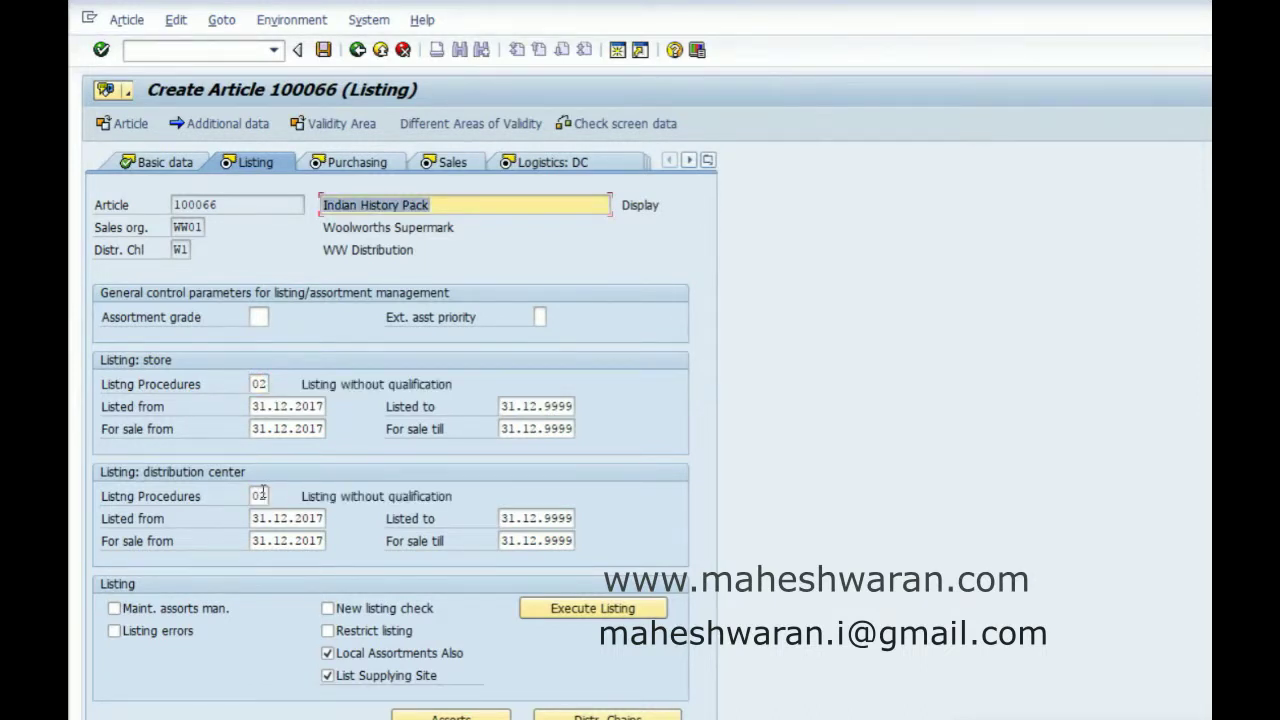
Enter a purchasing net price of 20 EUR.
left_click(340, 163)
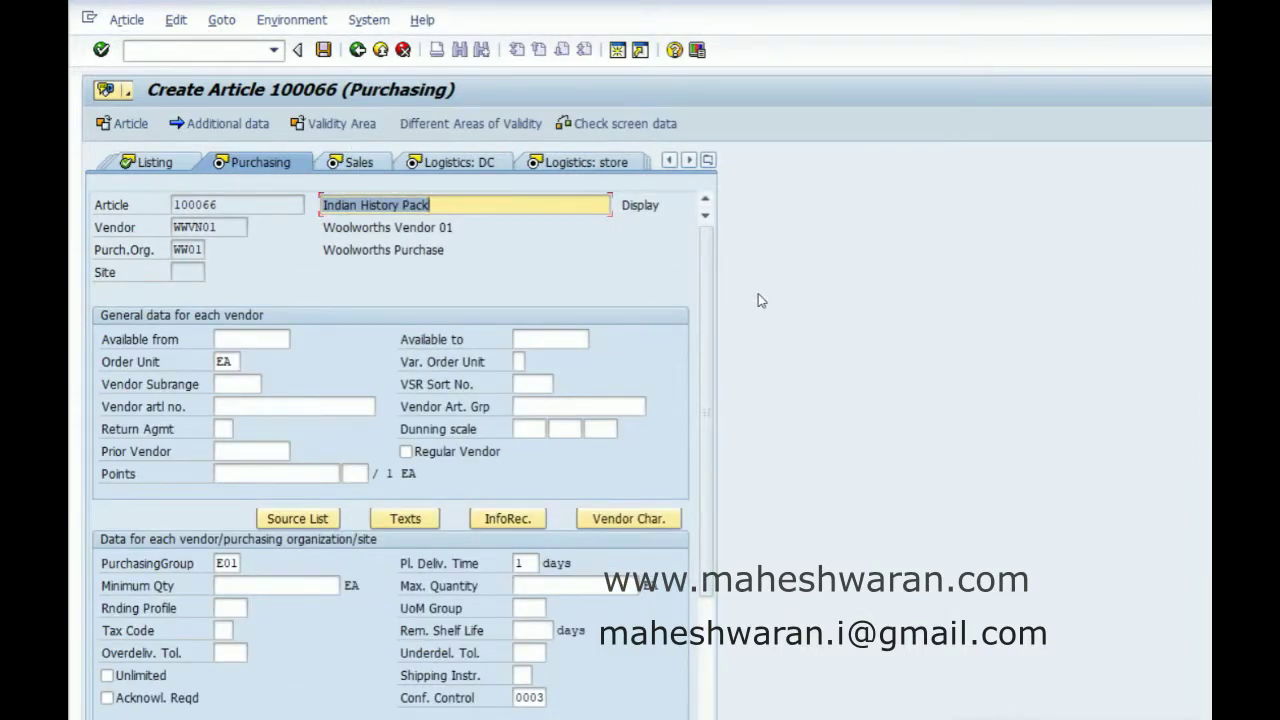
left_click_drag(714, 306, 716, 476)
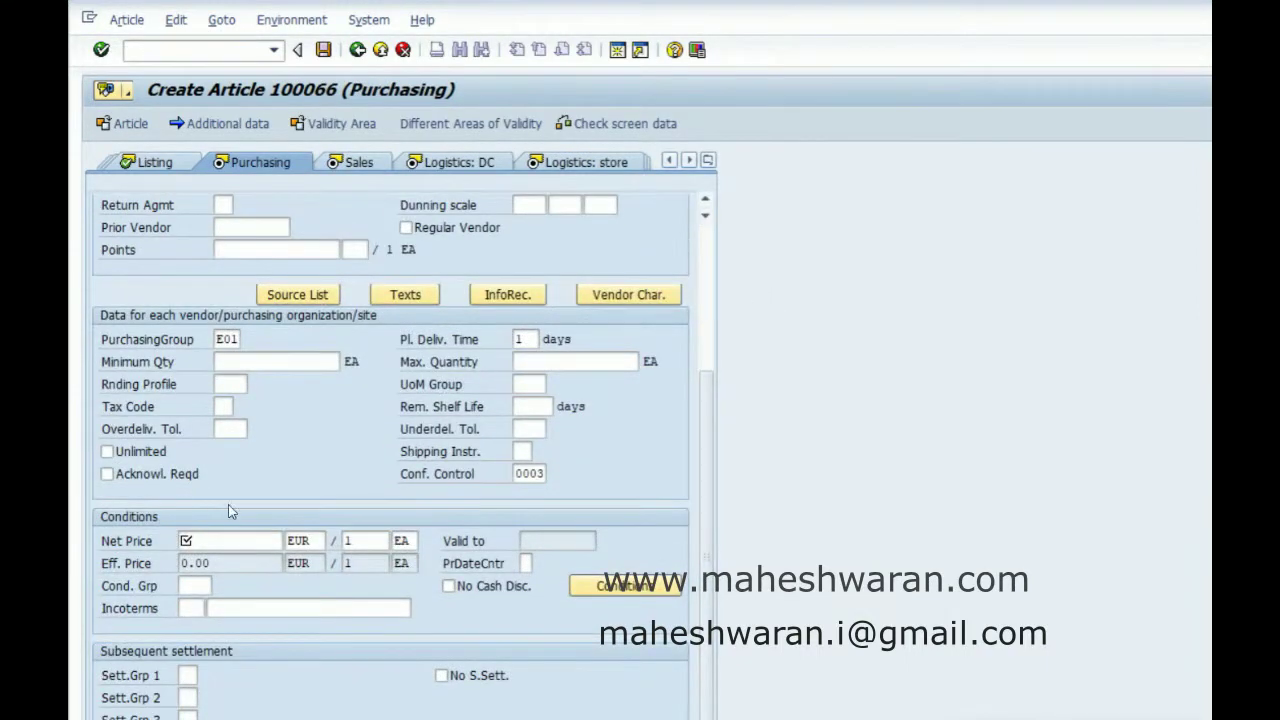
left_click(248, 539)
type("20")
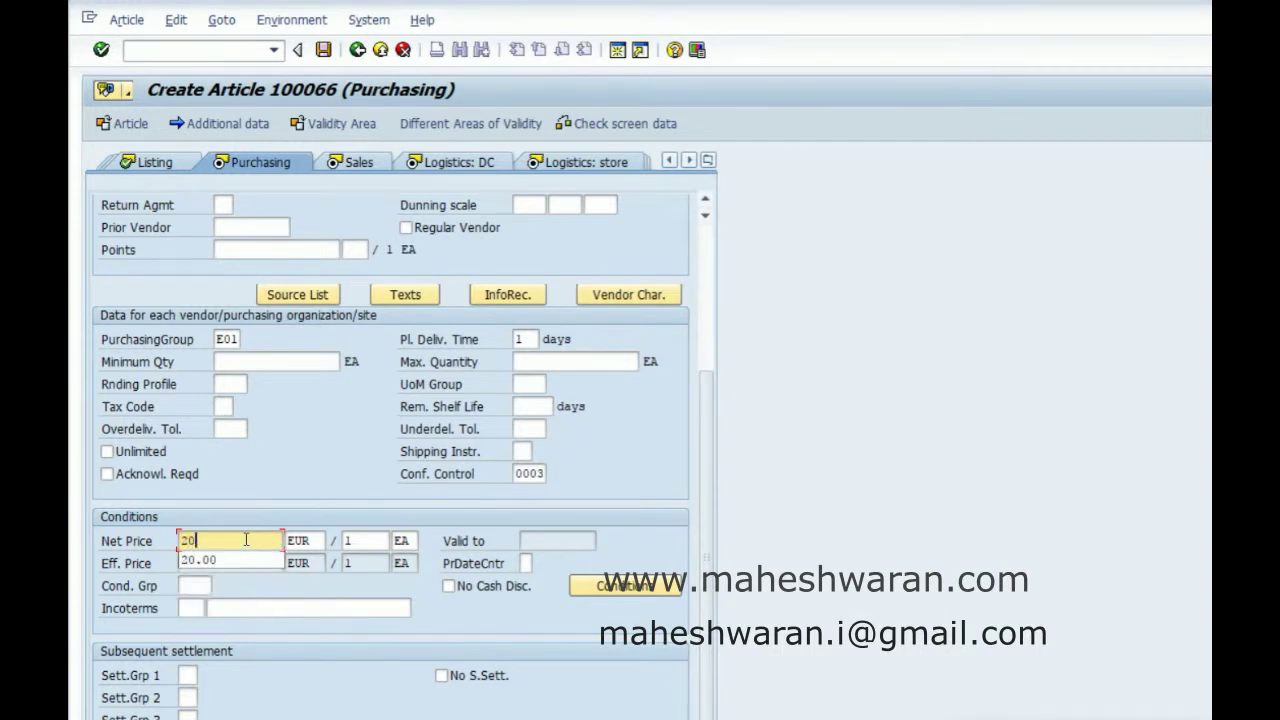
key("Return")
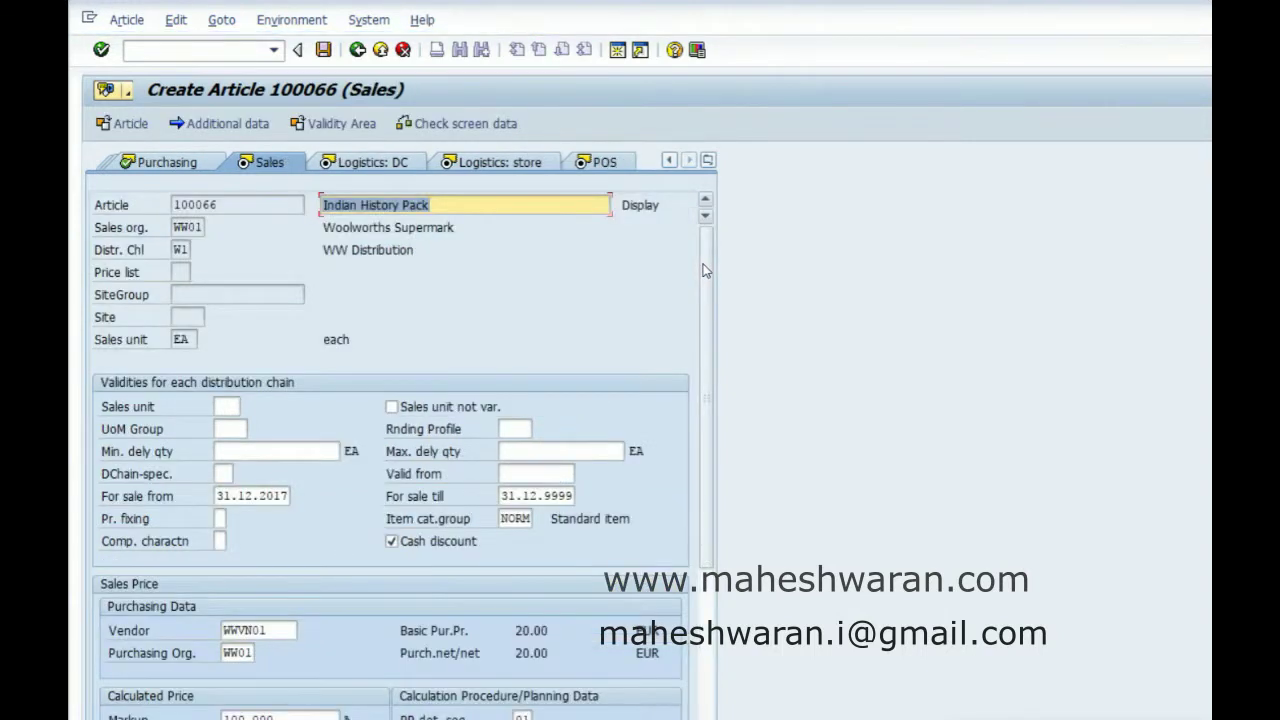
left_click_drag(711, 300, 670, 240)
left_click(349, 166)
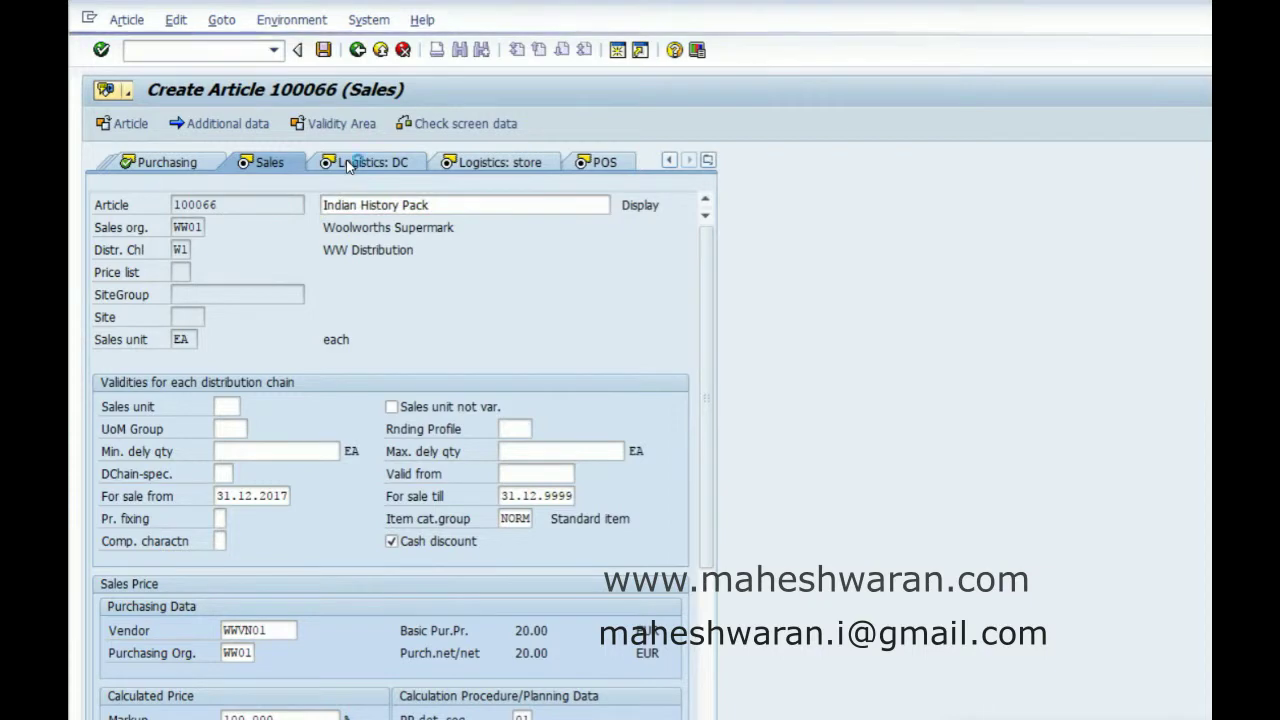
Set the DC RP type to ND and fill in supply source 4.
scroll(706, 287, "down", 6)
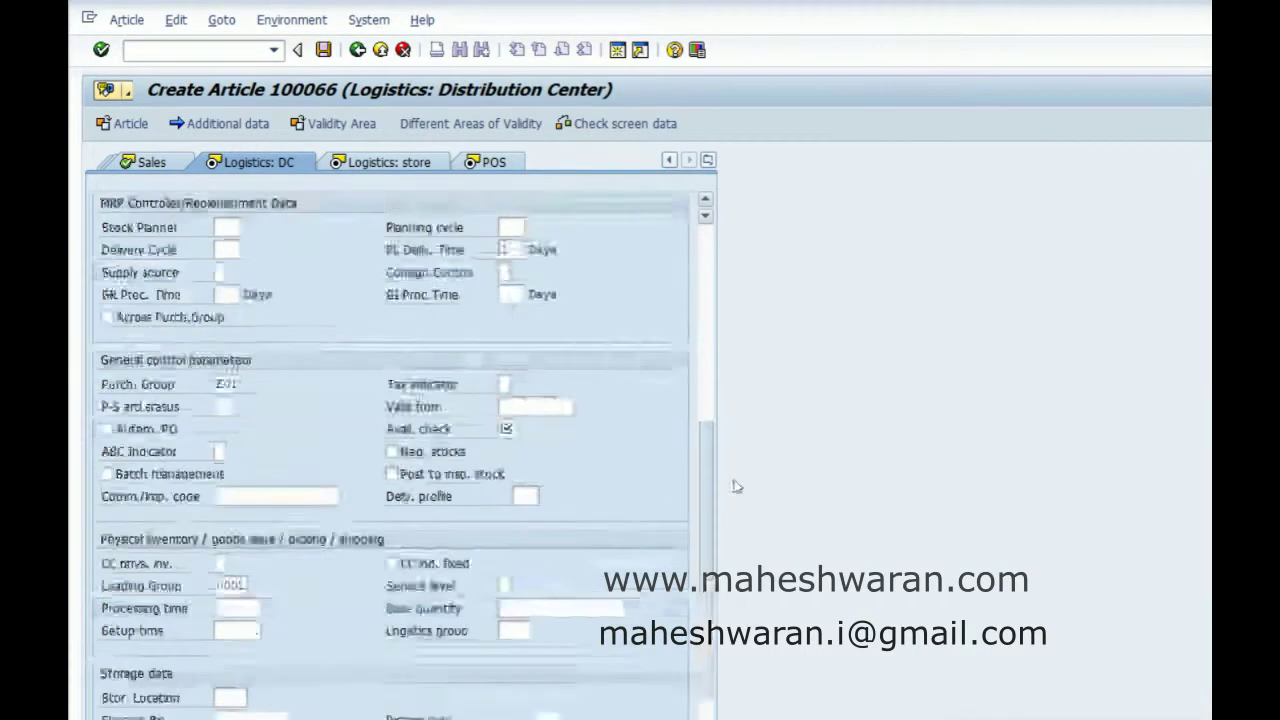
scroll(731, 486, "up", 6)
left_click(226, 316)
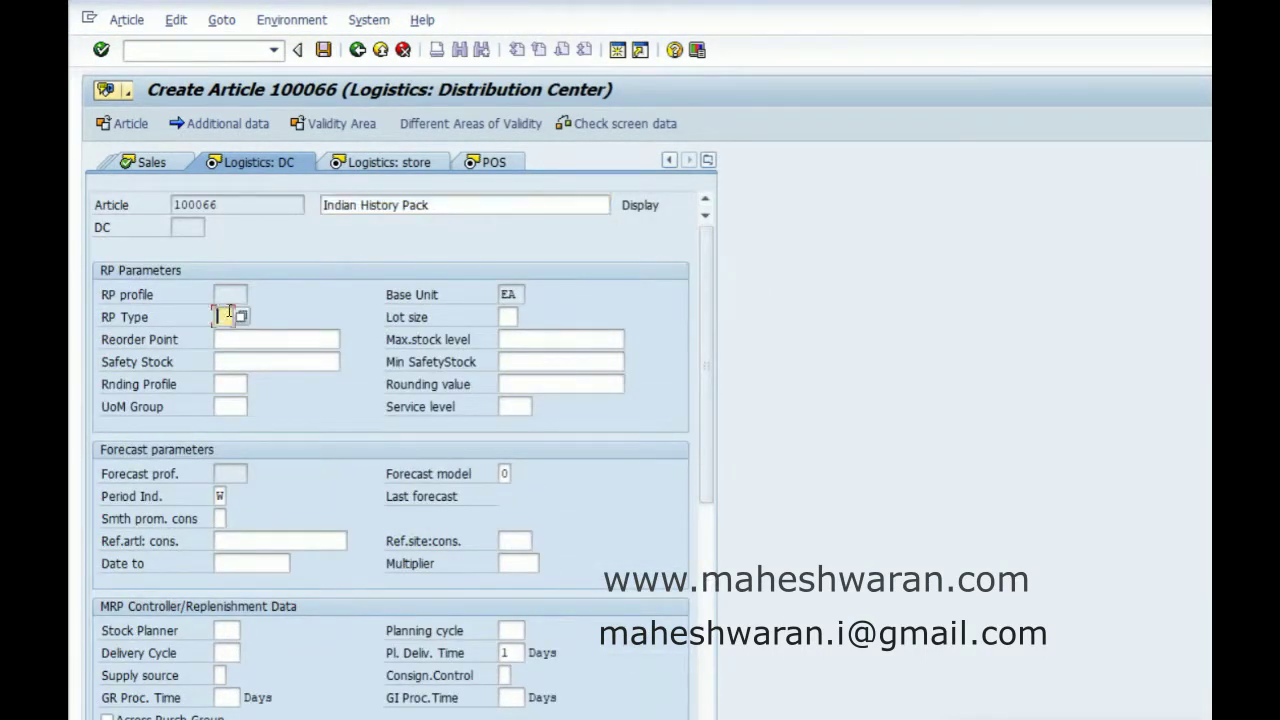
type("ND")
left_click_drag(705, 342, 709, 441)
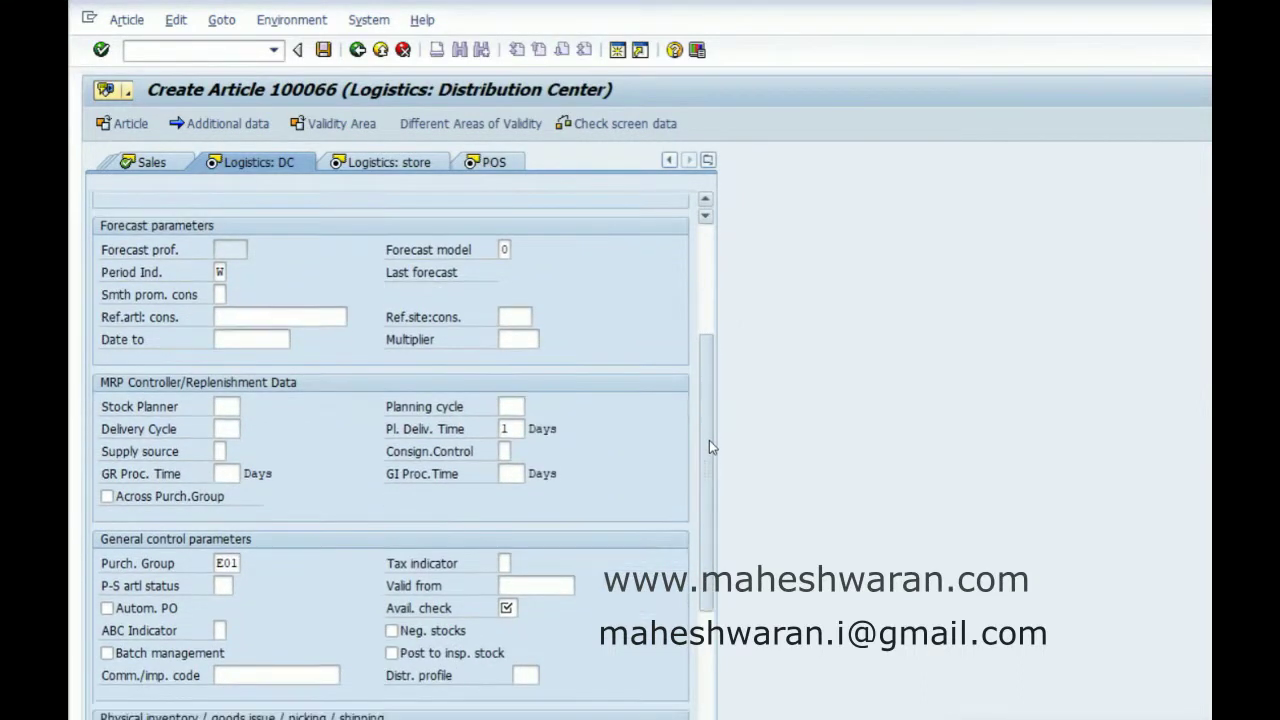
left_click(216, 451)
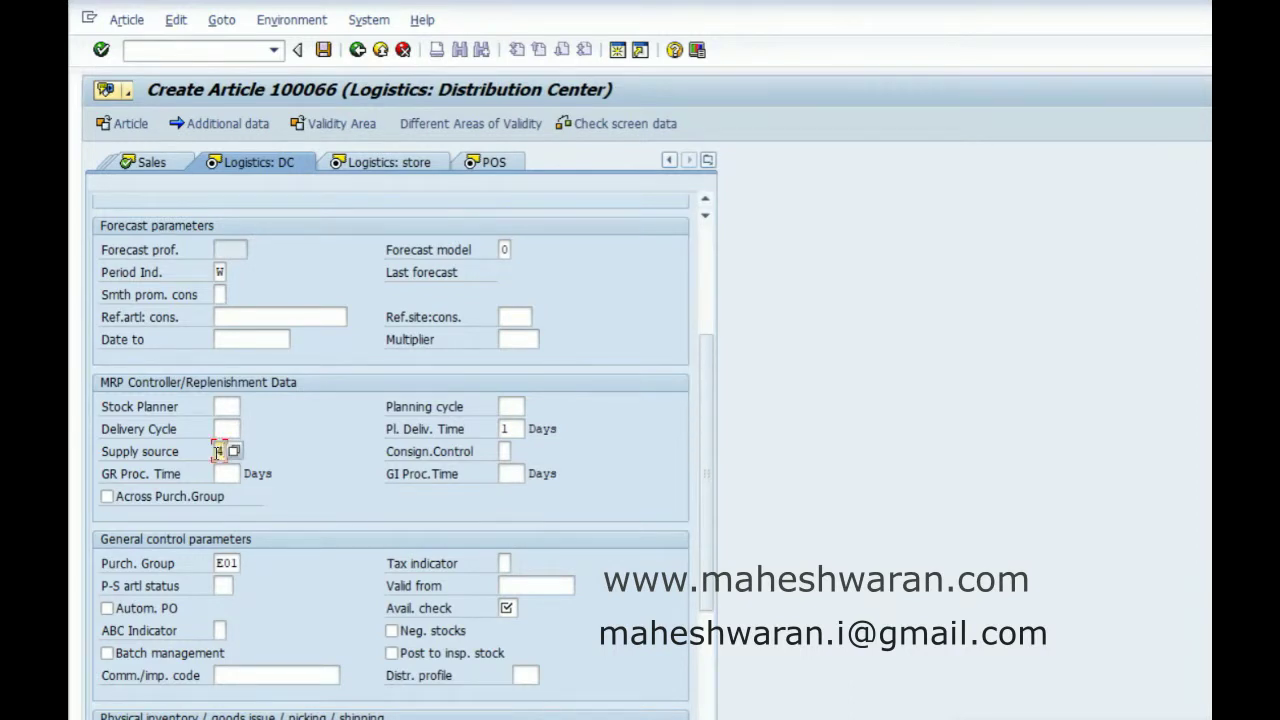
key("Tab")
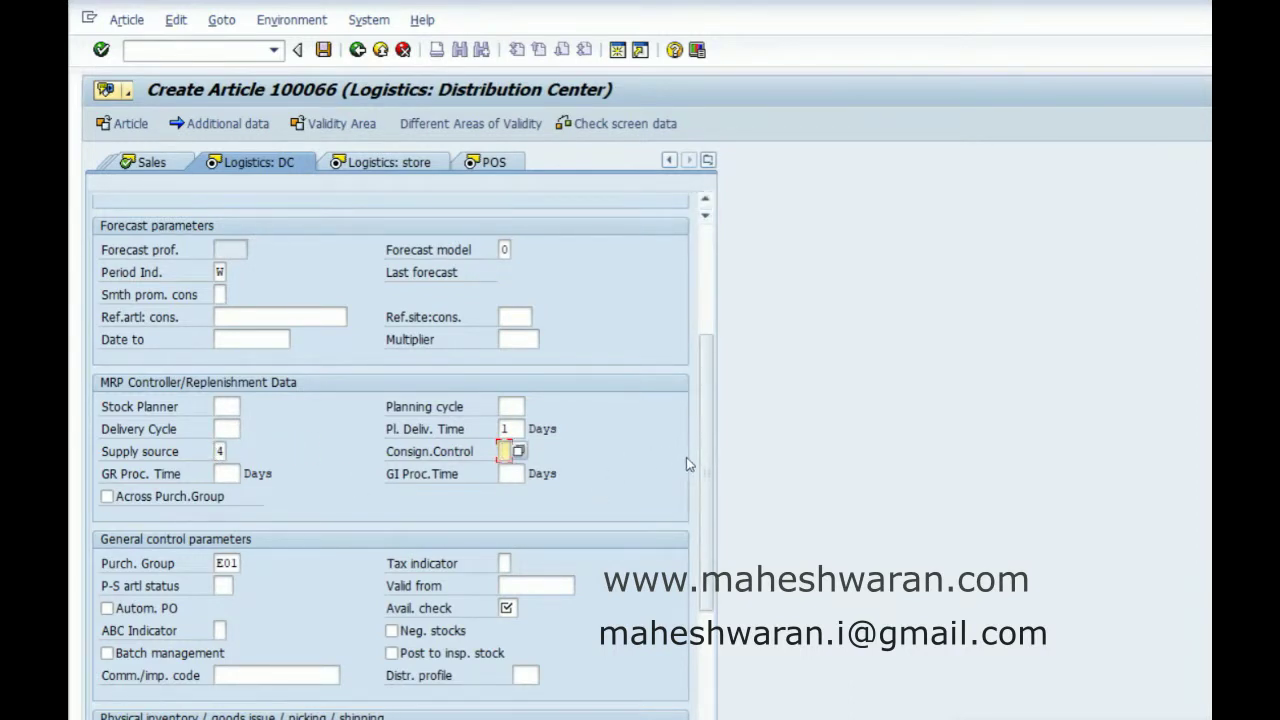
Set DC availability check 02, automatic PO, distribution profile OP1 and storage location 0006.
left_click_drag(700, 458, 699, 526)
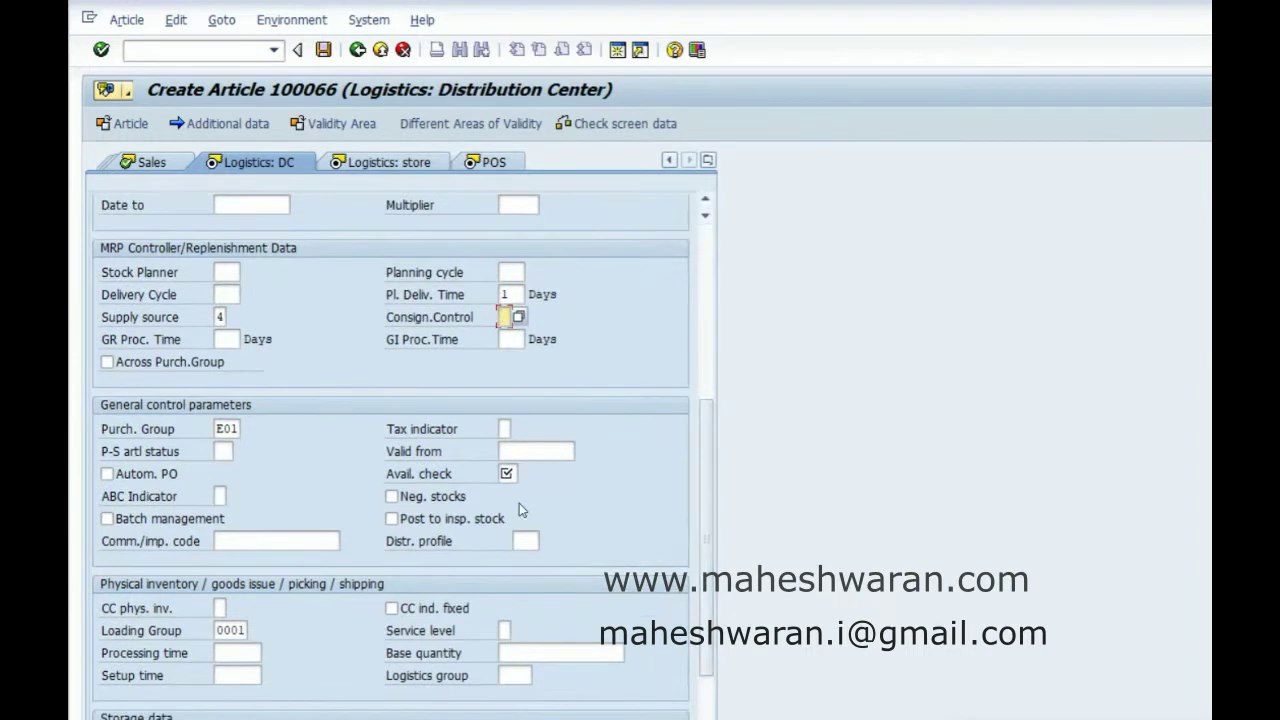
left_click(507, 474)
type("02")
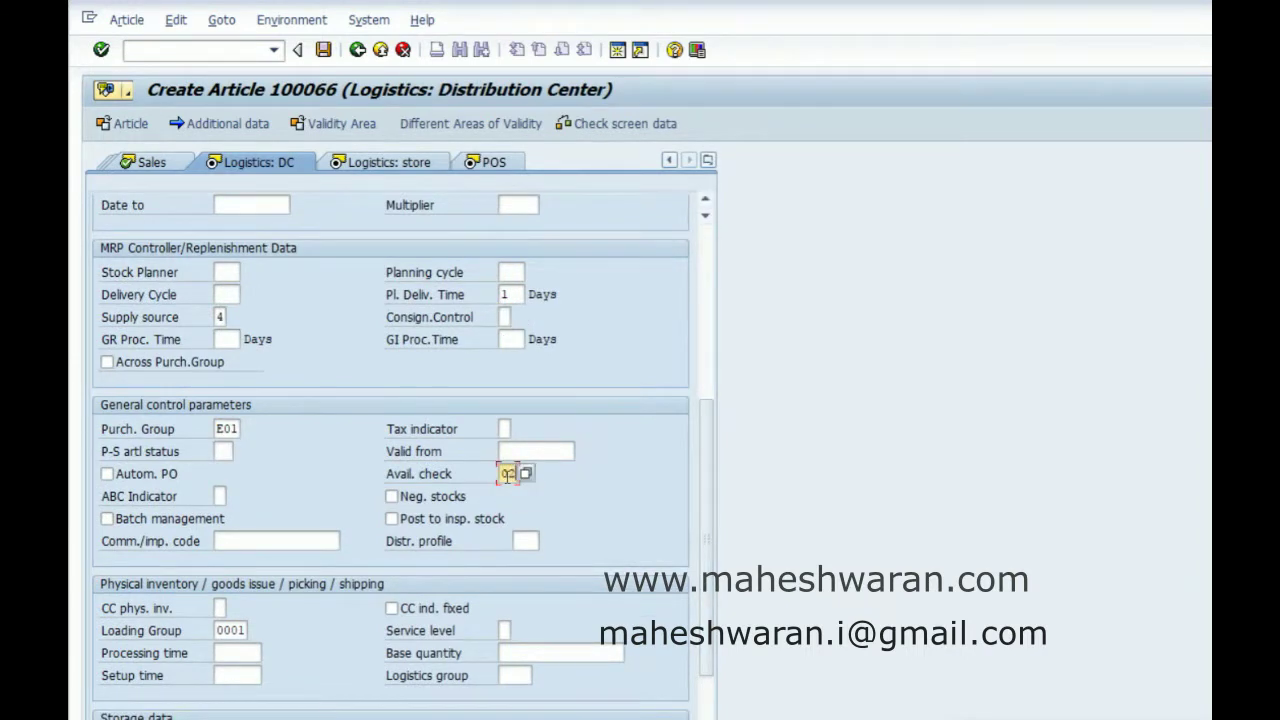
left_click(120, 482)
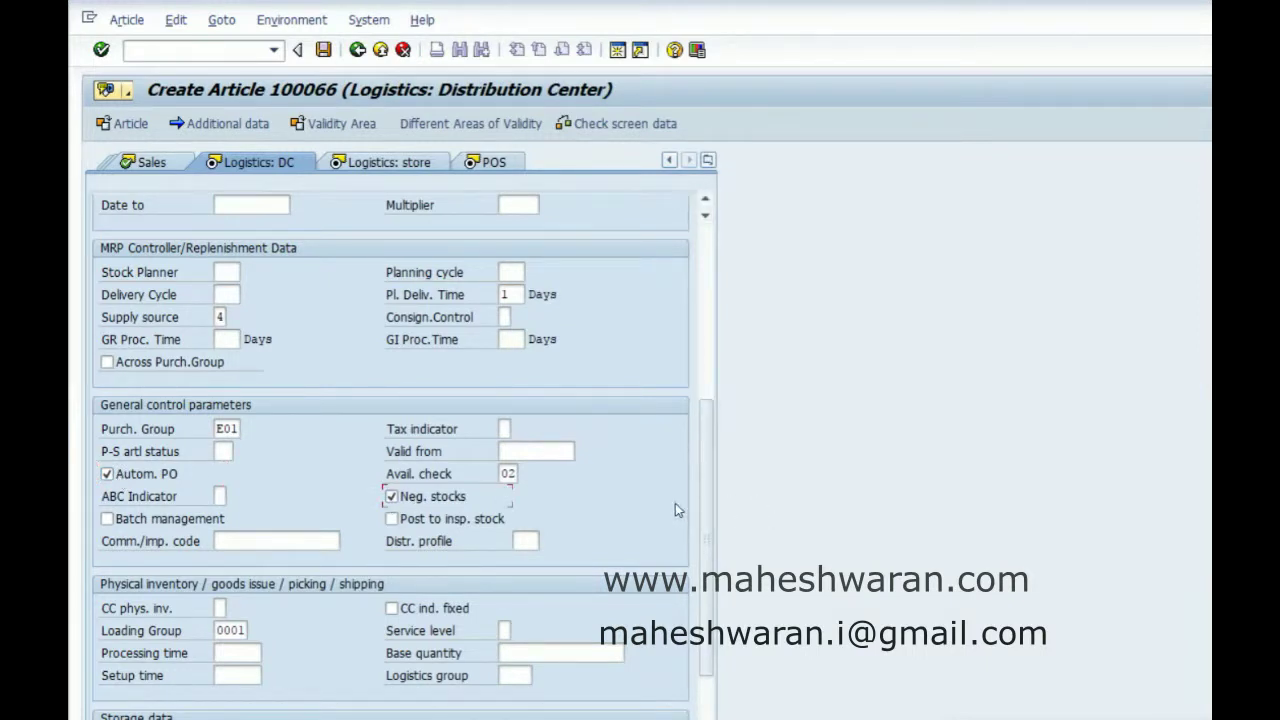
left_click_drag(705, 512, 710, 545)
left_click(521, 473)
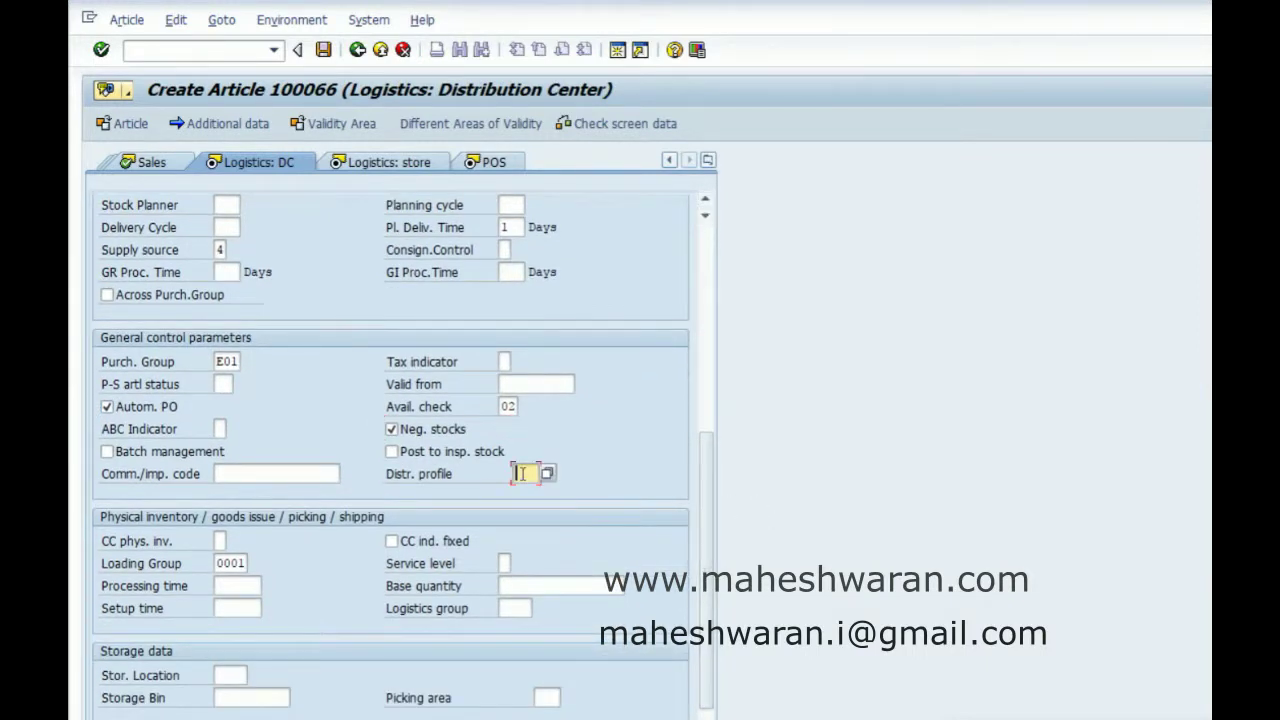
type("OP1")
left_click_drag(708, 502, 712, 538)
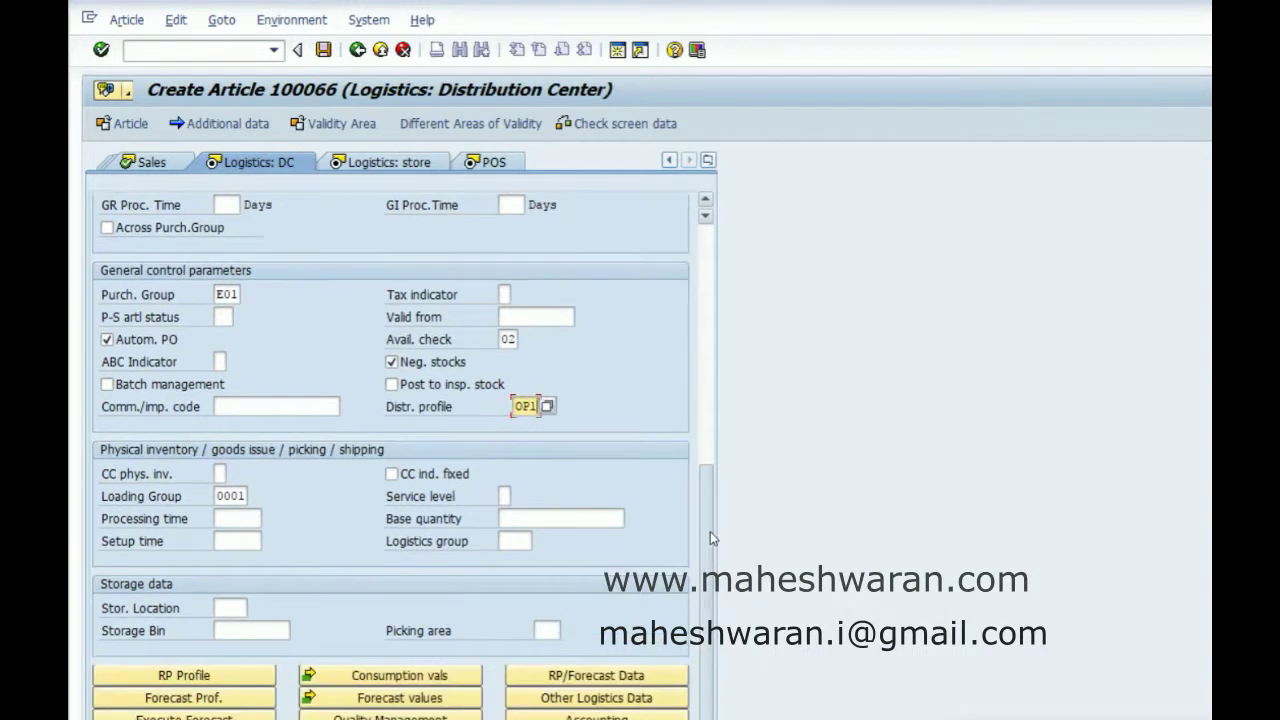
left_click(225, 608)
type("00")
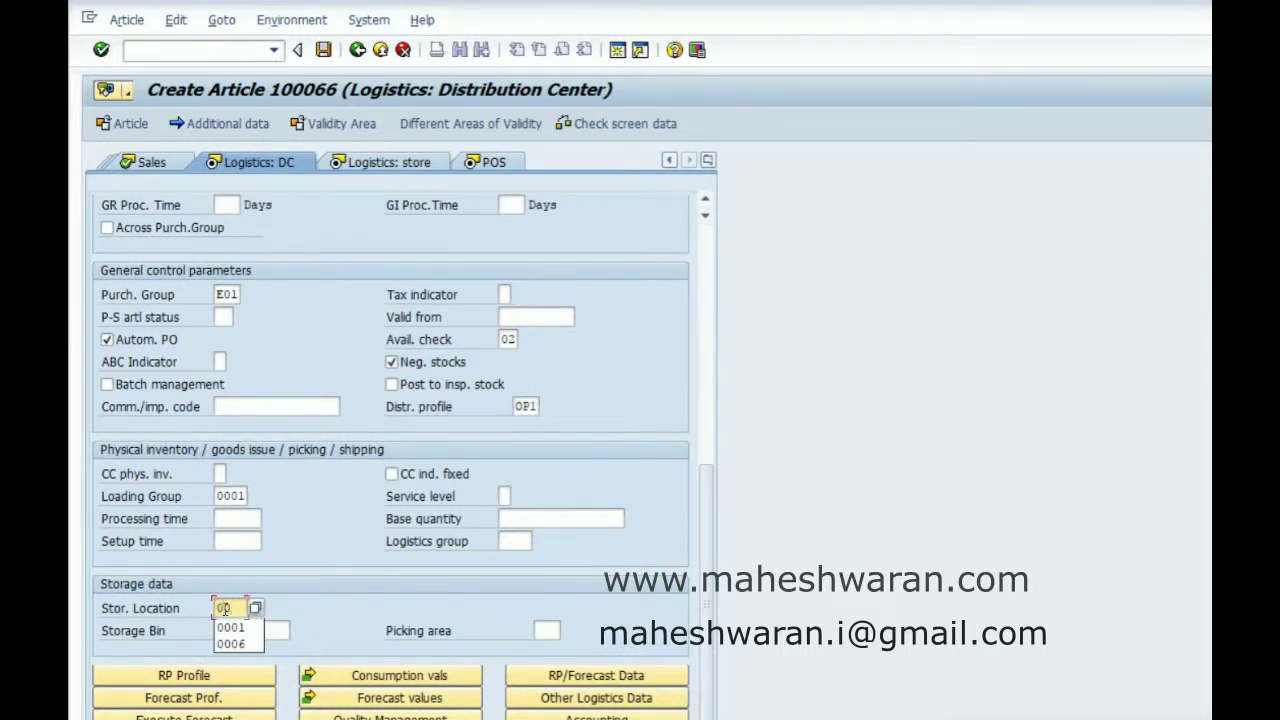
type("06")
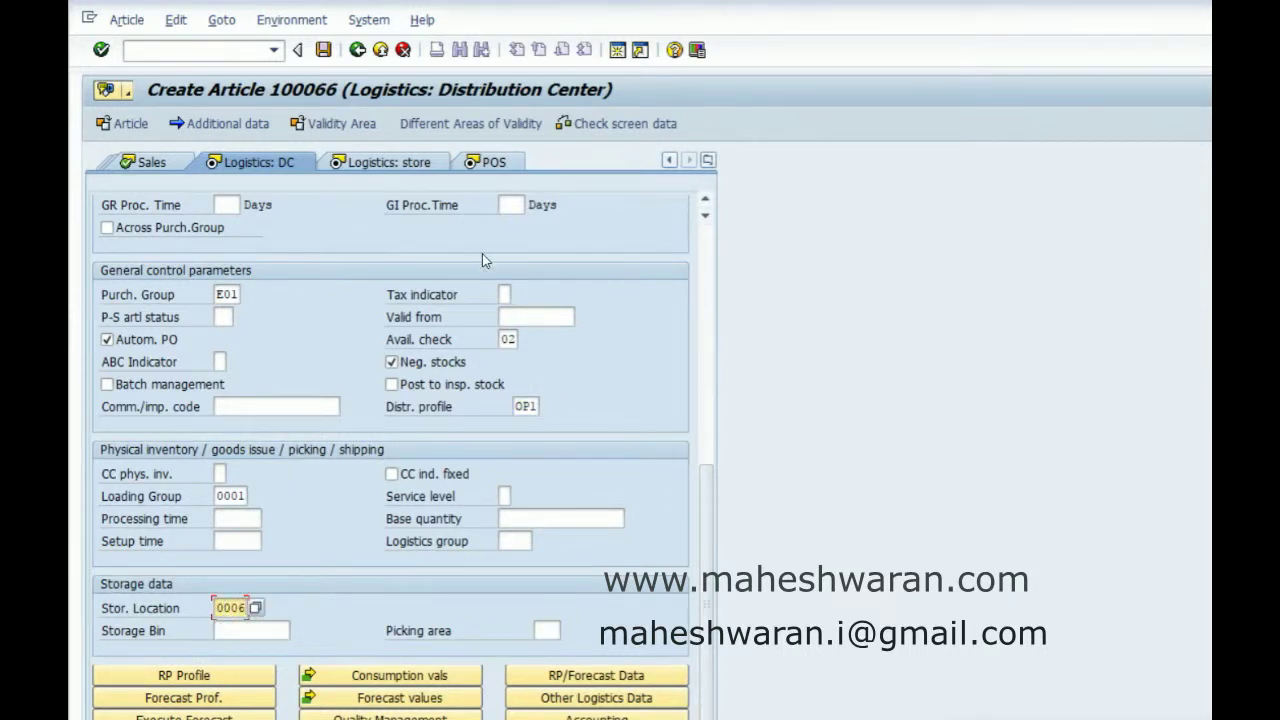
left_click(362, 166)
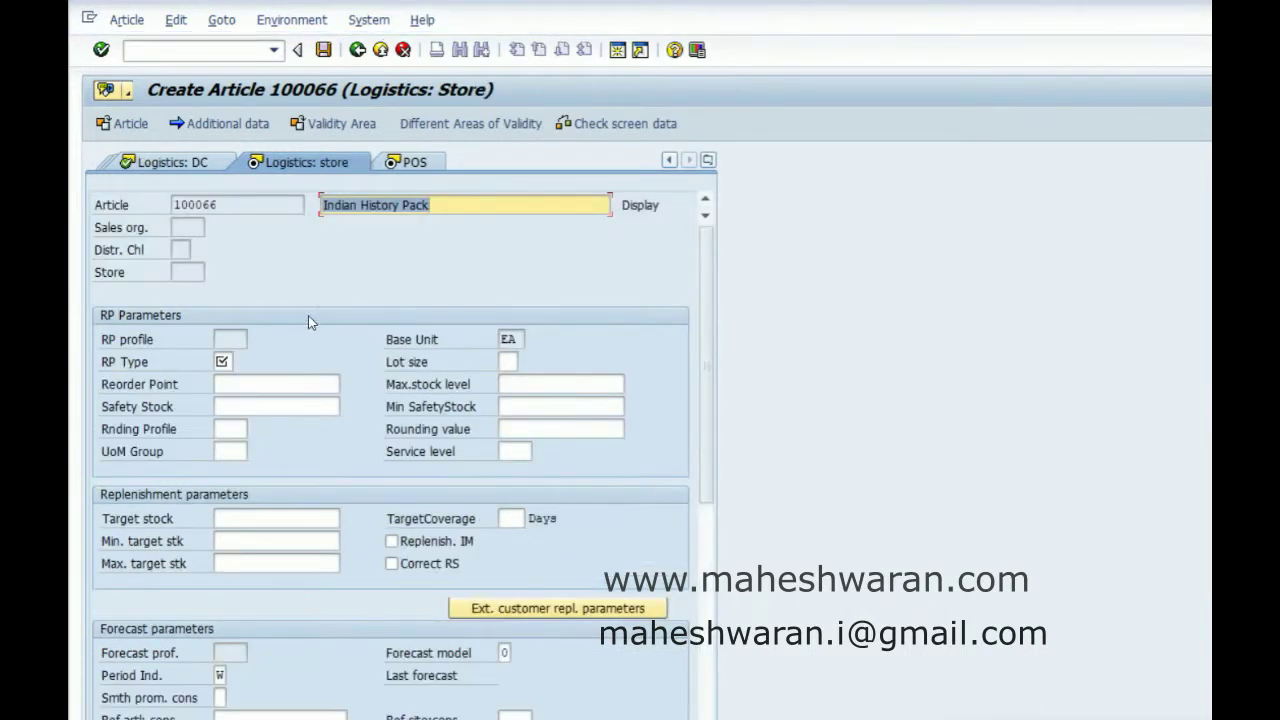
Give the store RP type ND, availability check 02, negative stocks, automatic PO, location 0001.
left_click(222, 361)
type("ND")
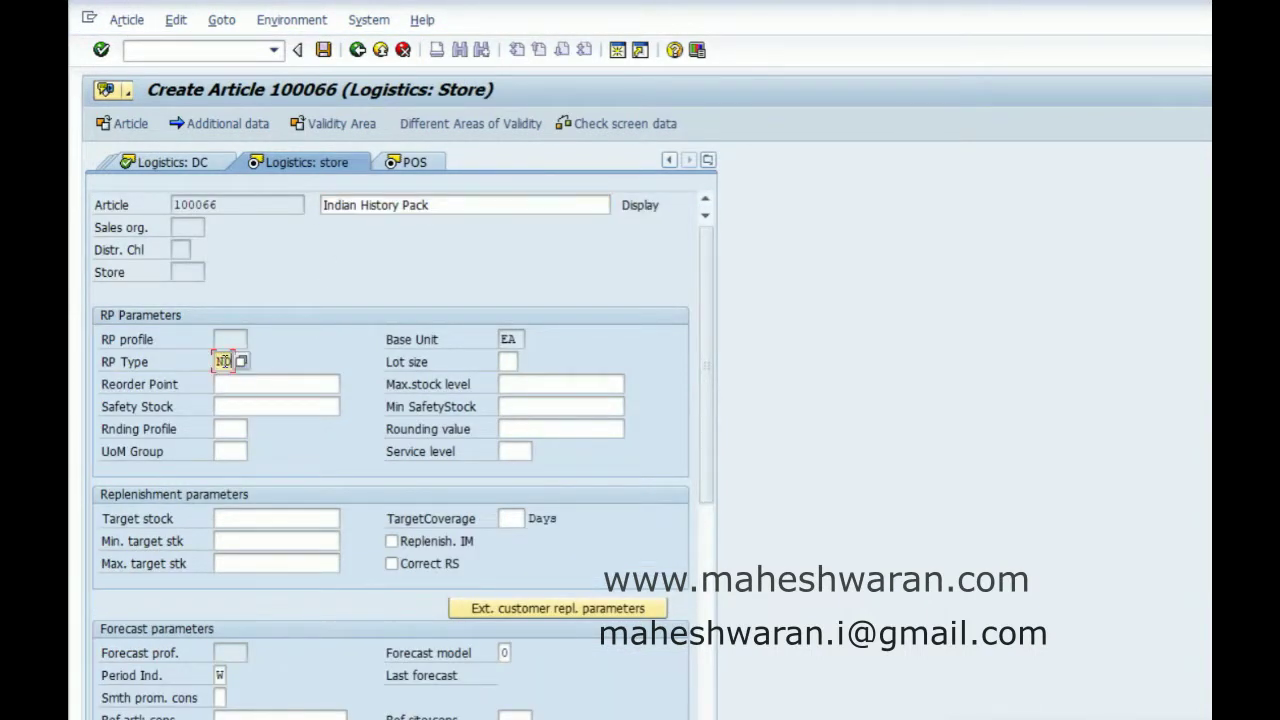
left_click_drag(705, 370, 737, 585)
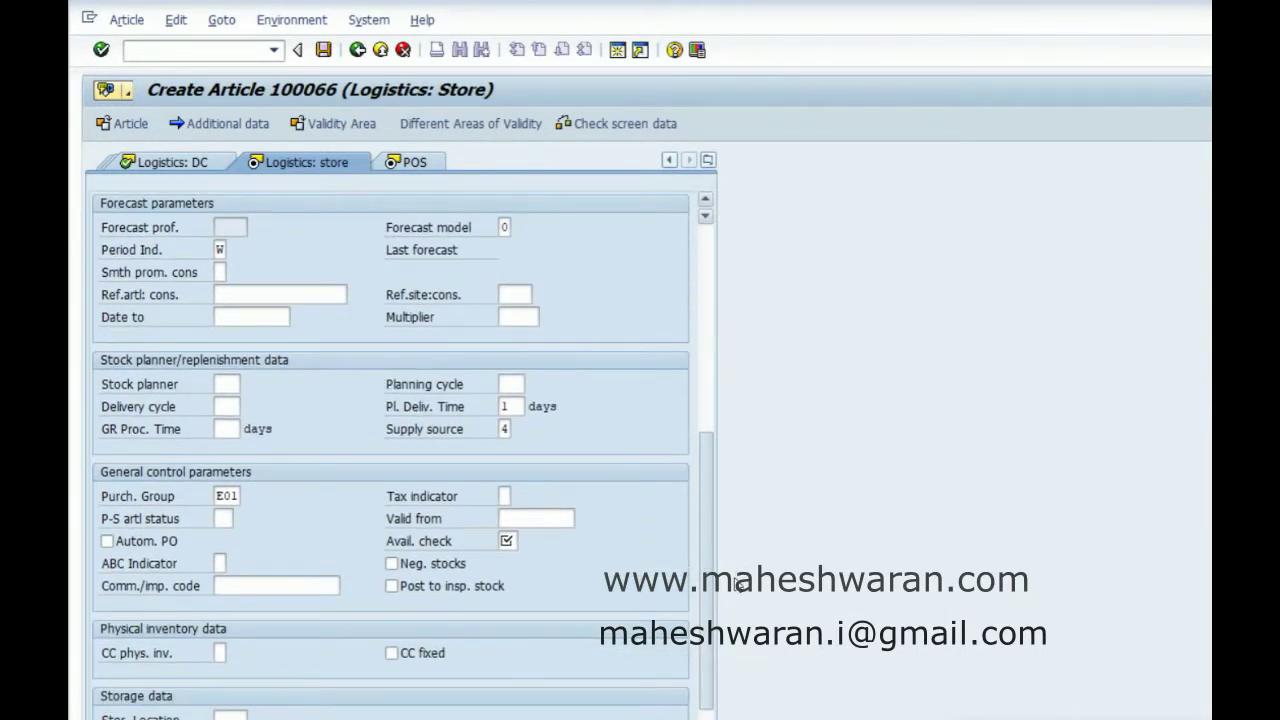
left_click(509, 541)
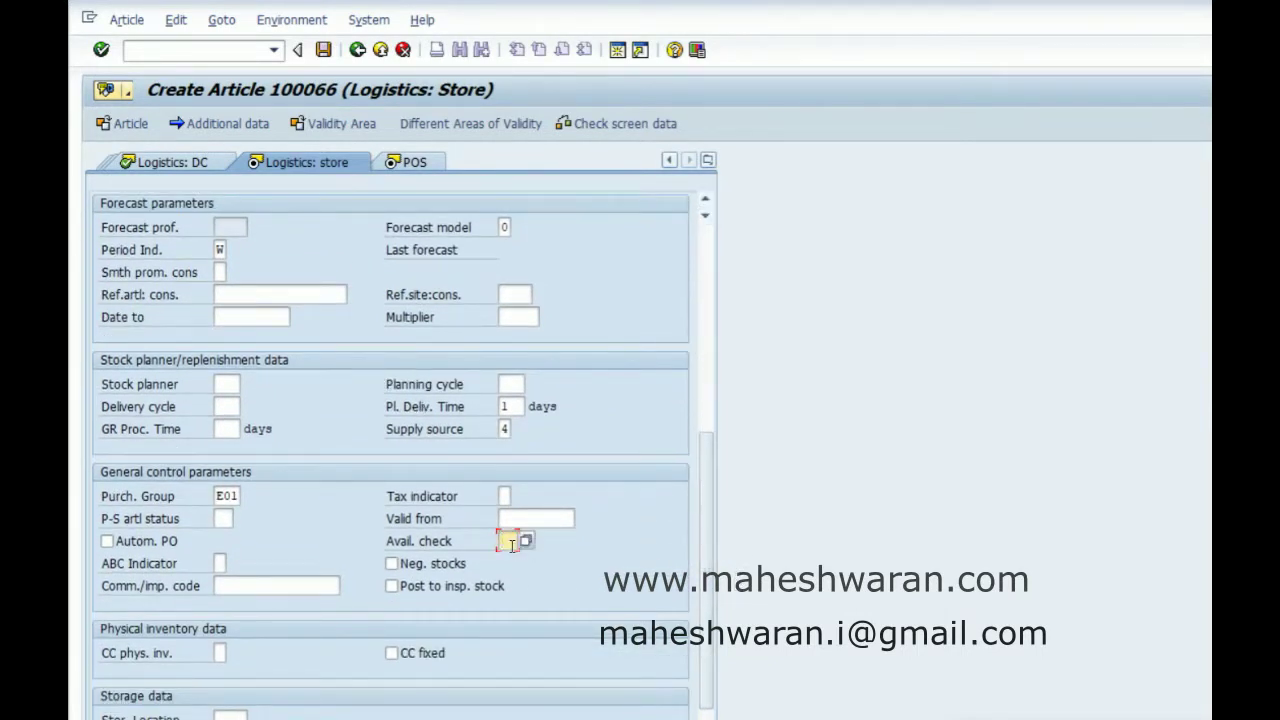
type("02")
left_click(409, 566)
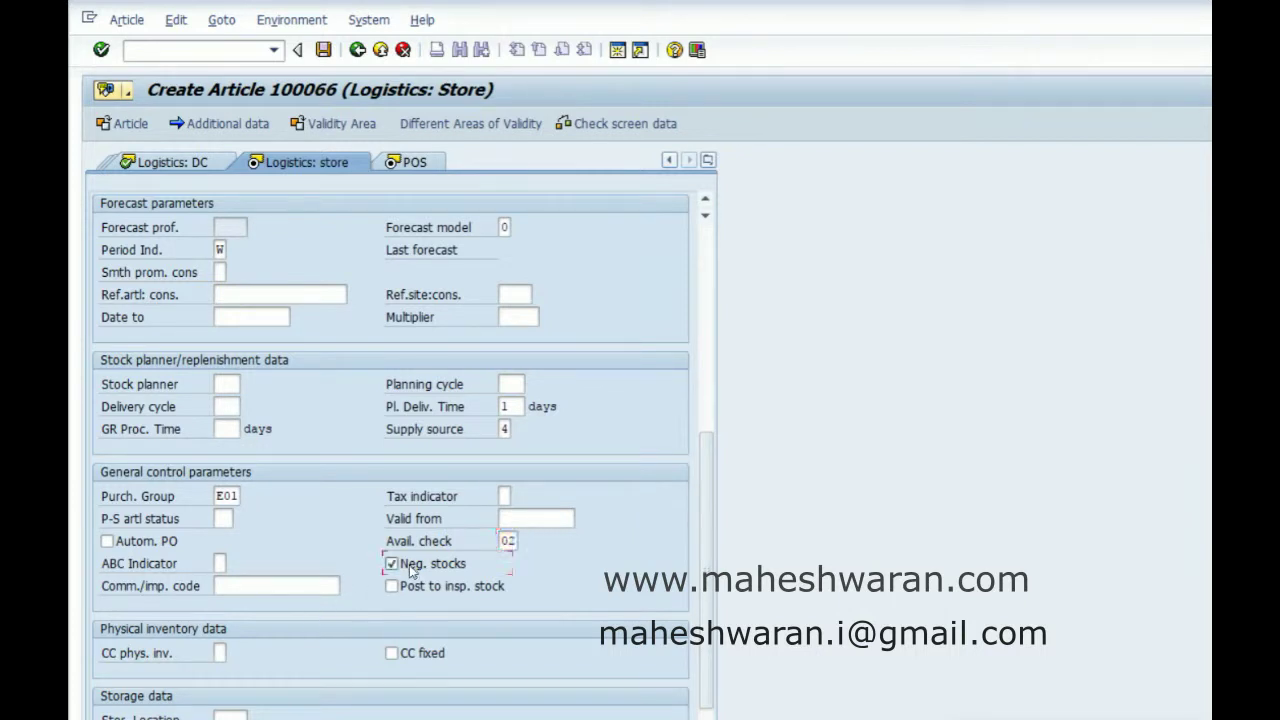
left_click(107, 541)
left_click_drag(709, 534, 710, 571)
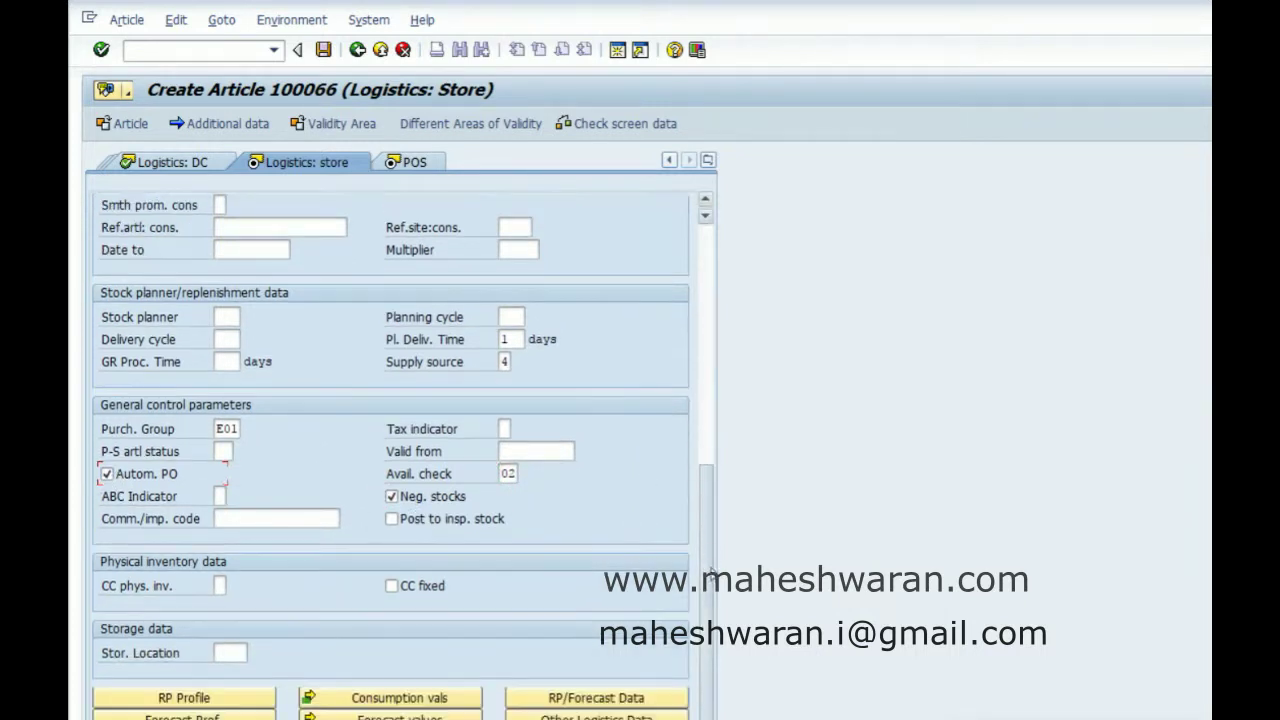
left_click(234, 653)
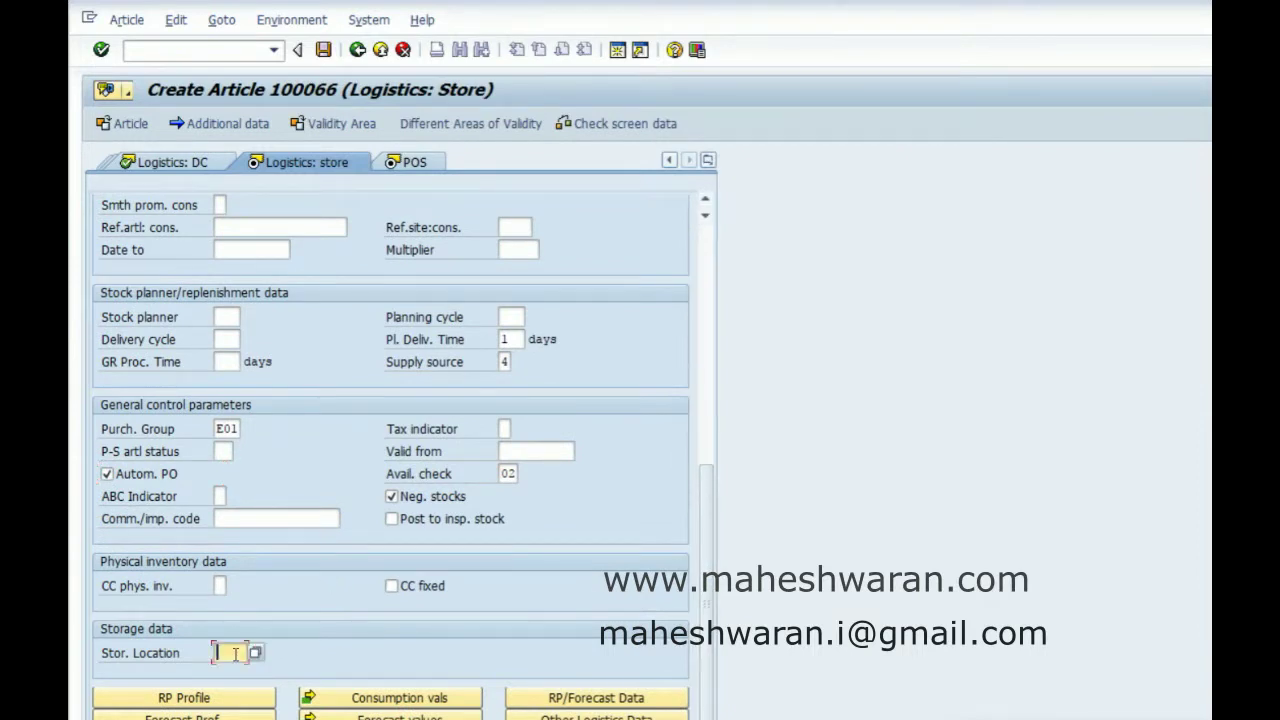
type("0001")
Save the new article 100066 Indian History Pack from the POS view.
left_click(412, 164)
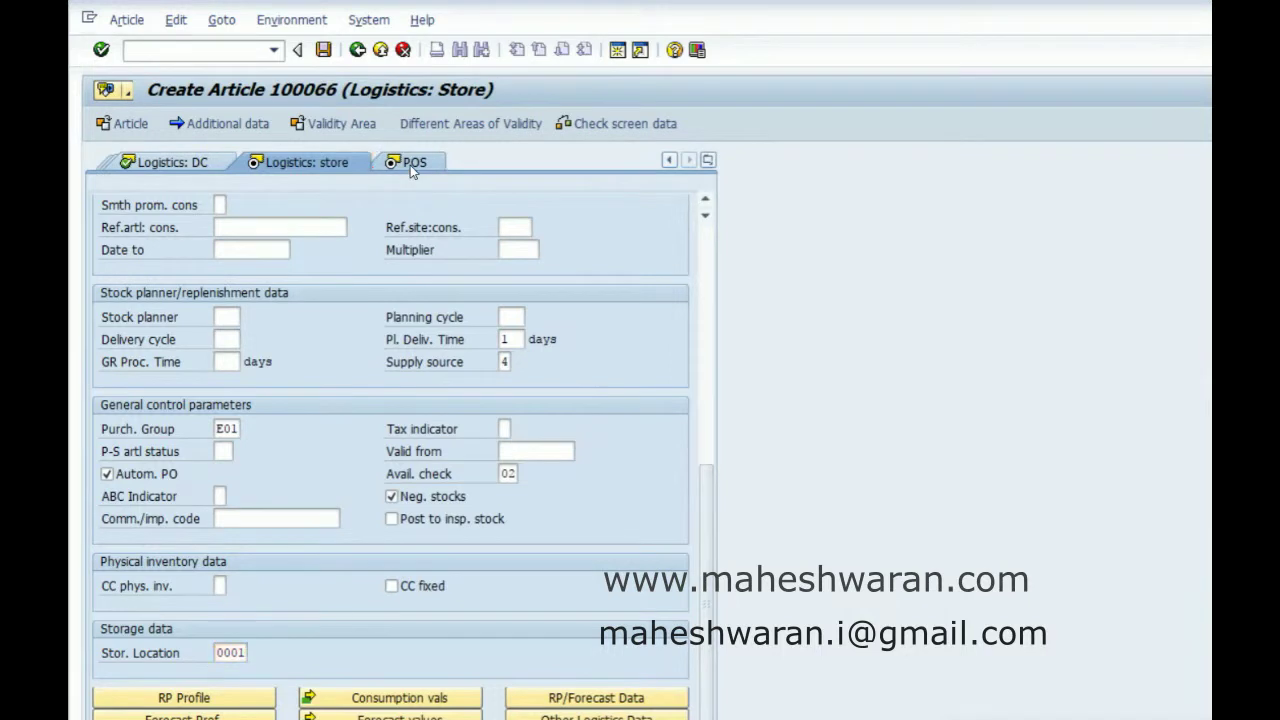
left_click(326, 52)
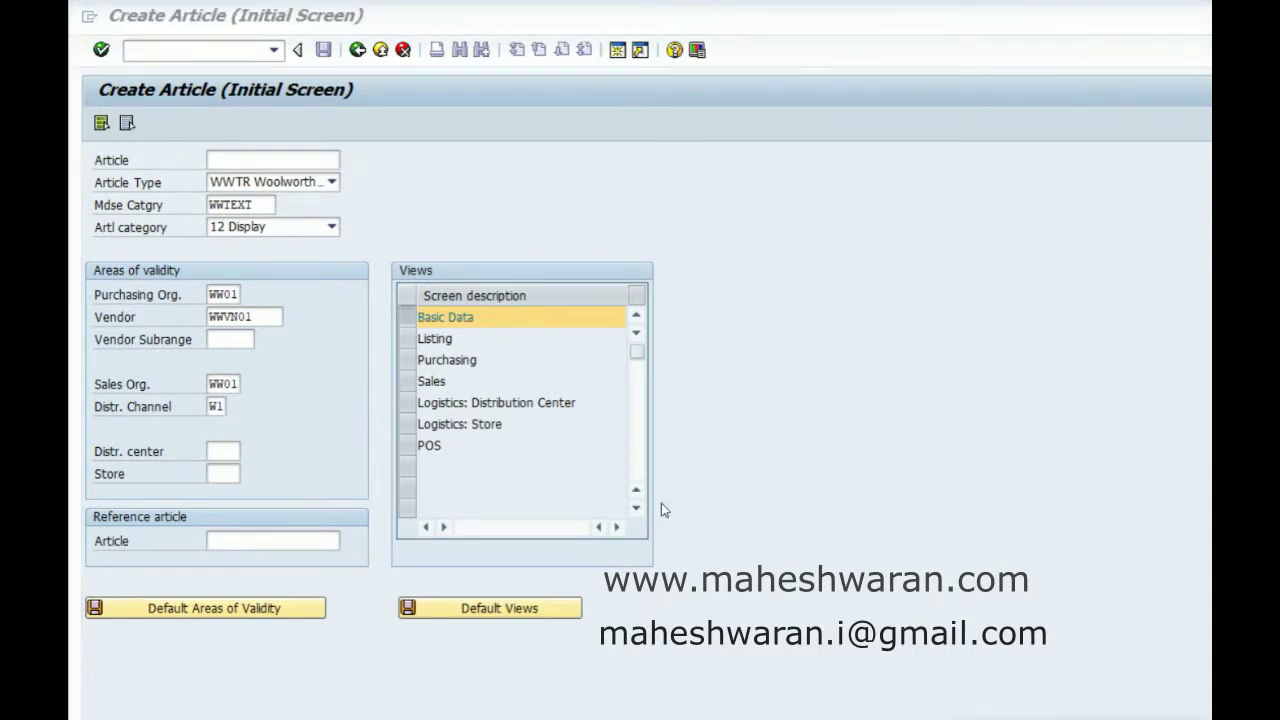
left_click(150, 53)
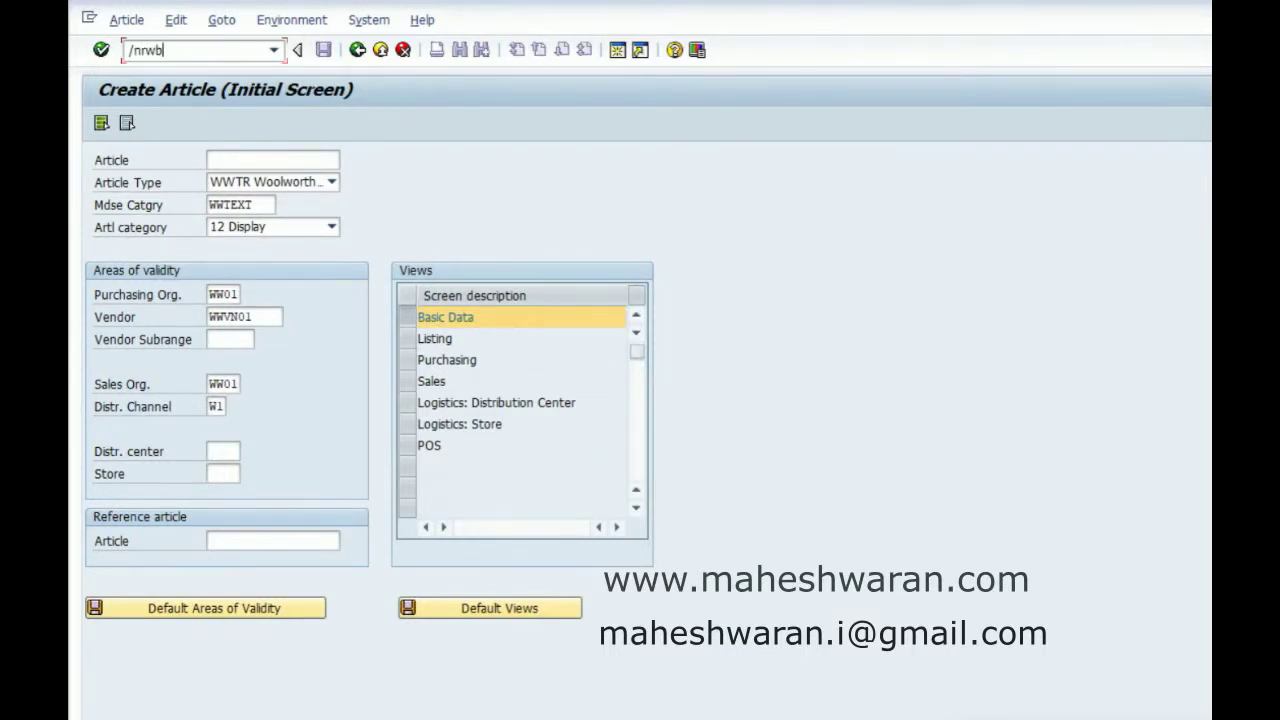
Open the stock overview and add article 100066 below the last entry in the Excel list.
key("Return")
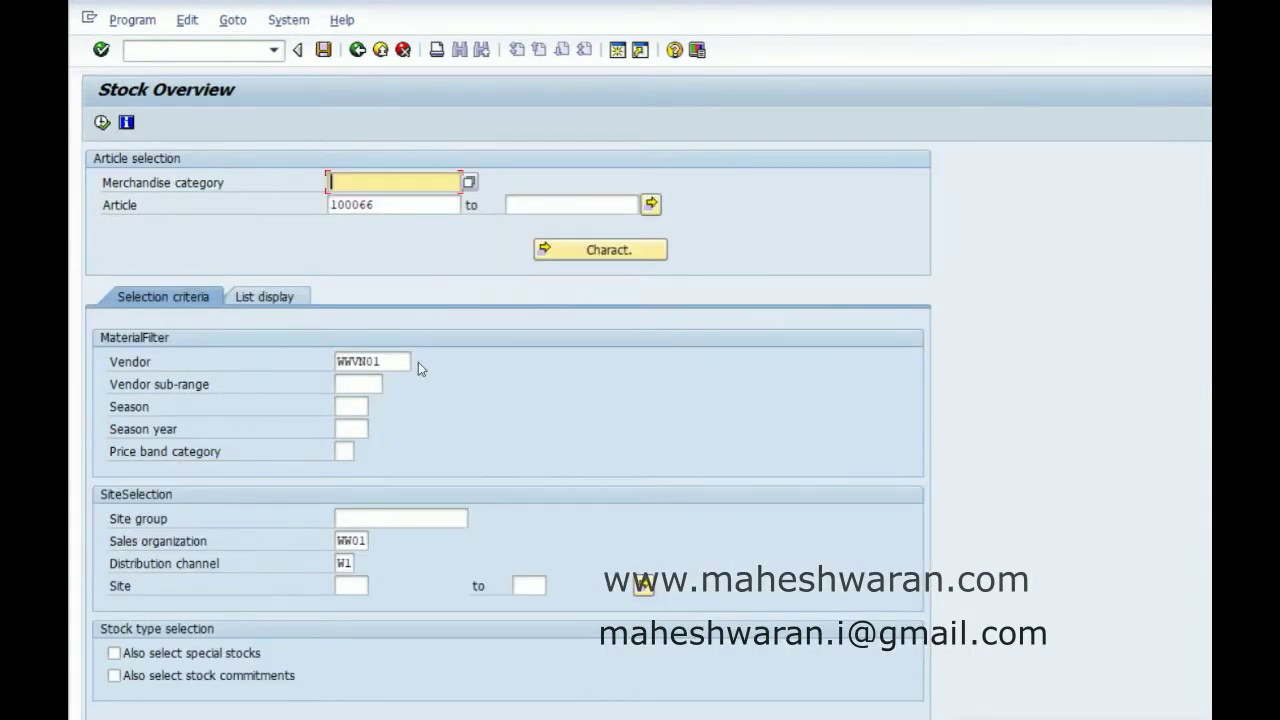
key("alt+Tab")
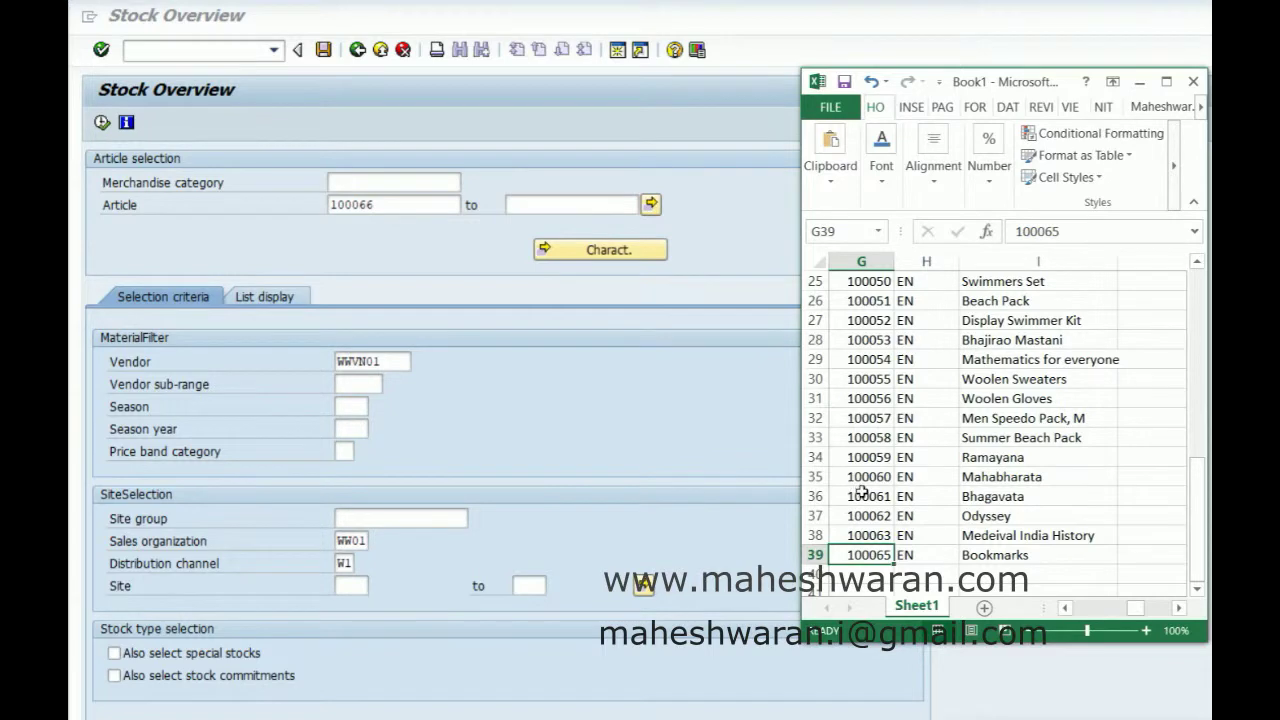
left_click(856, 574)
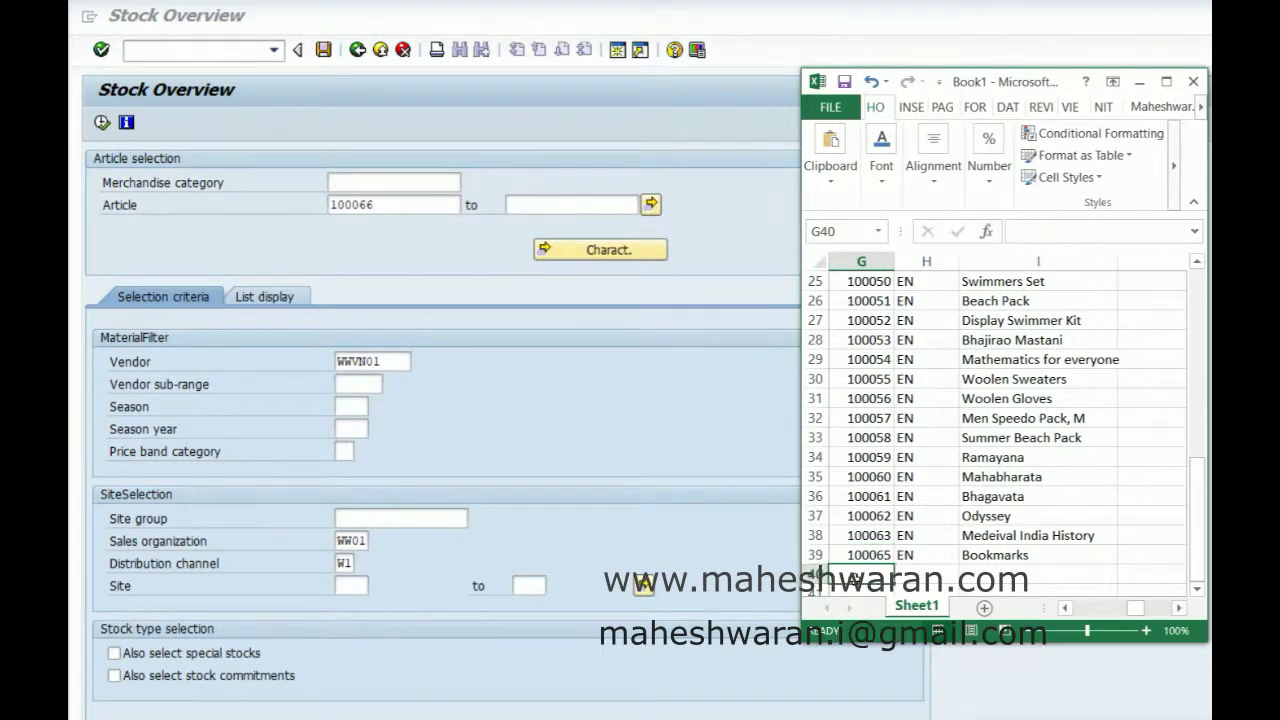
type("100066")
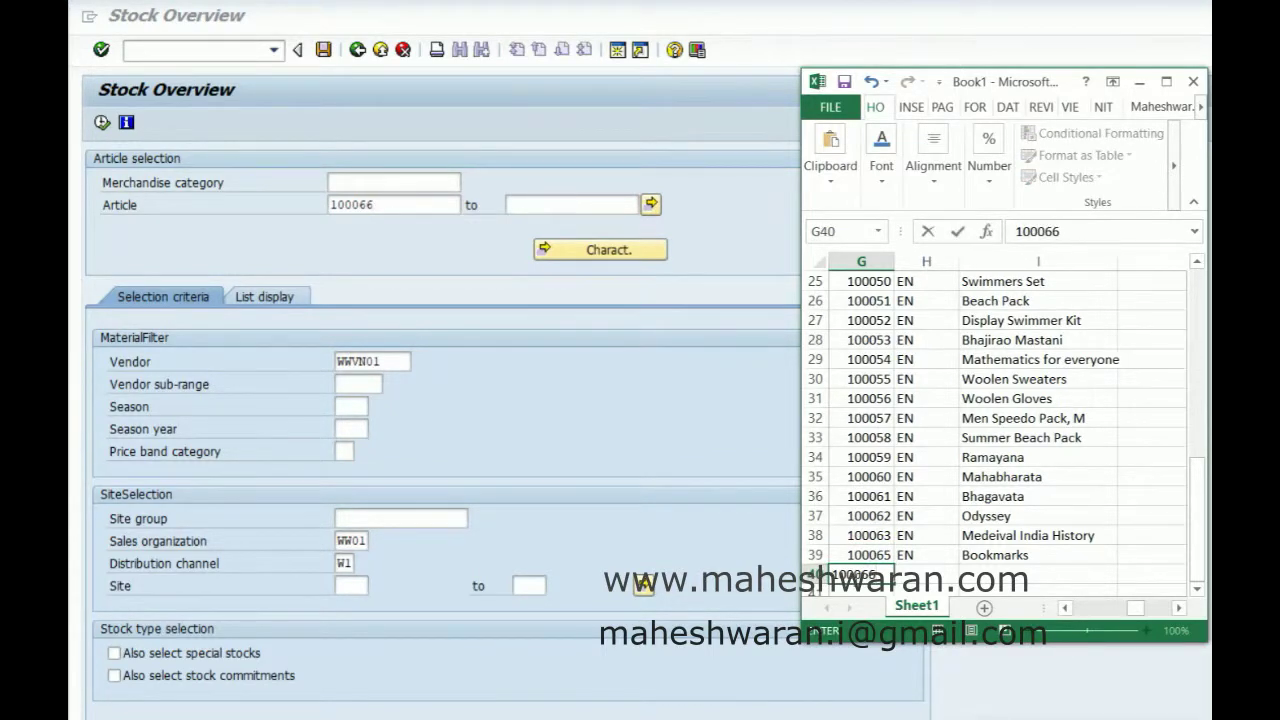
scroll(855, 578, "down", 1)
key("ctrl+Return")
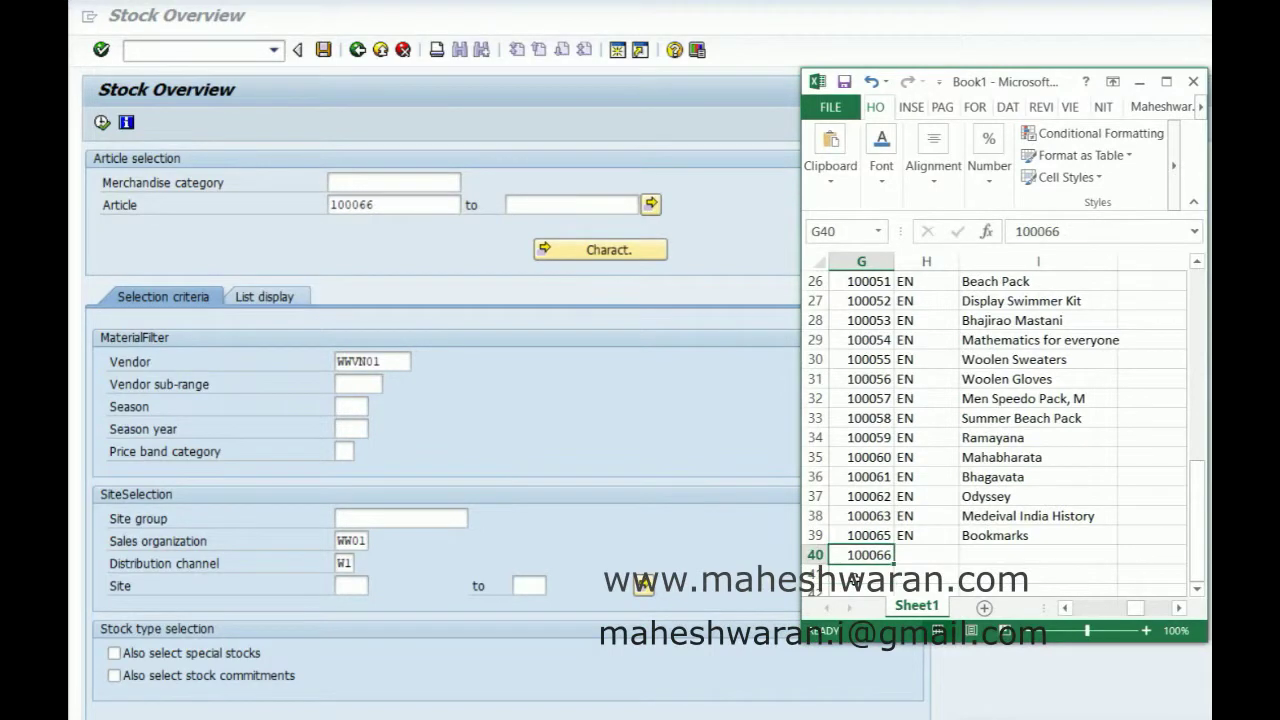
Copy article numbers 100059 to 100066 from the Excel list.
left_click_drag(856, 555, 866, 437)
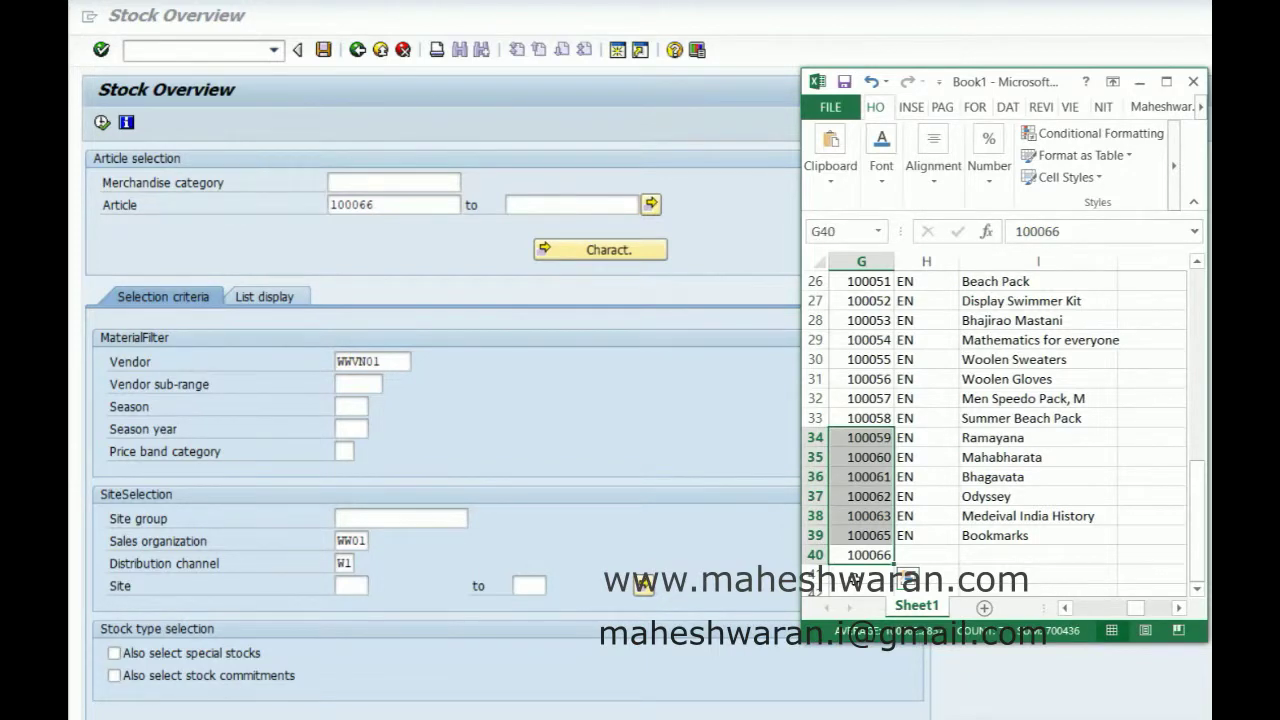
key("ctrl+c")
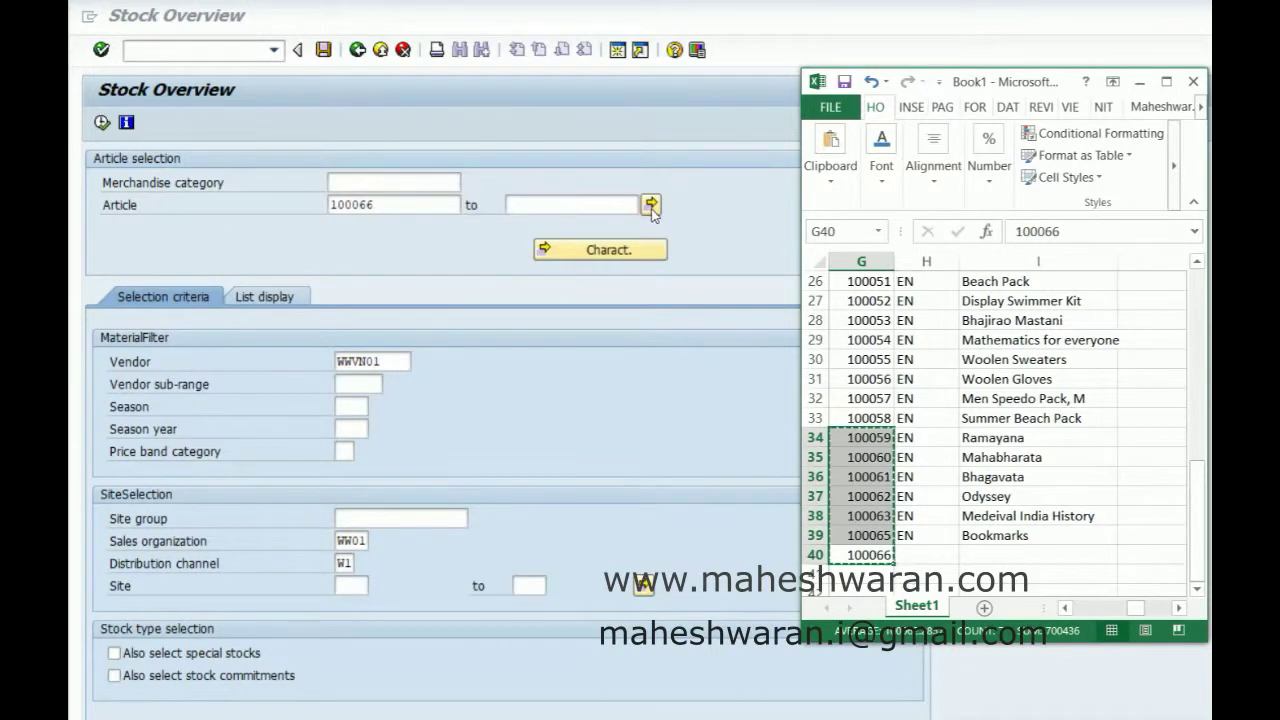
left_click(651, 205)
Load articles 100059 to 100066 from the clipboard into the article multiple selection.
left_click(651, 205)
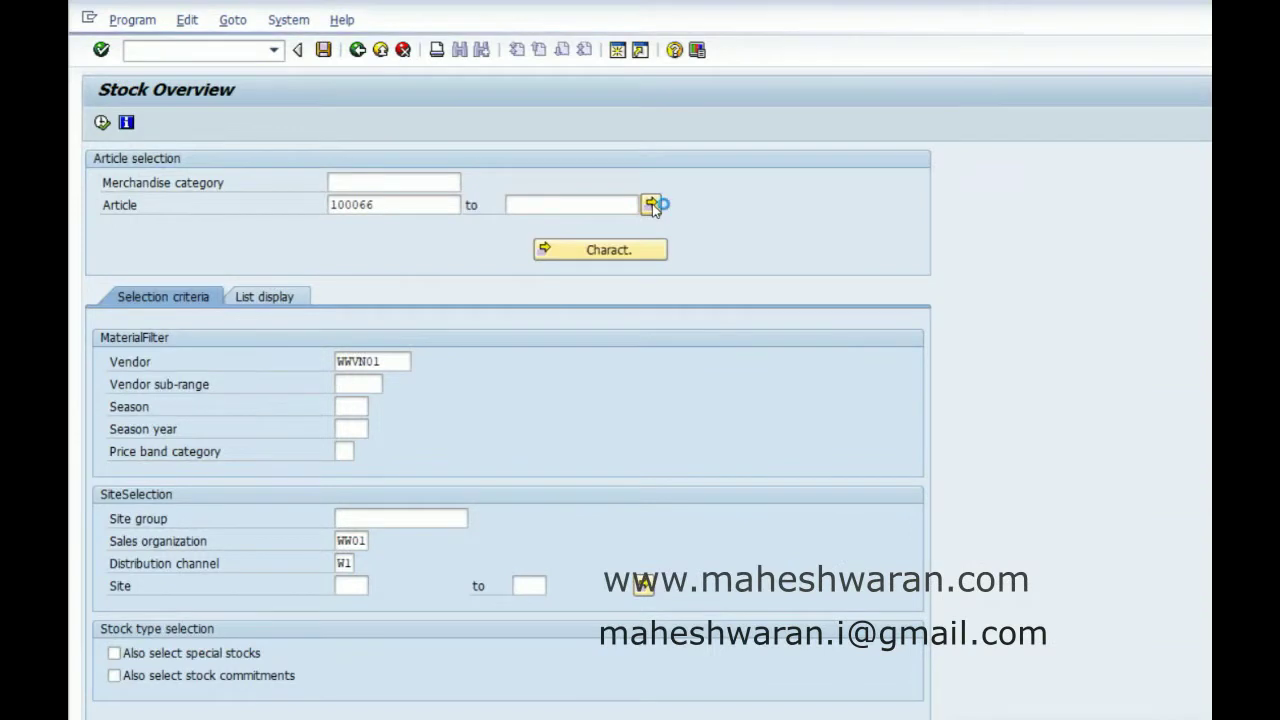
left_click(239, 292)
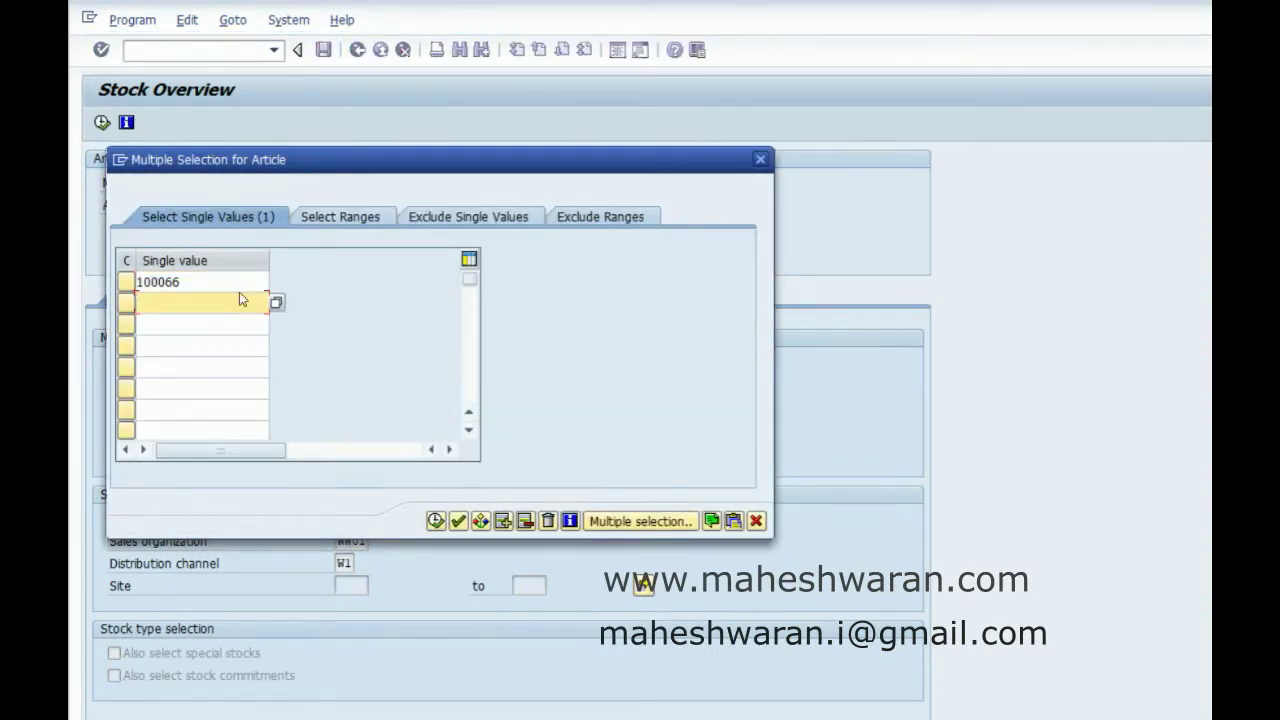
left_click(240, 277)
key("BackSpace")
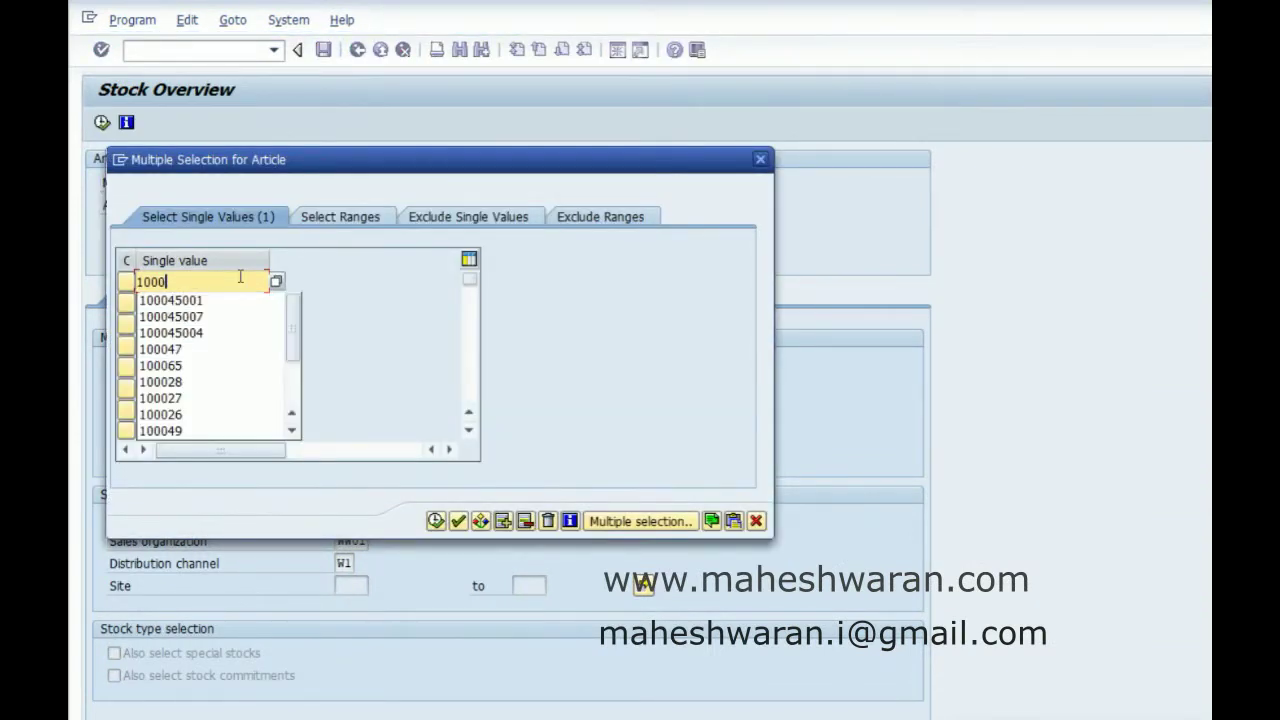
type("53")
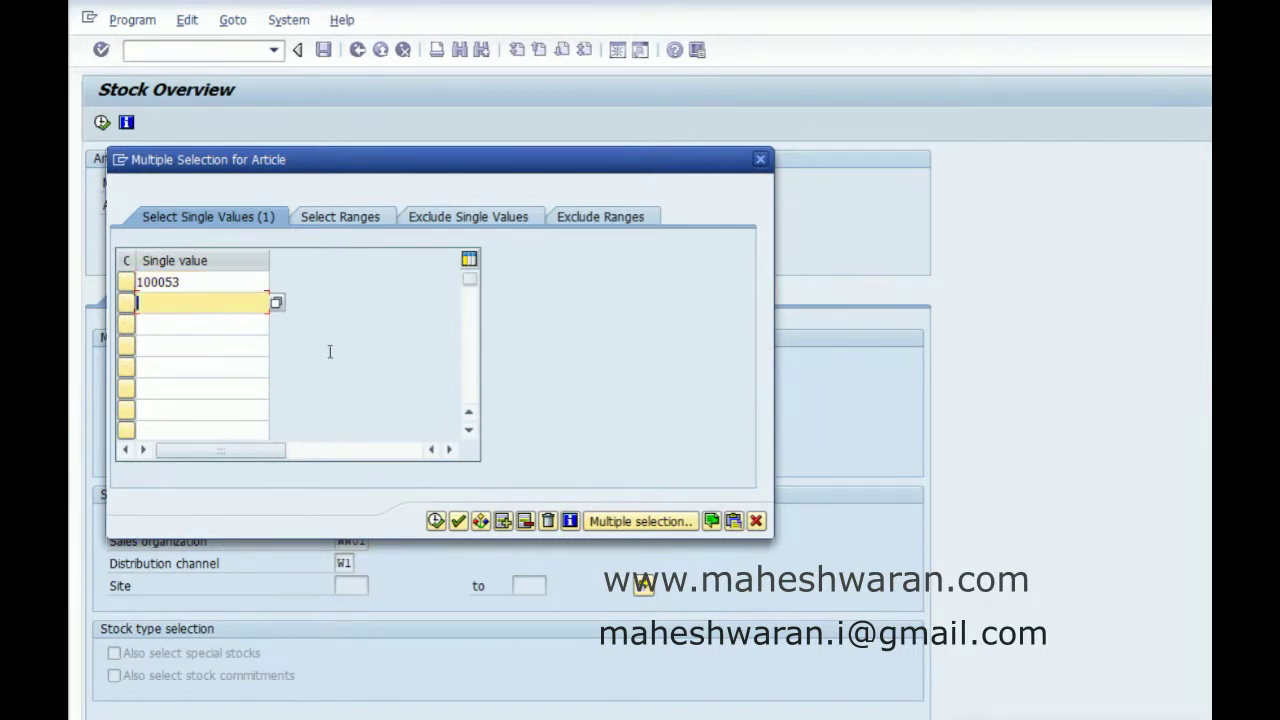
left_click(733, 521)
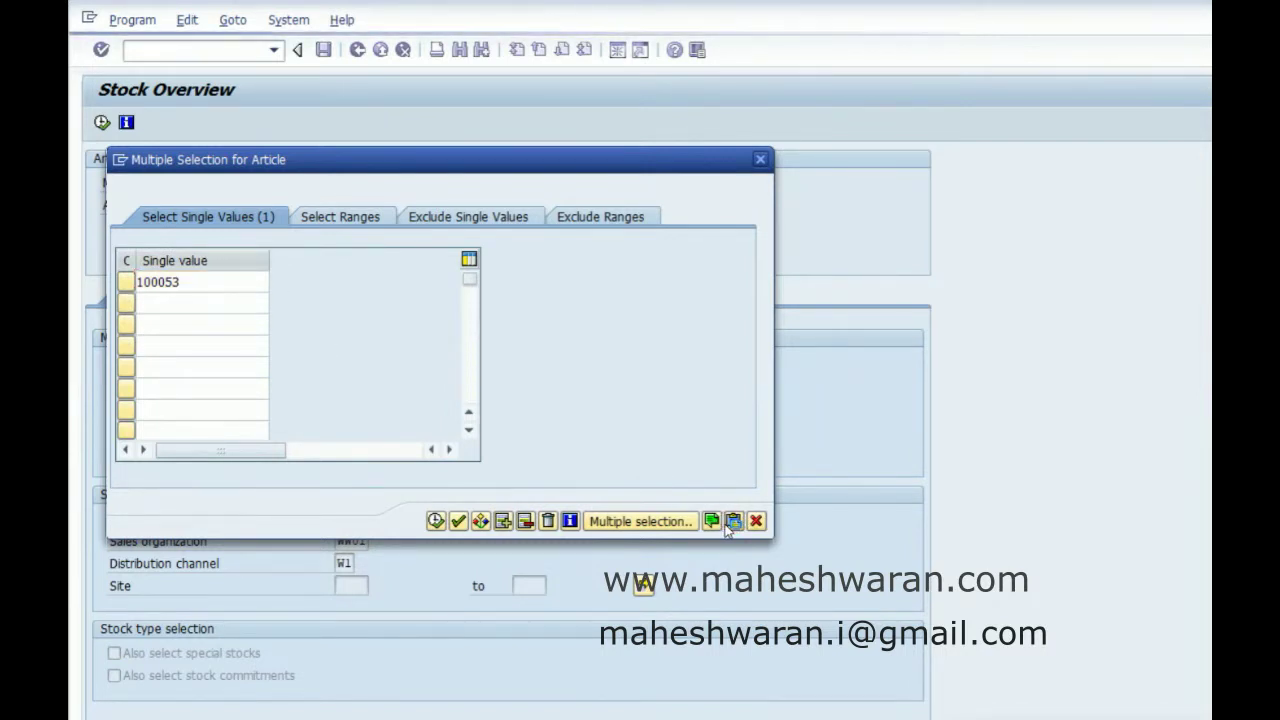
left_click(436, 521)
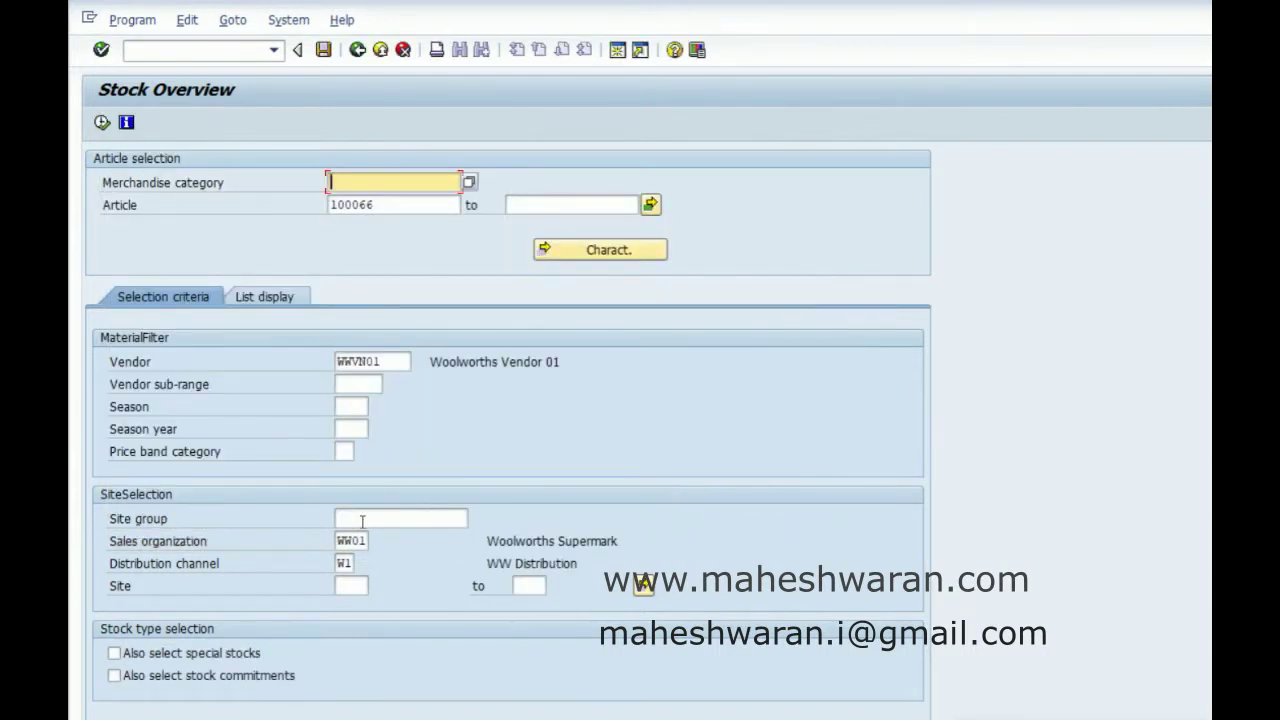
Clear sales organization and distribution channel, set site W001, and run the stock overview.
left_click(338, 540)
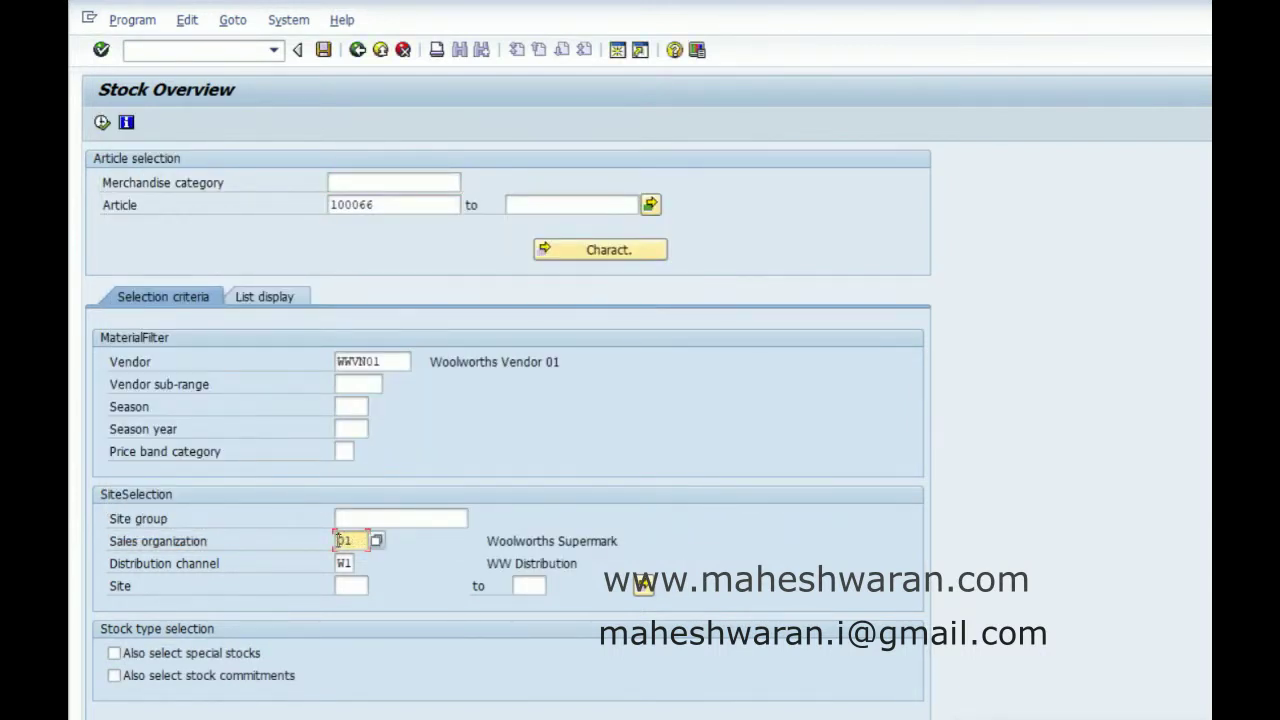
key("Tab")
key("Delete")
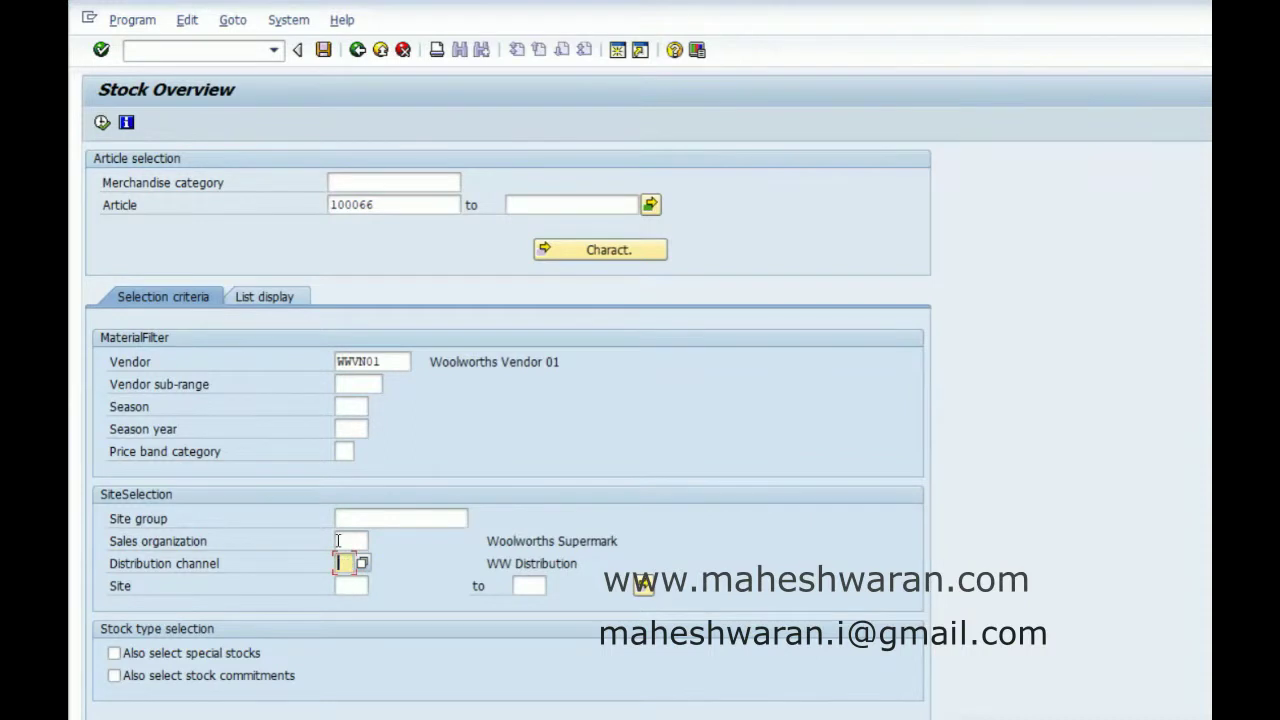
key("Tab")
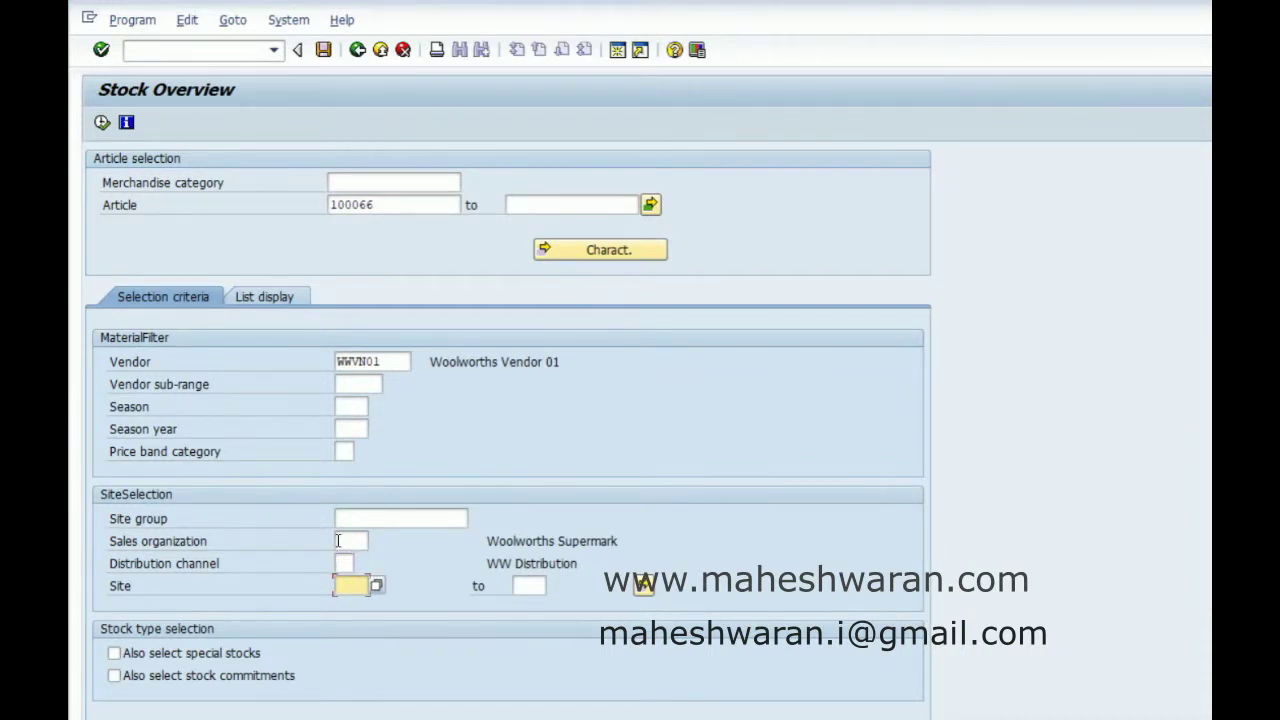
type("W00")
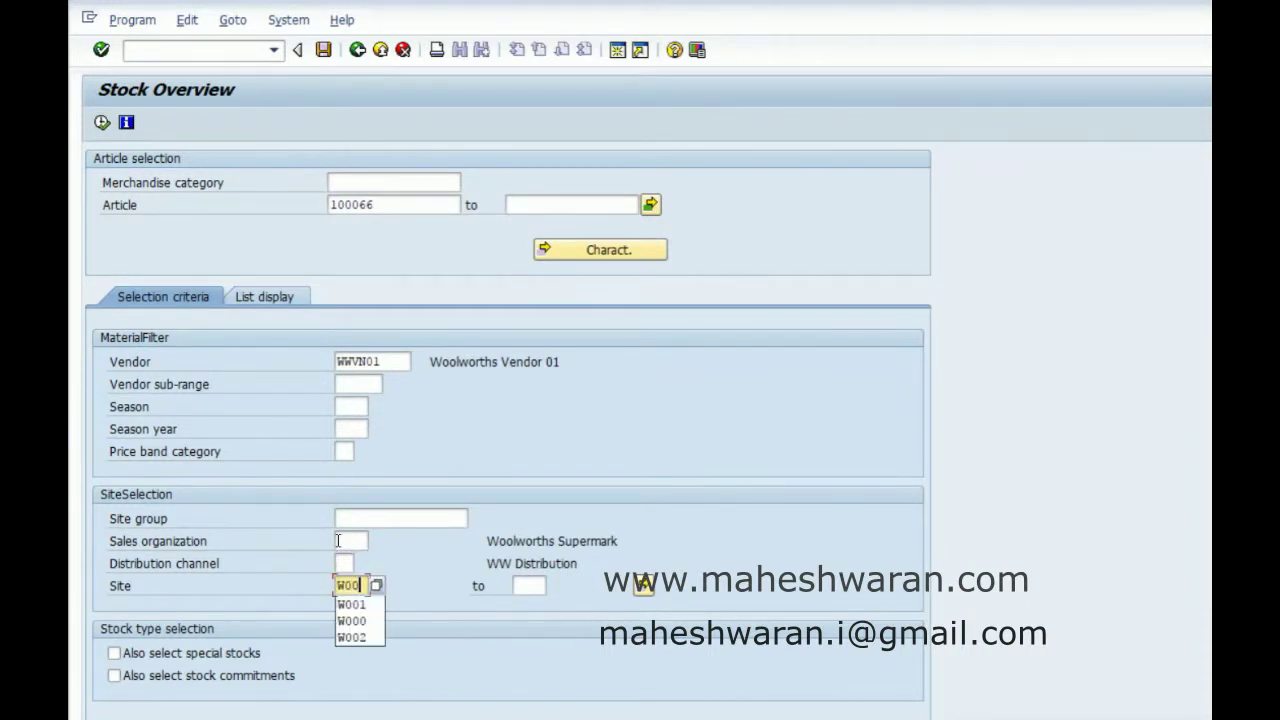
key("Down")
key("Return")
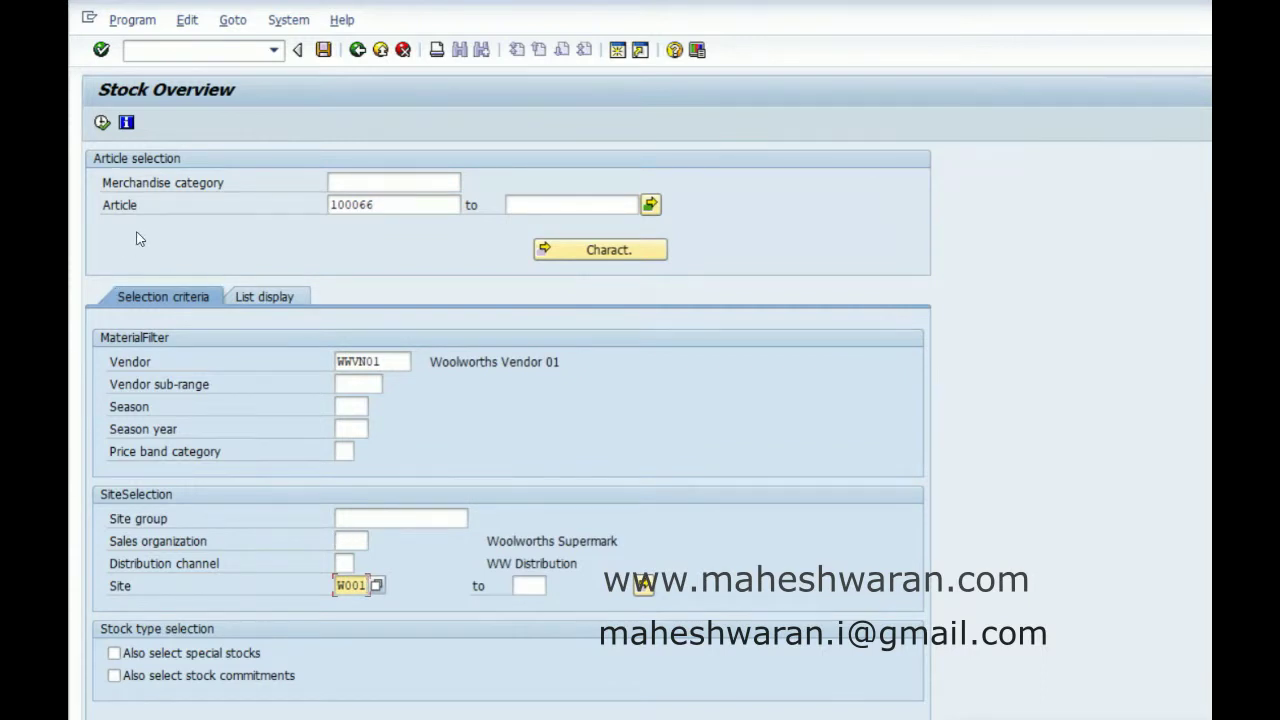
left_click(102, 123)
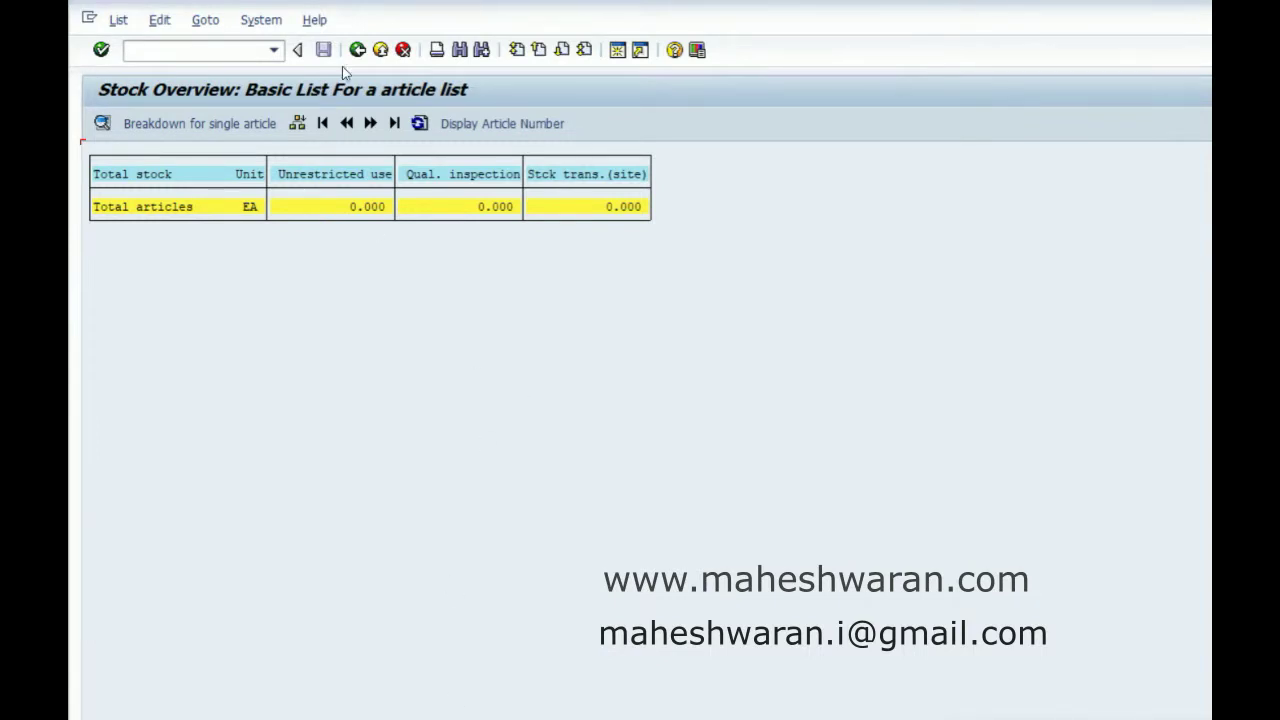
Start a movement type 501 goods receipt without PO (/omb1) into storage location 0006.
left_click(251, 47)
type("/omb1c")
key("Return")
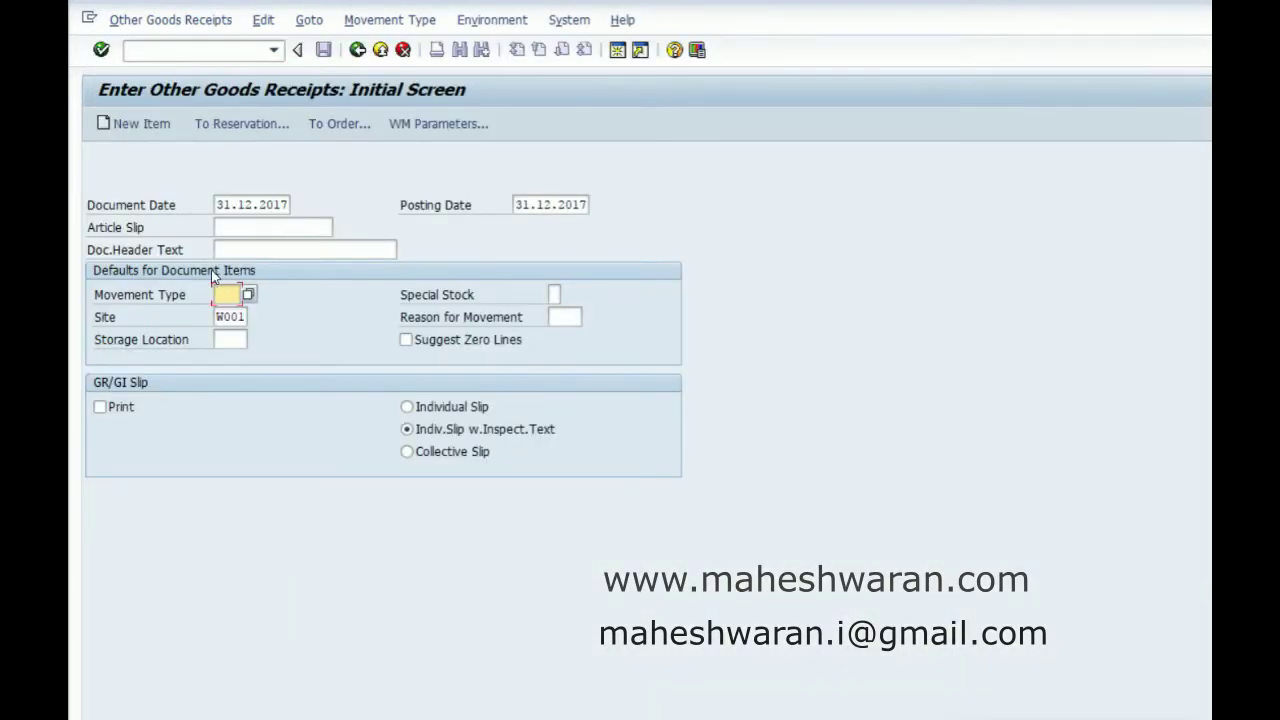
type("501")
key("Tab")
key("Tab")
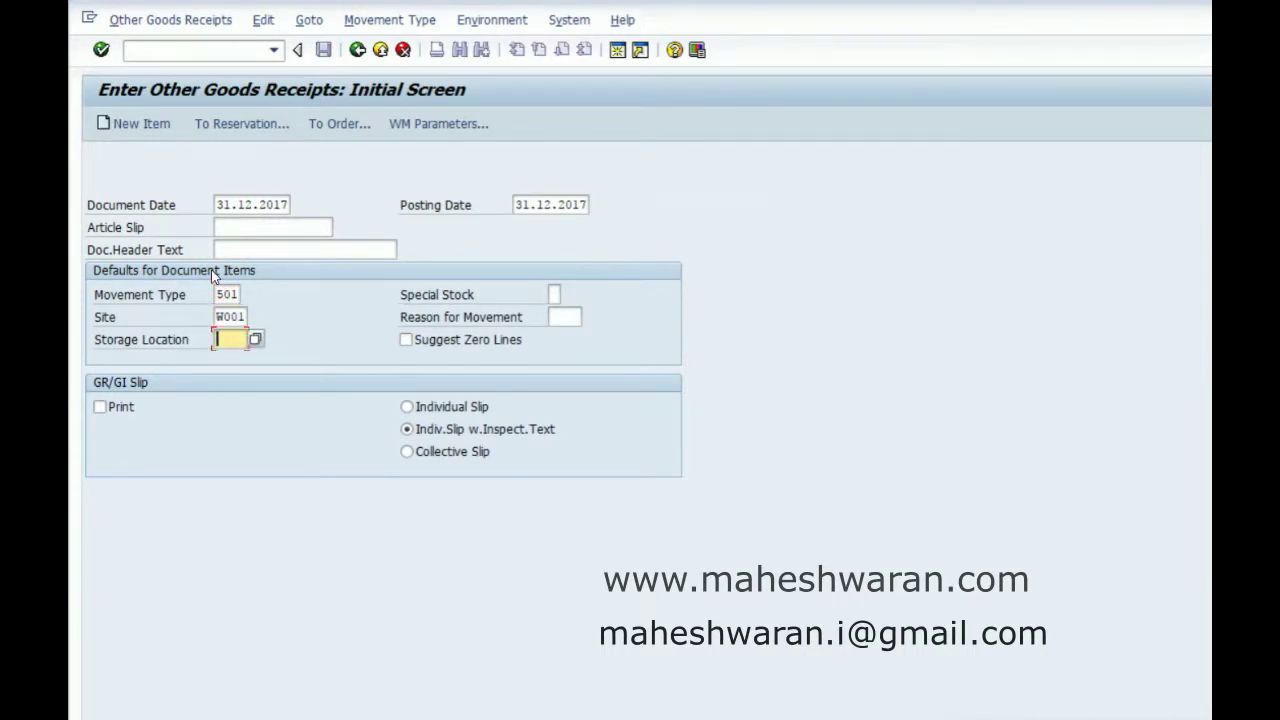
type("0006")
key("Return")
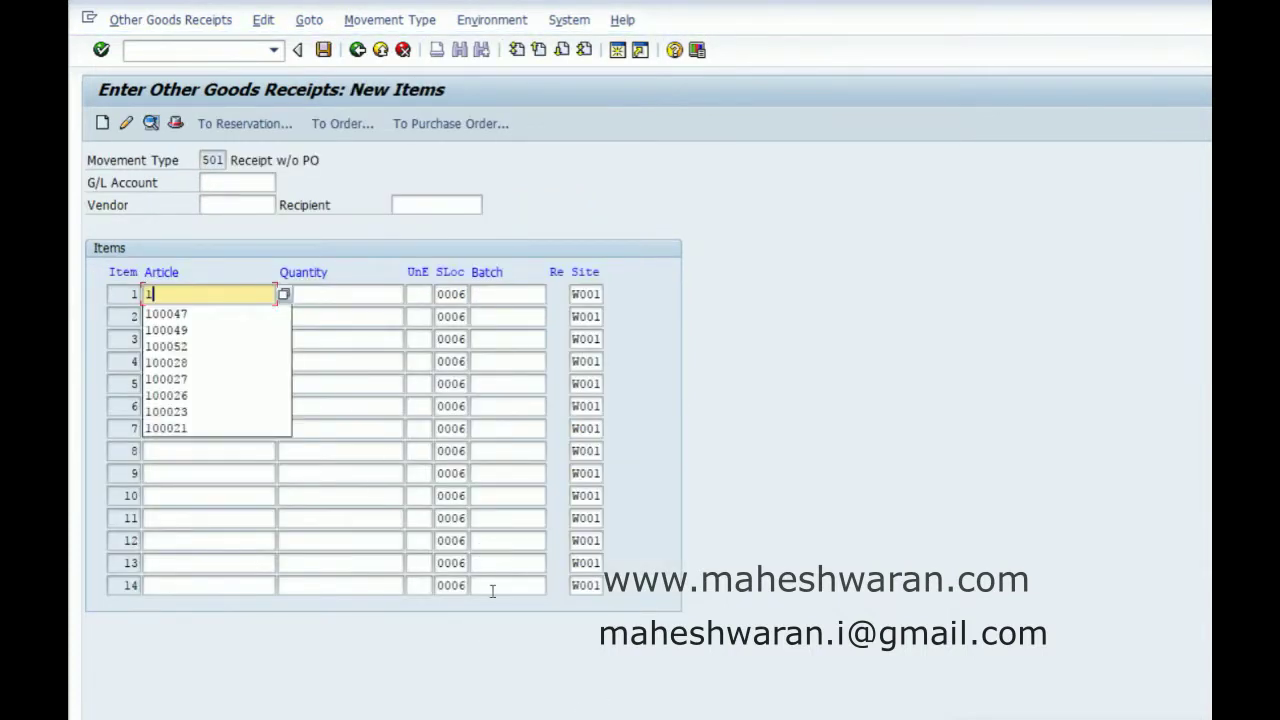
Receive 100 units of article 100066 and post the goods receipt.
type("100056")
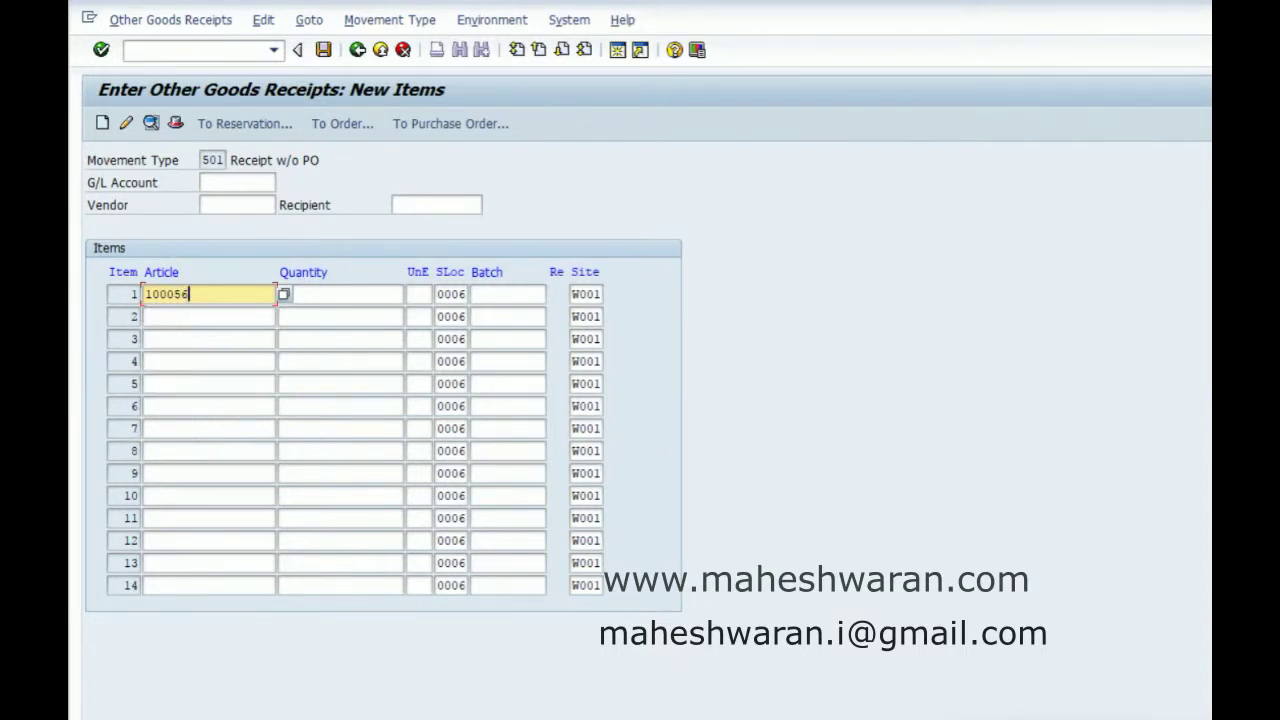
key("alt+Tab")
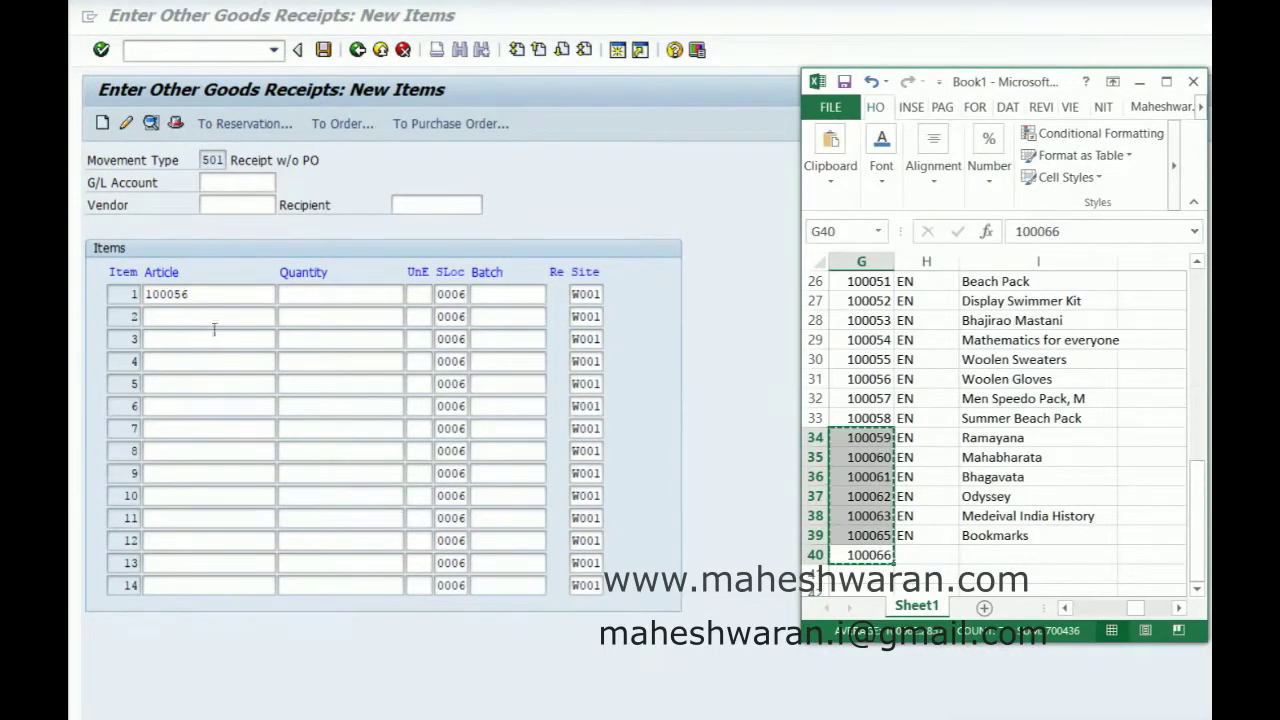
left_click(179, 295)
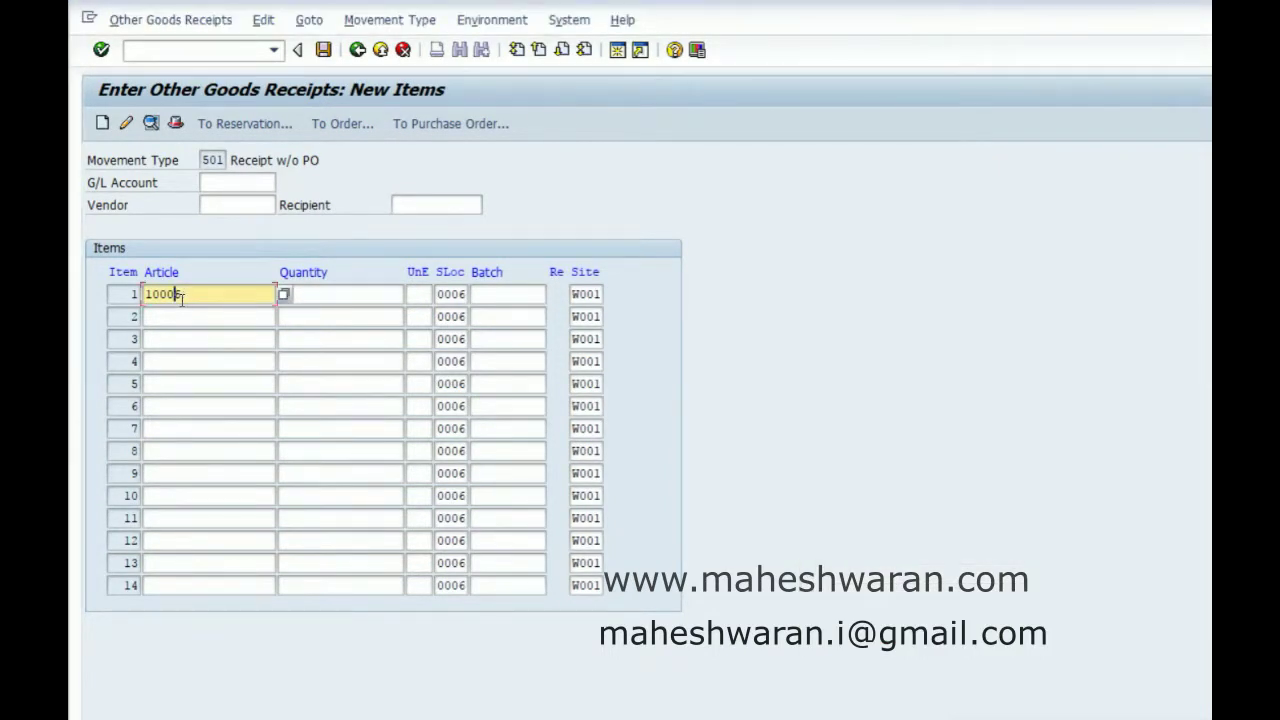
key("Tab")
type("1")
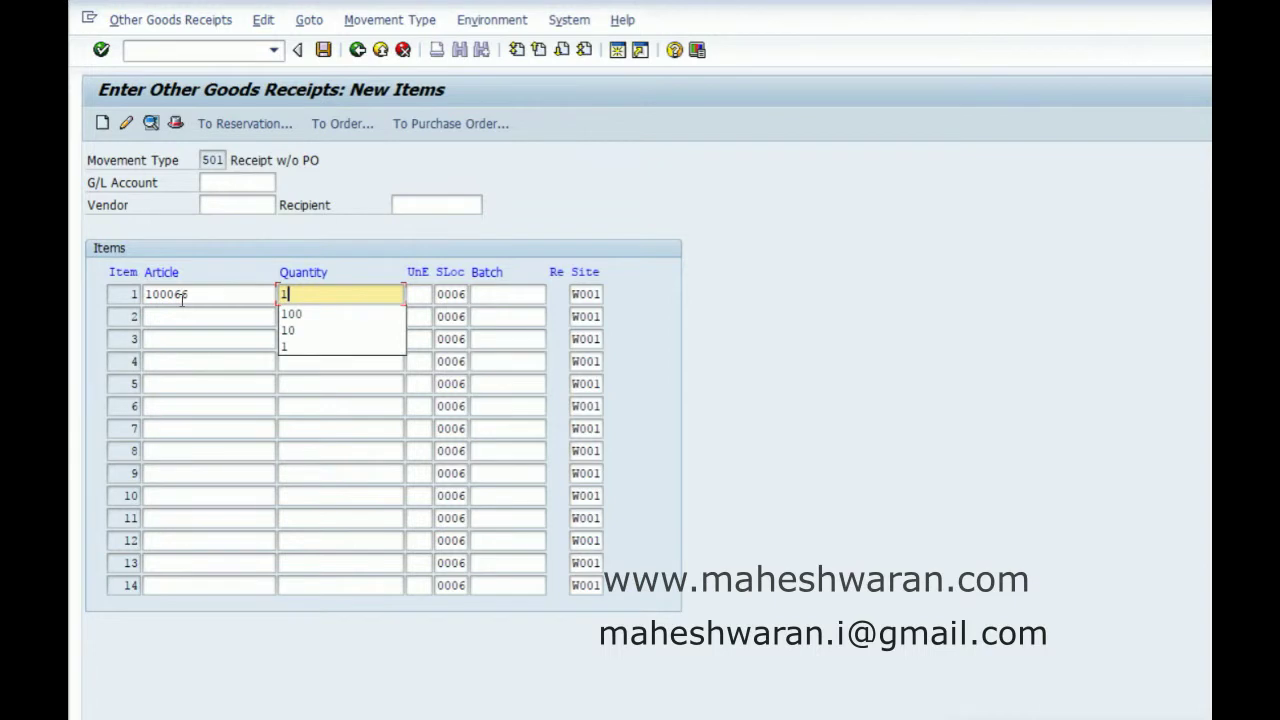
type("00")
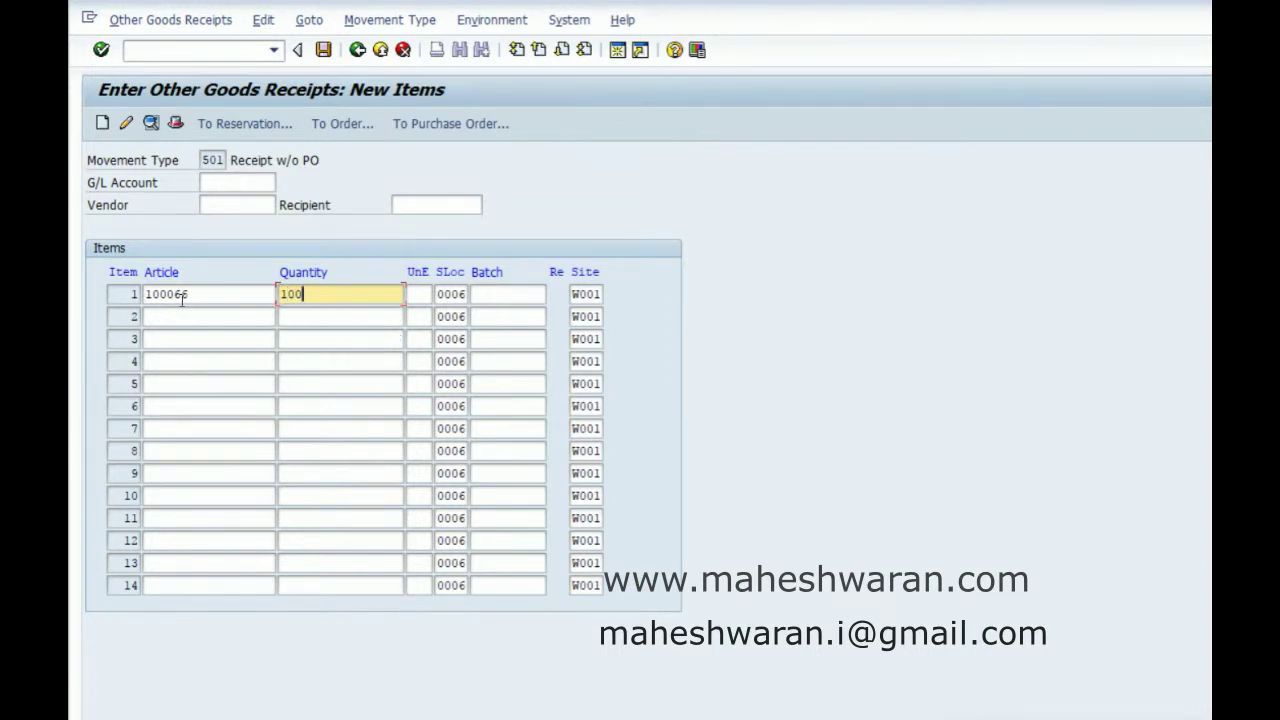
key("Return")
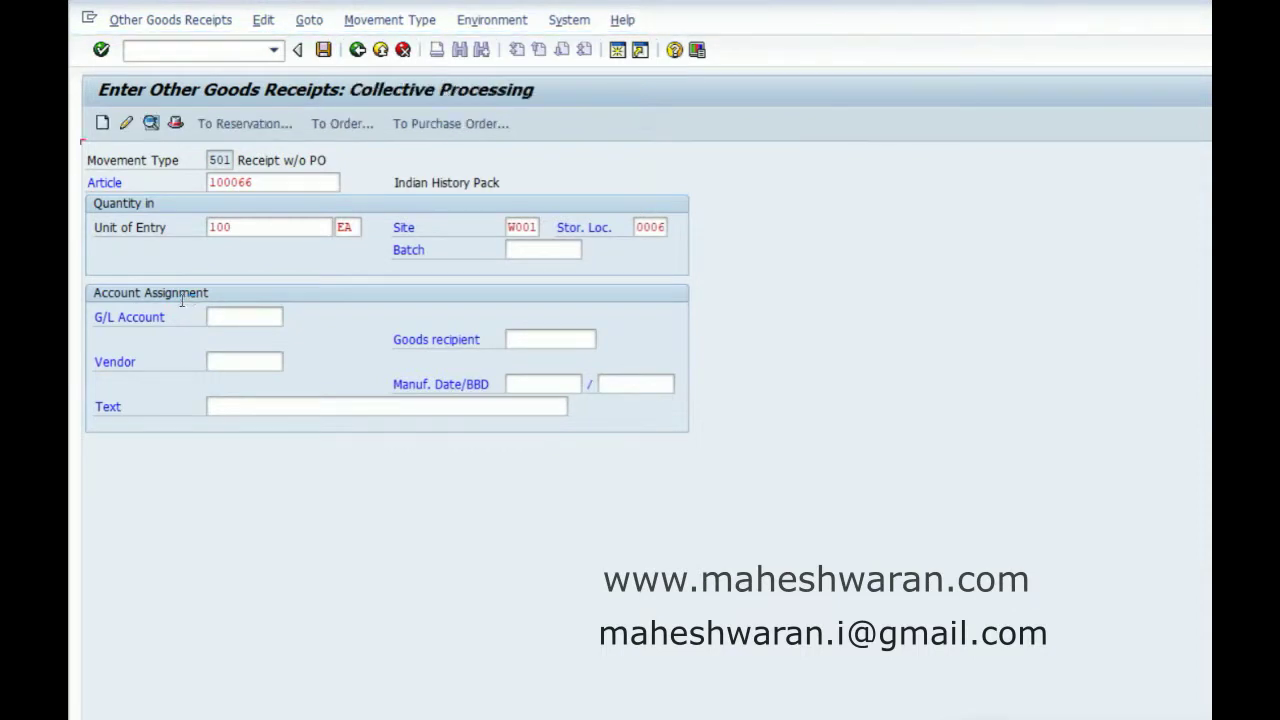
left_click(324, 49)
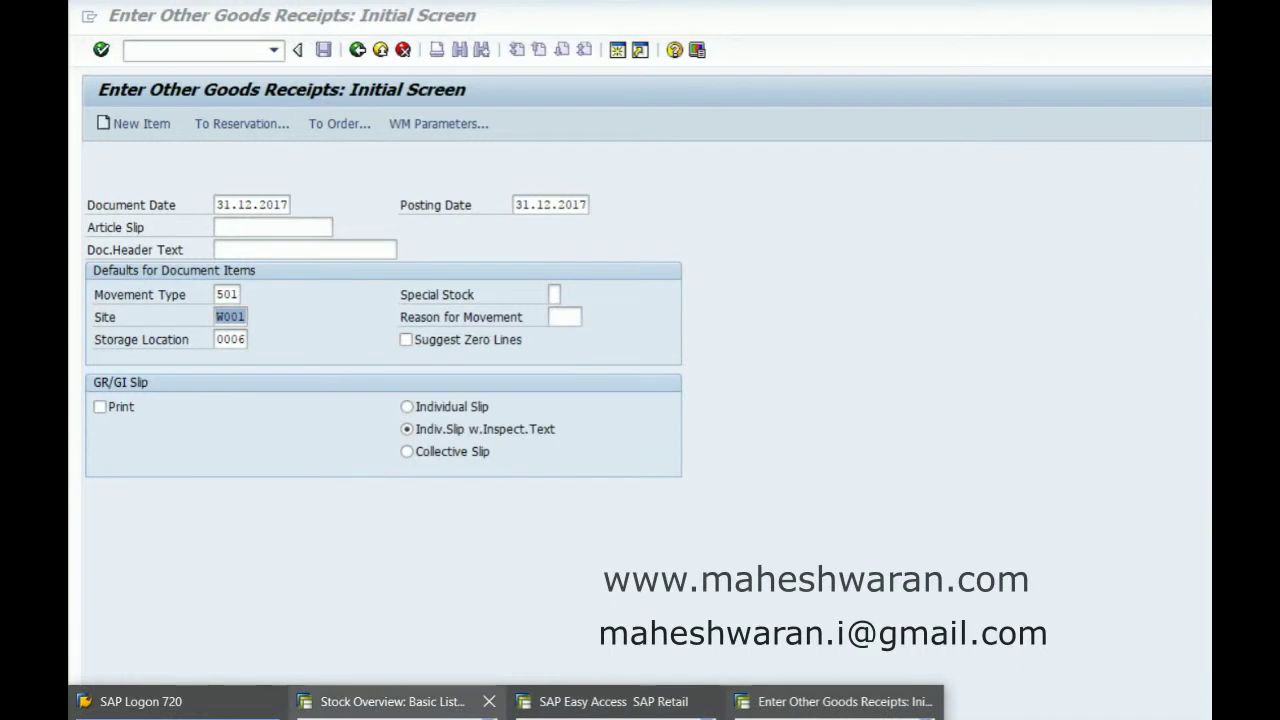
left_click(395, 702)
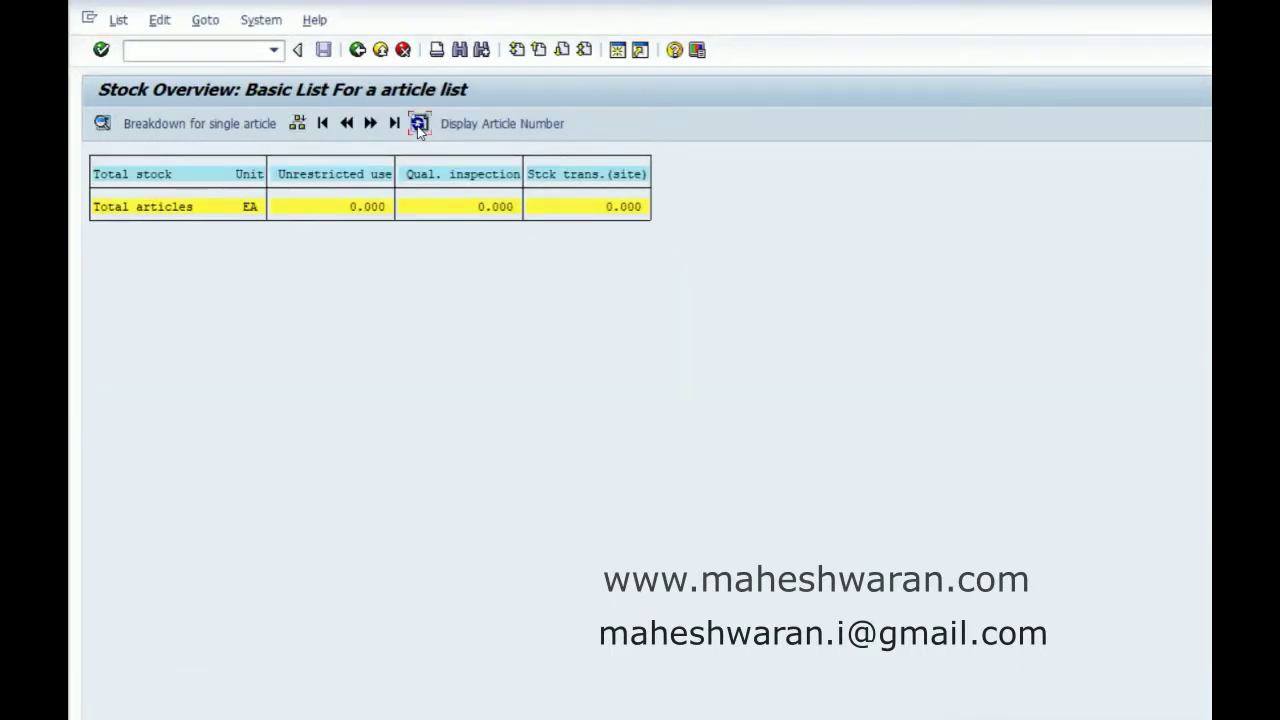
Refresh the stock overview to show 100.000 EA unrestricted-use stock for Indian History Pack.
left_click(419, 124)
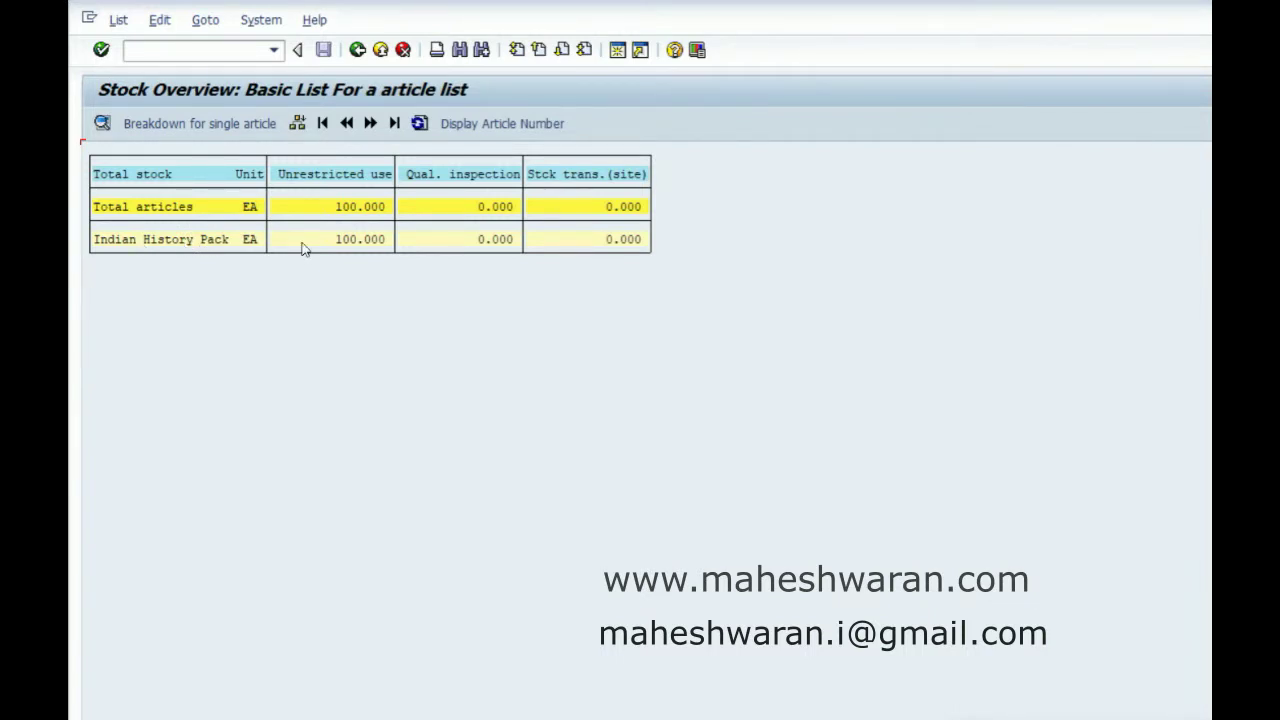
Rerun the stock overview of article 100066 with site W100.
left_click(357, 54)
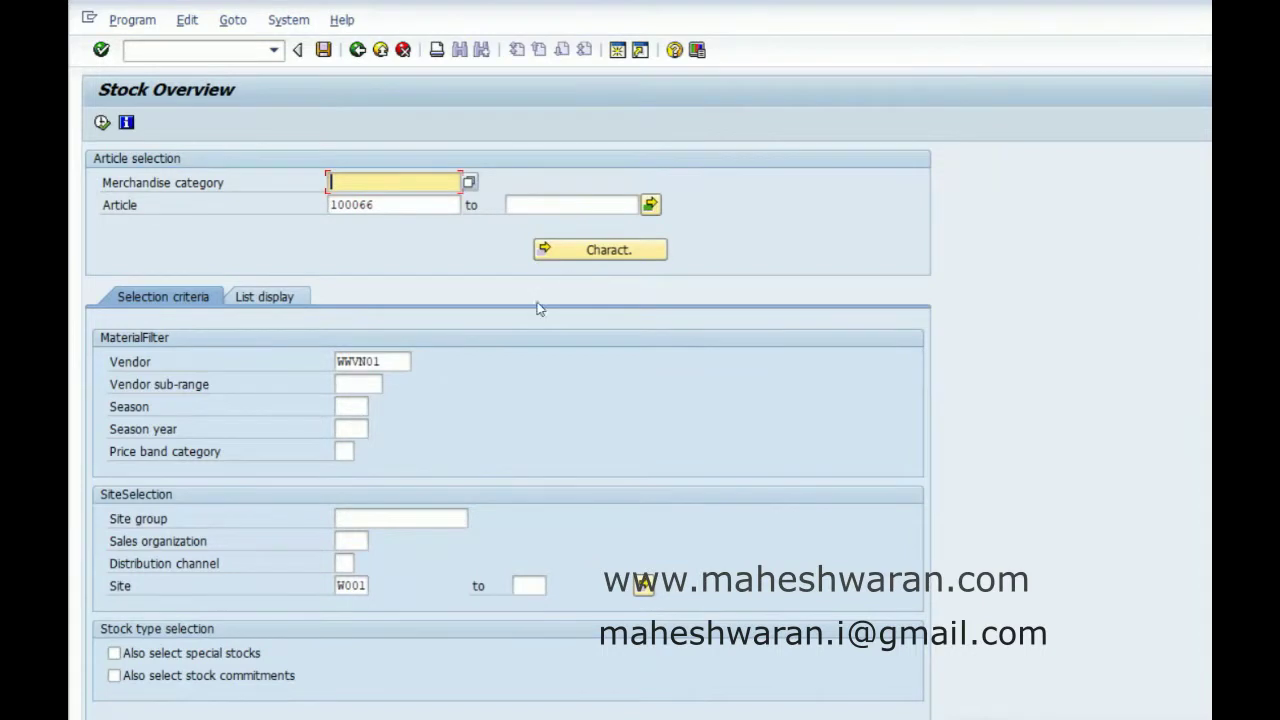
left_click(344, 586)
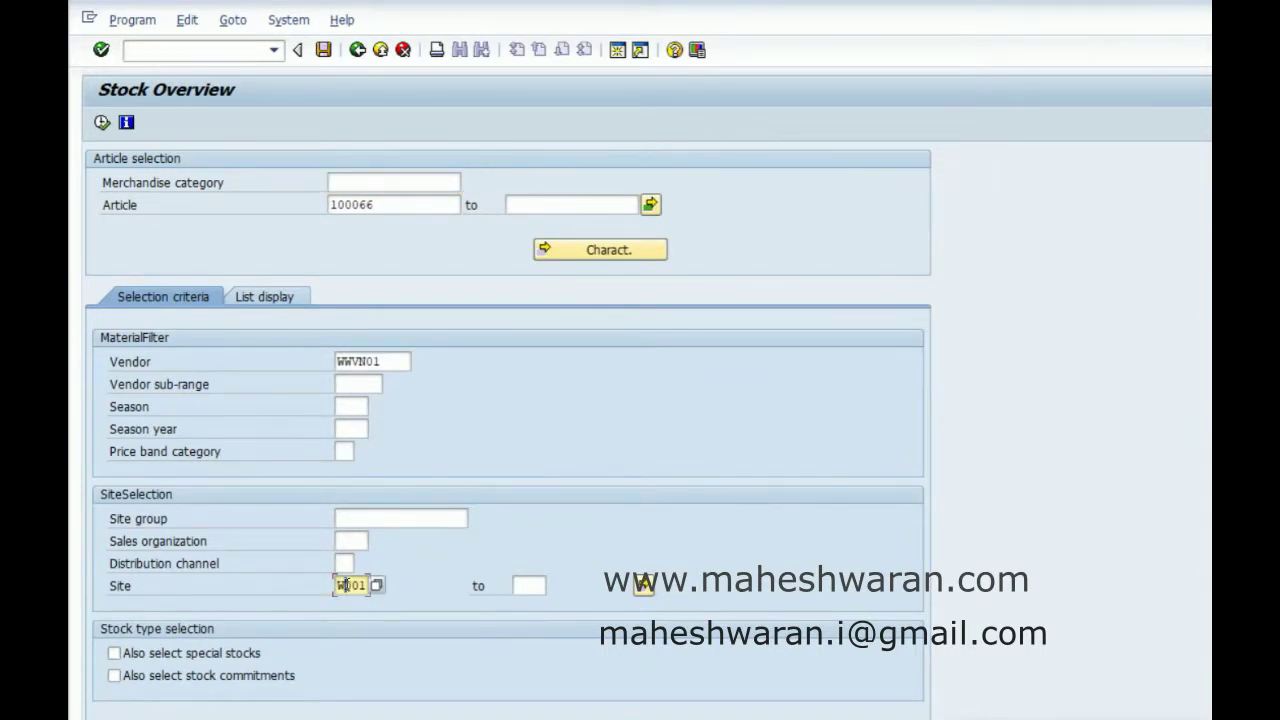
key("Delete")
key("Delete")
key("Delete")
type("100")
left_click(103, 124)
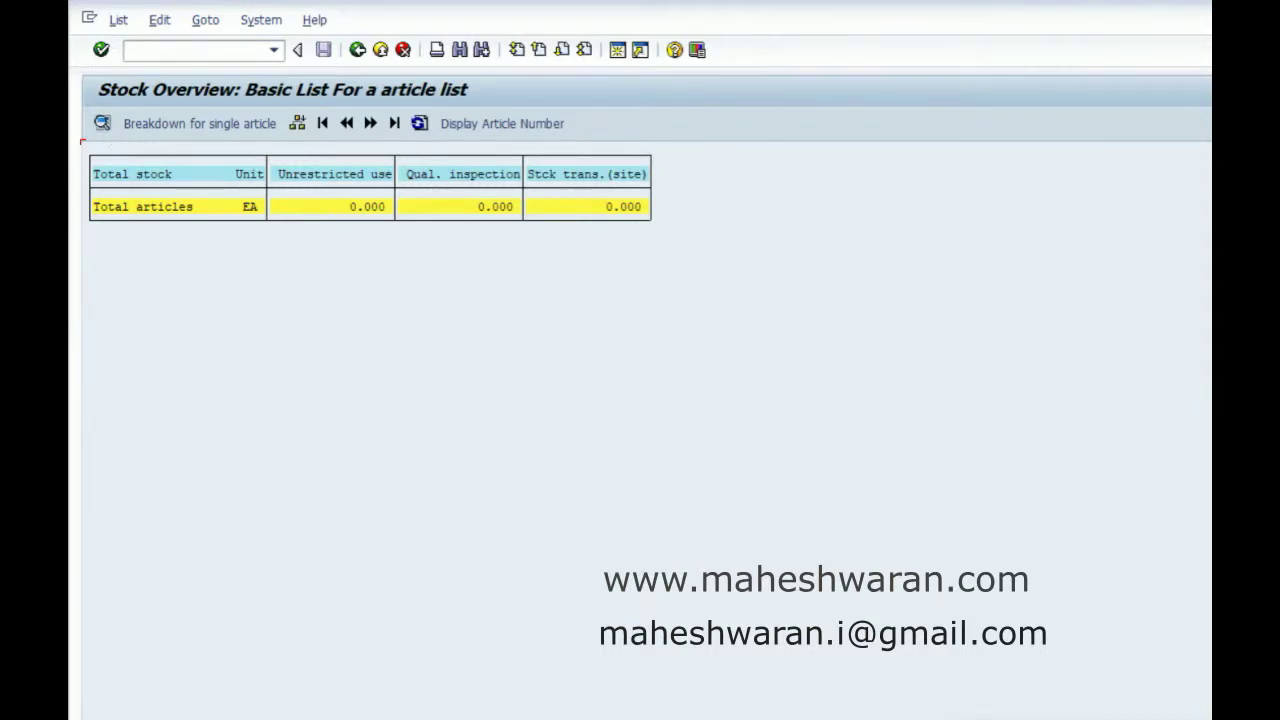
Return to the Enter Other Goods Receipts window.
key("alt+Tab")
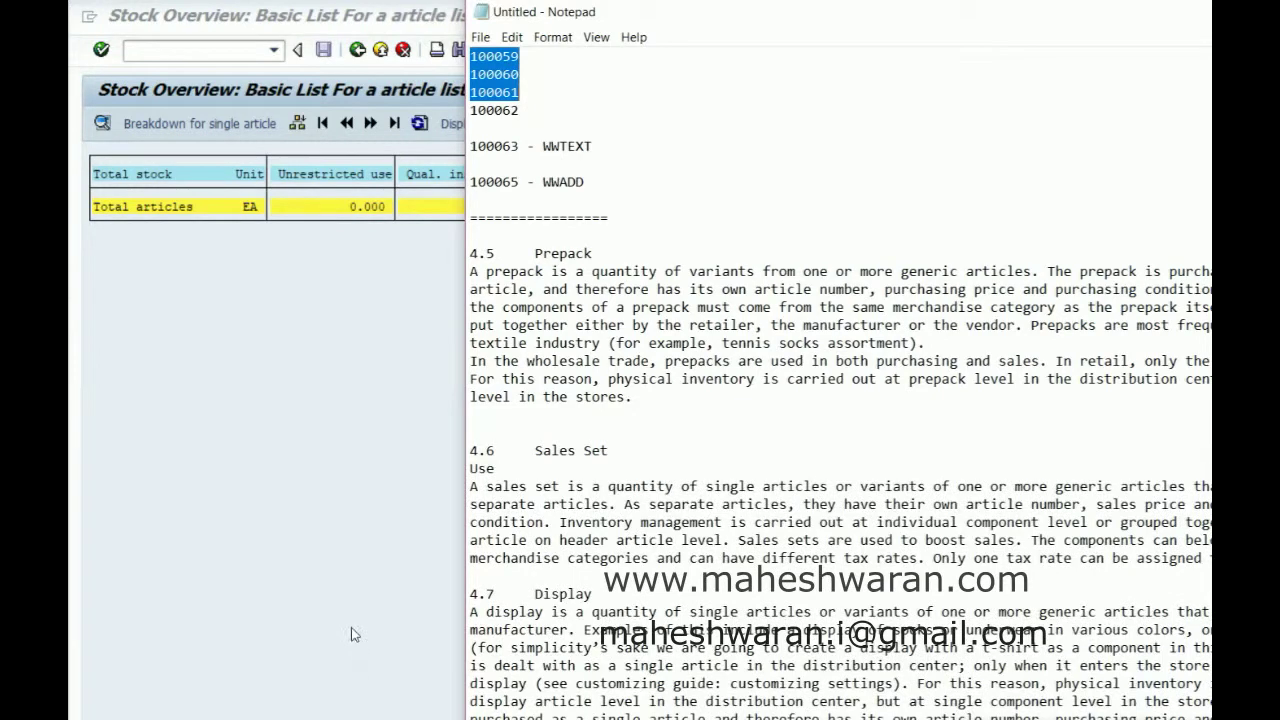
left_click(355, 635)
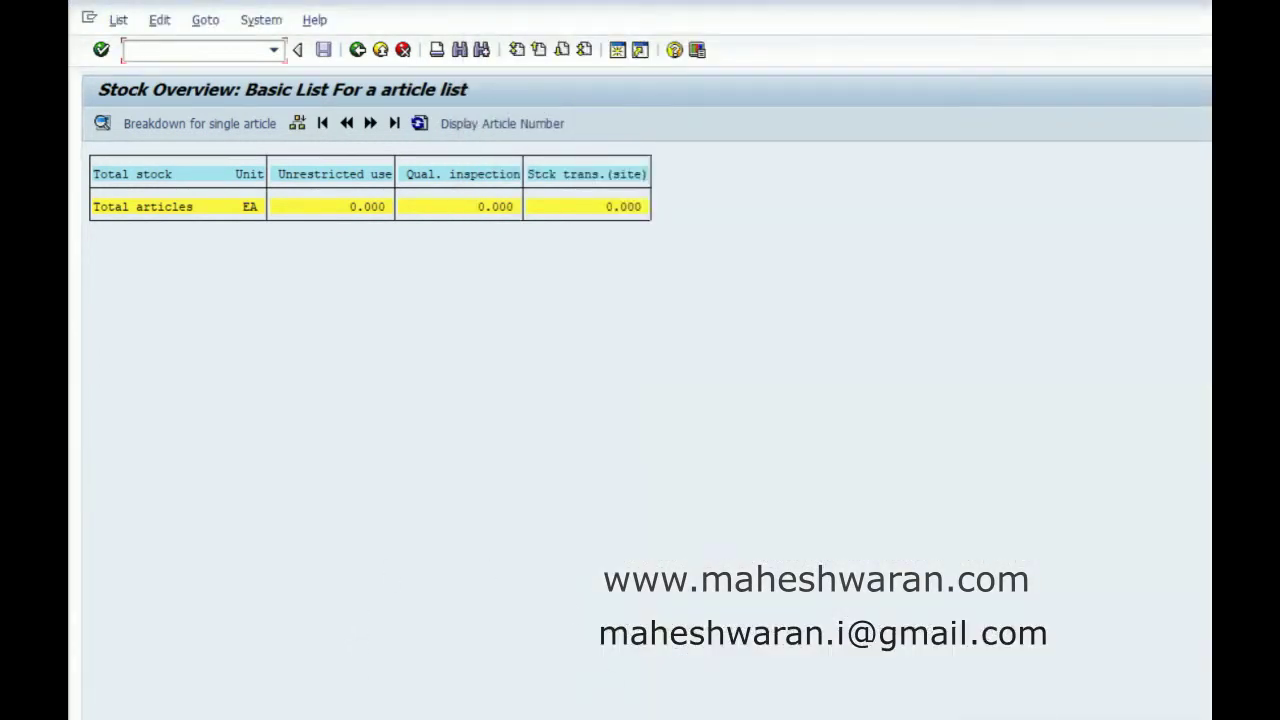
left_click(600, 701)
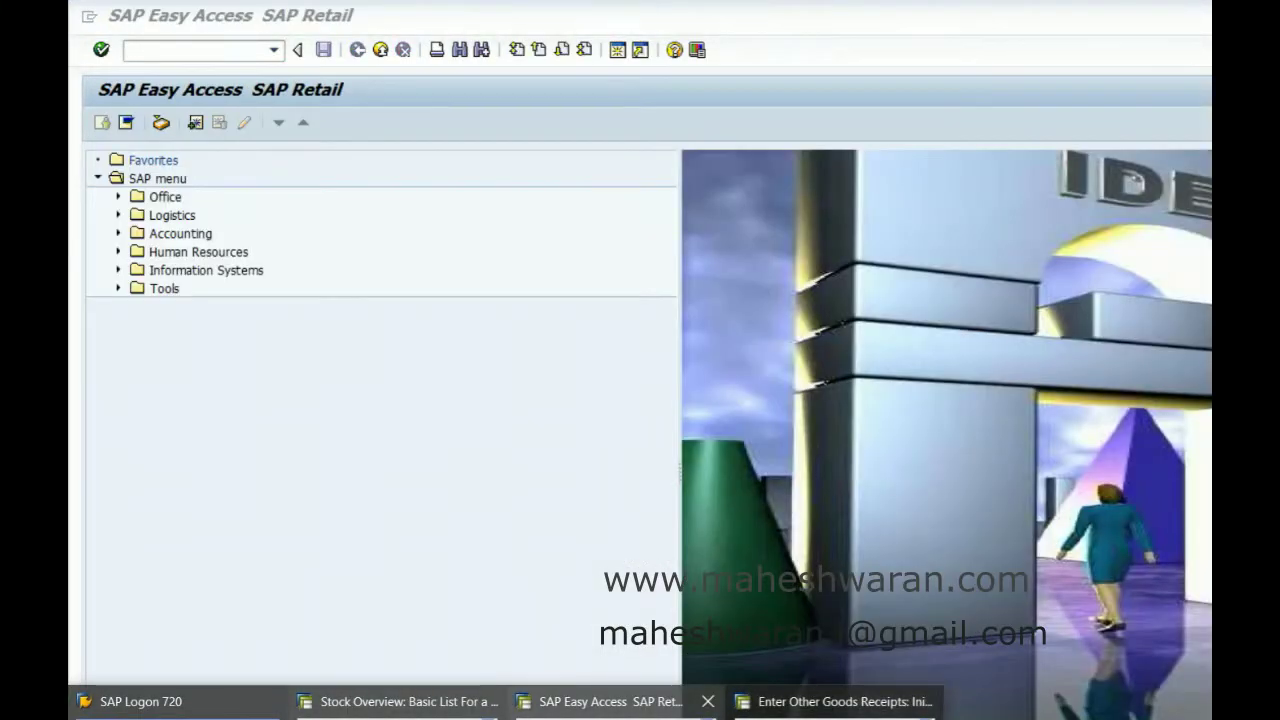
left_click(840, 701)
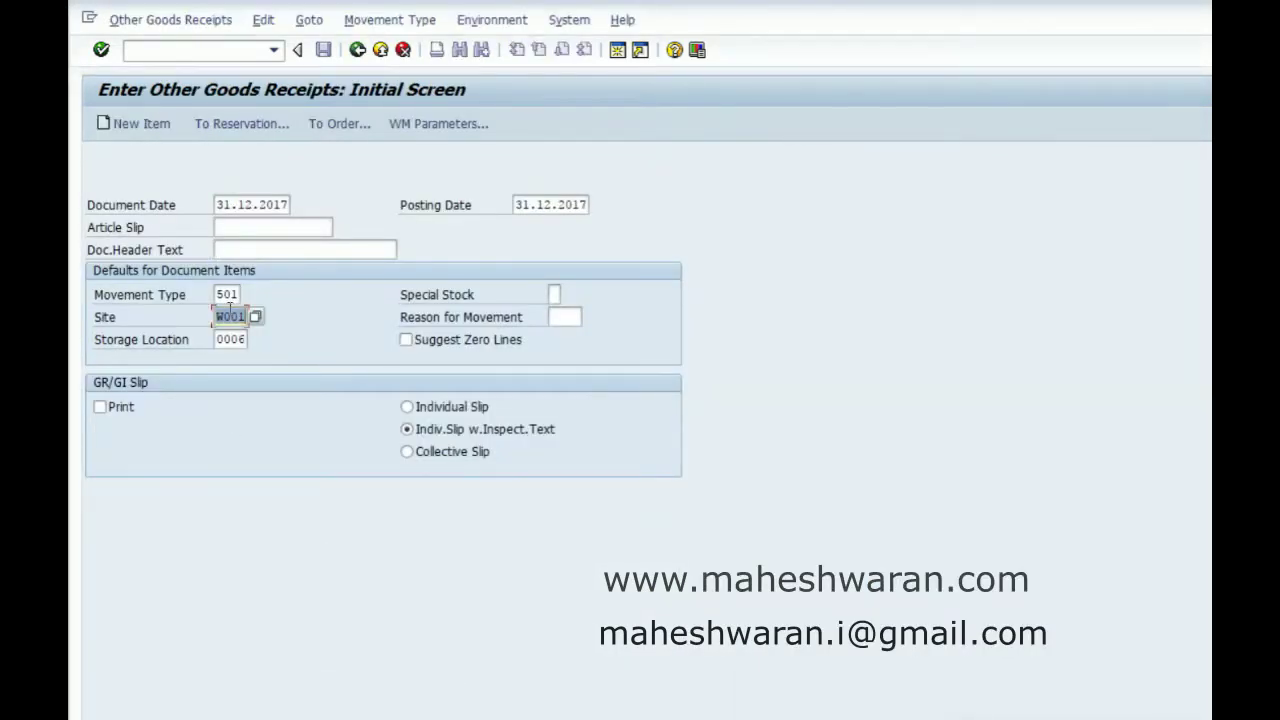
Post a 501 receipt of 100 EA of article 100066 into site W100, storage location 0001.
type("W100")
key("Return")
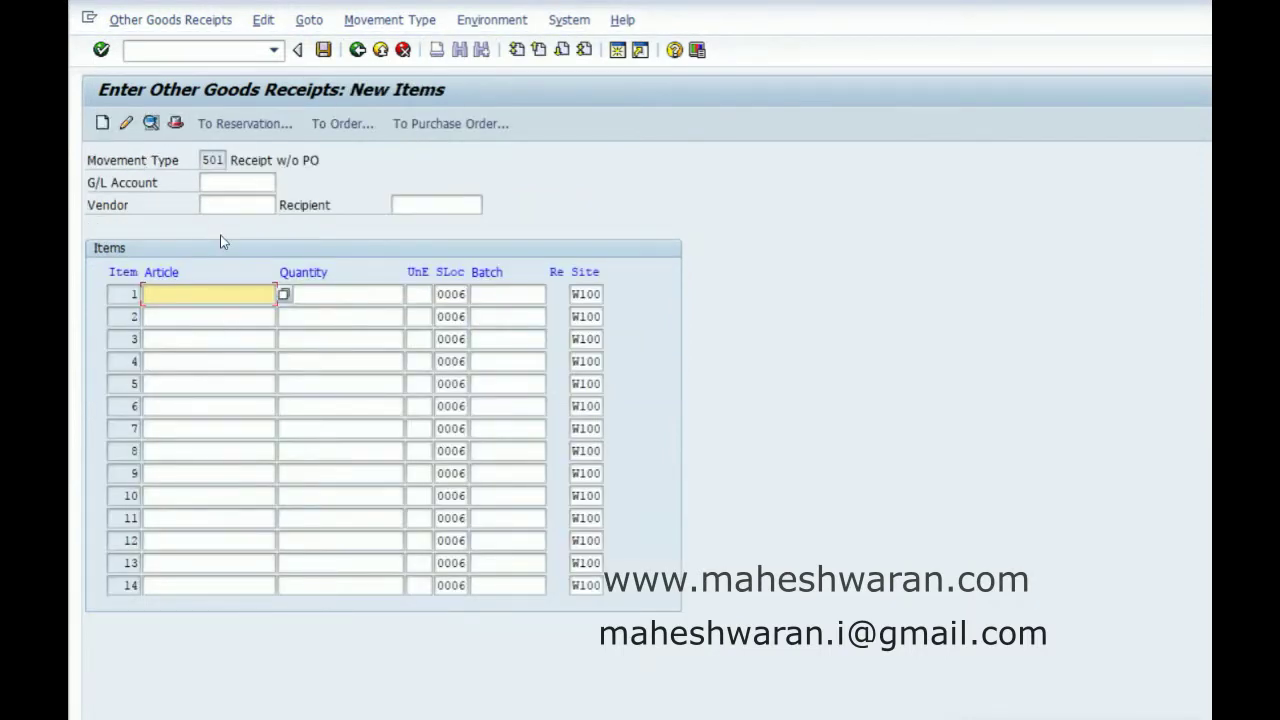
type("100066")
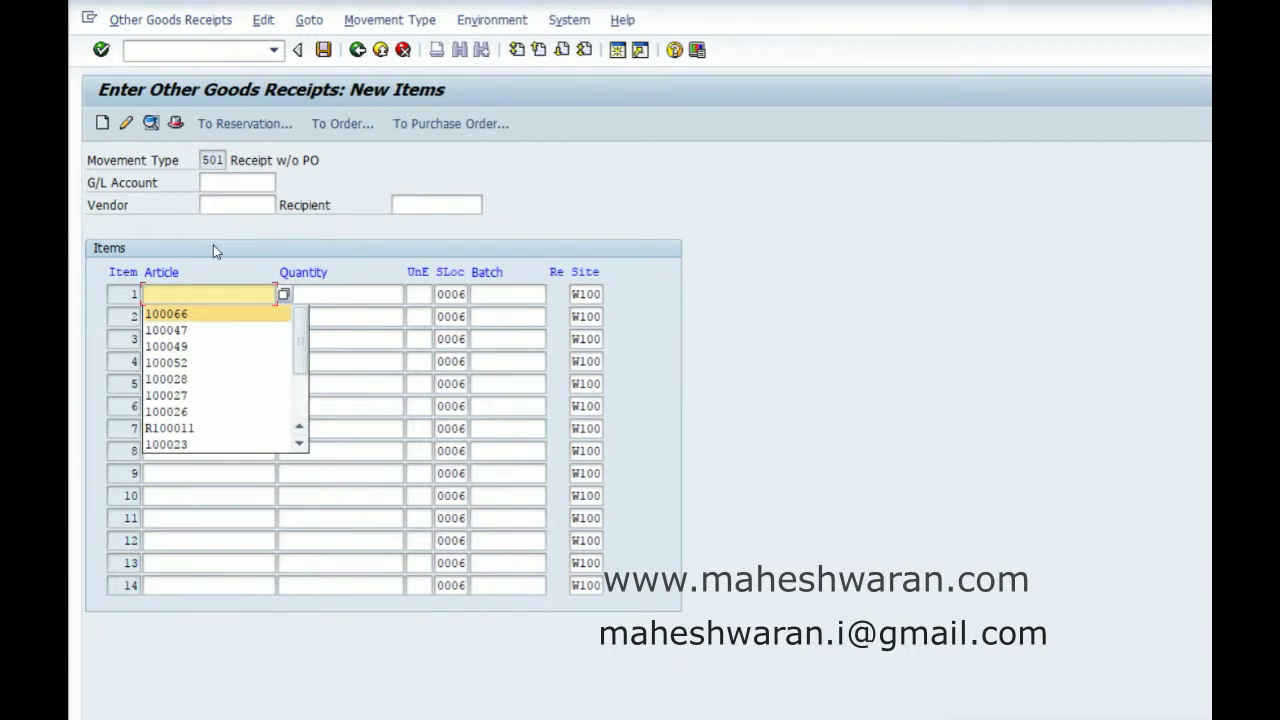
key("Tab")
type("100")
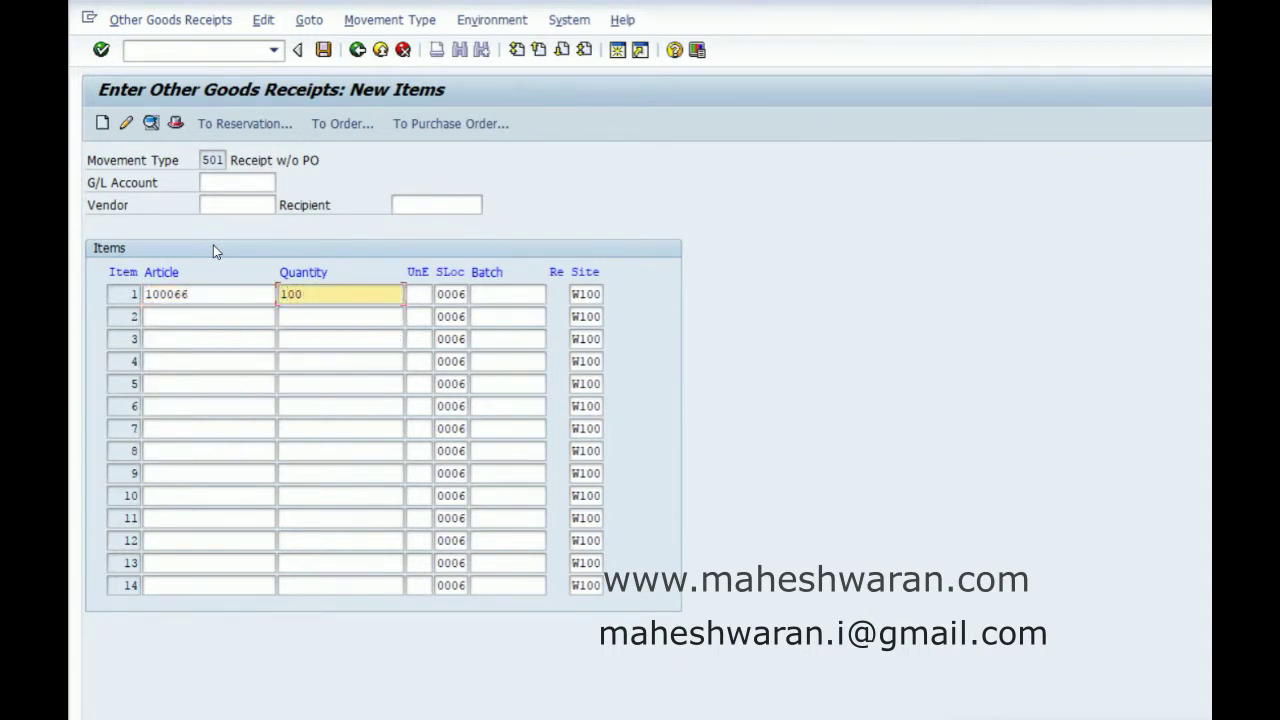
key("Tab")
key("Tab")
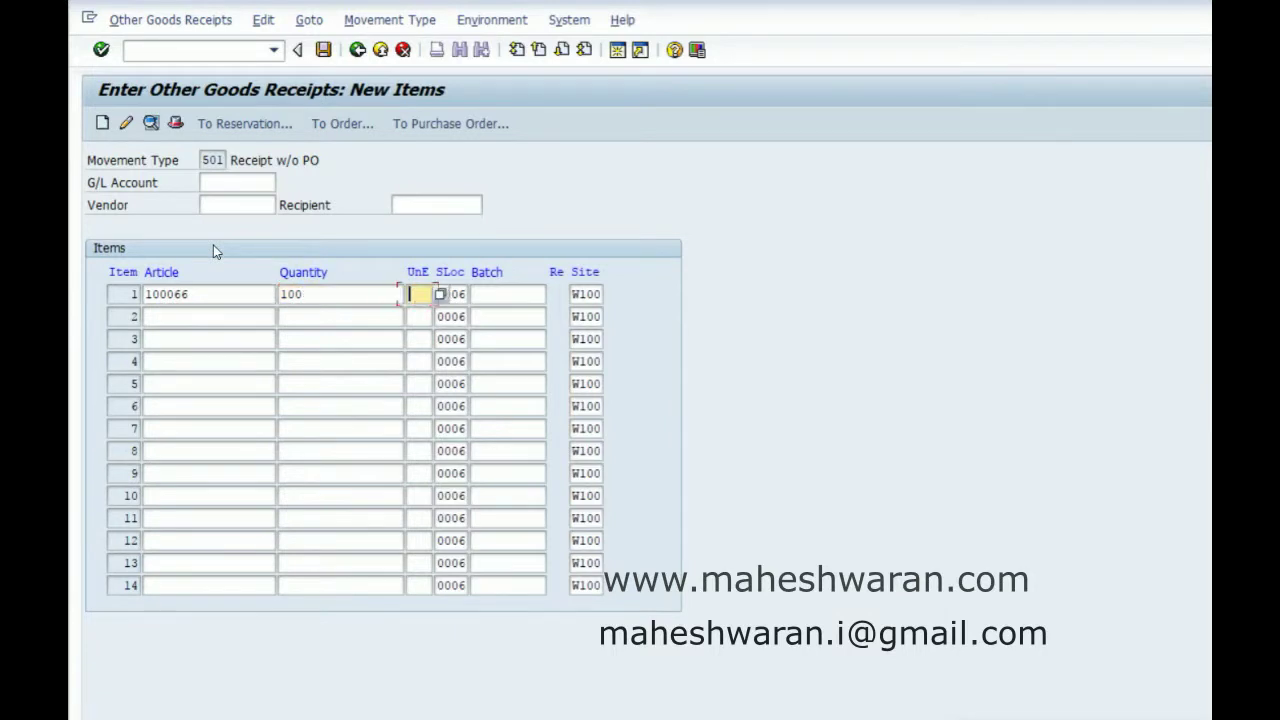
type("0001")
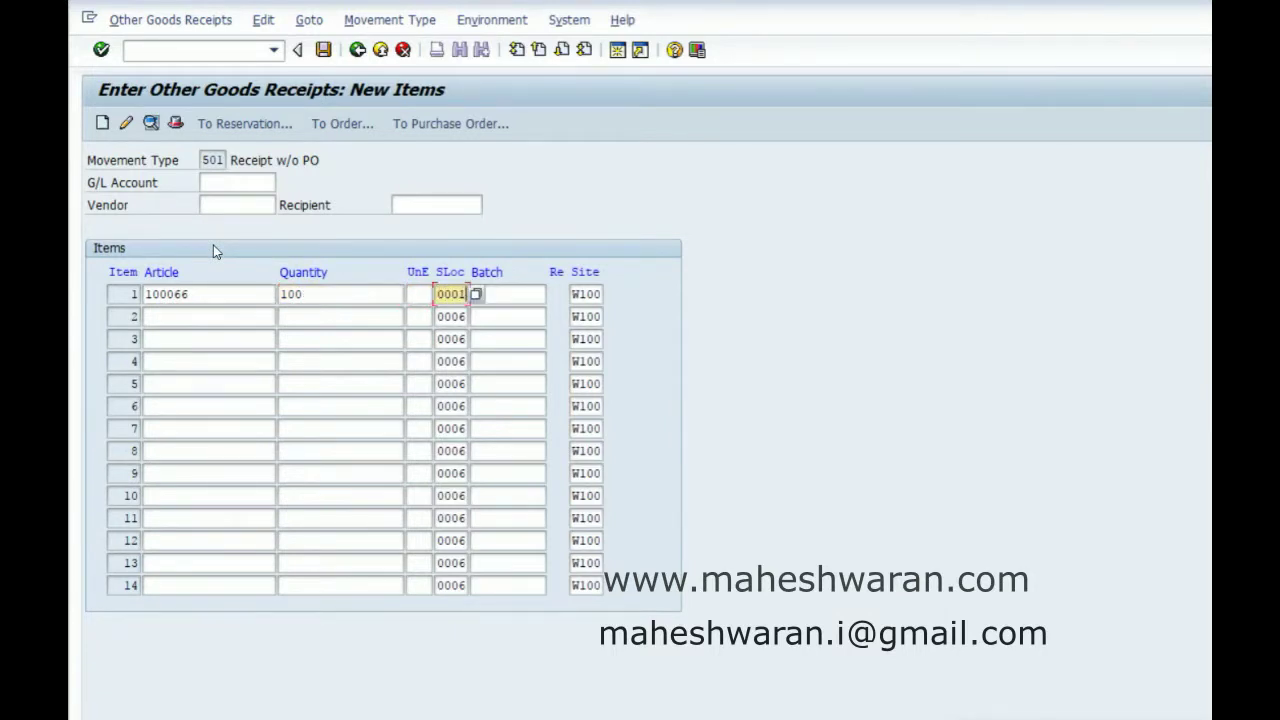
key("Return")
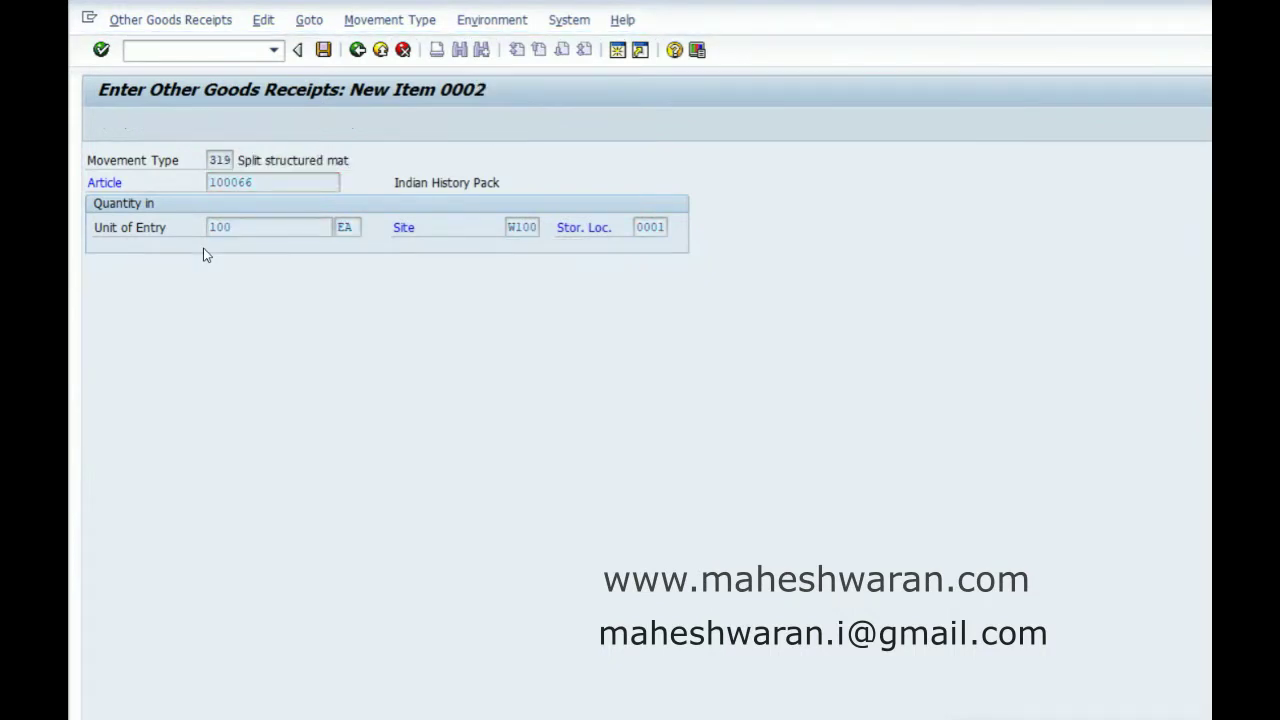
left_click(323, 50)
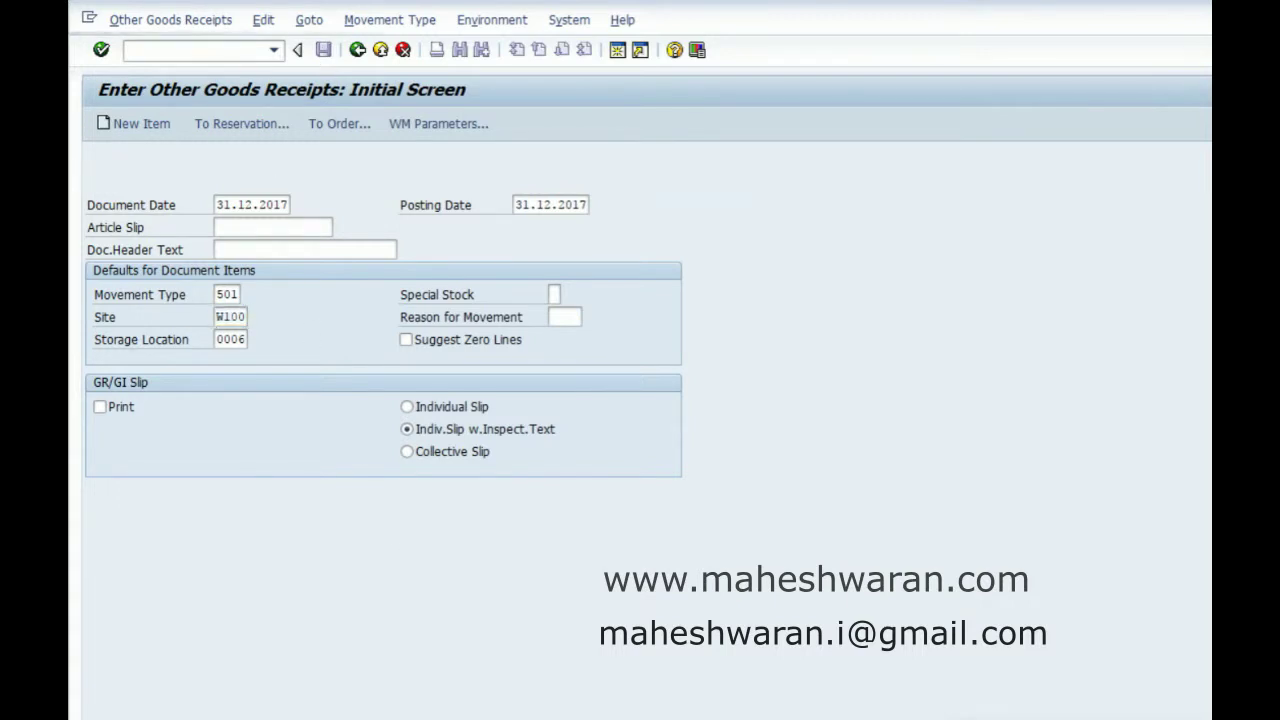
left_click(330, 702)
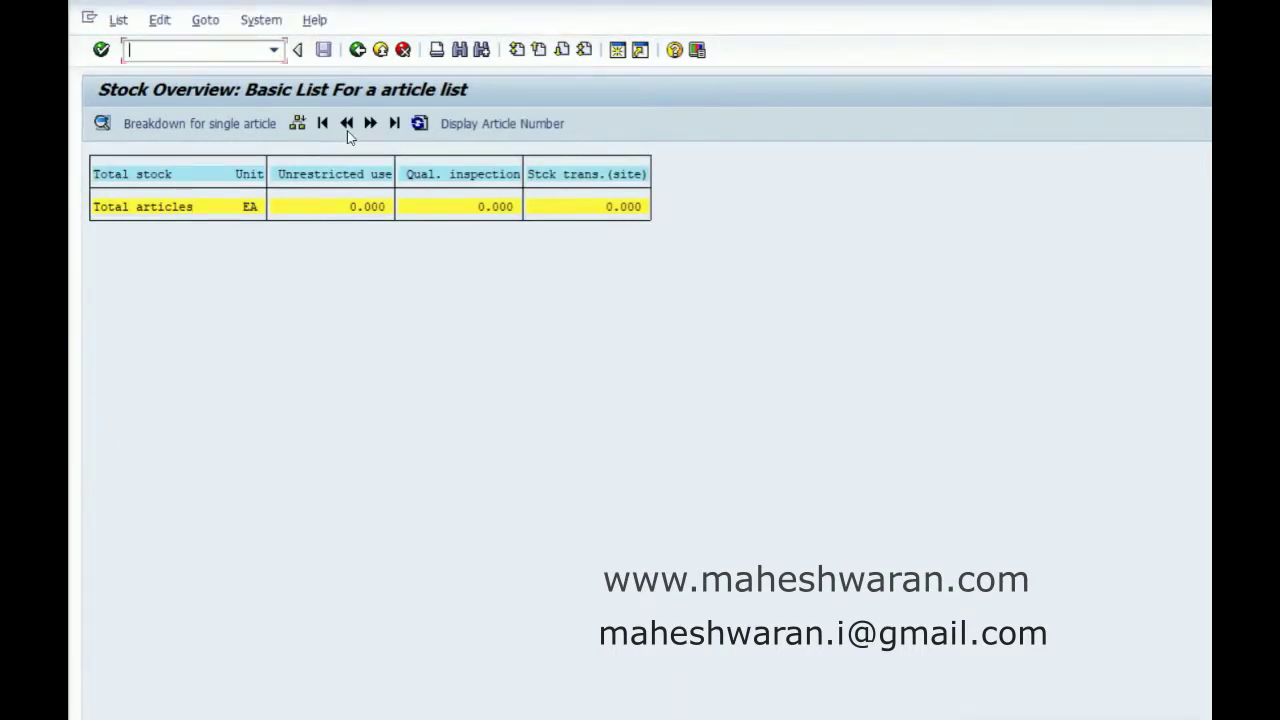
Refresh the W100 stock list showing five components at 100 EA each, then run /nspro.
left_click(417, 130)
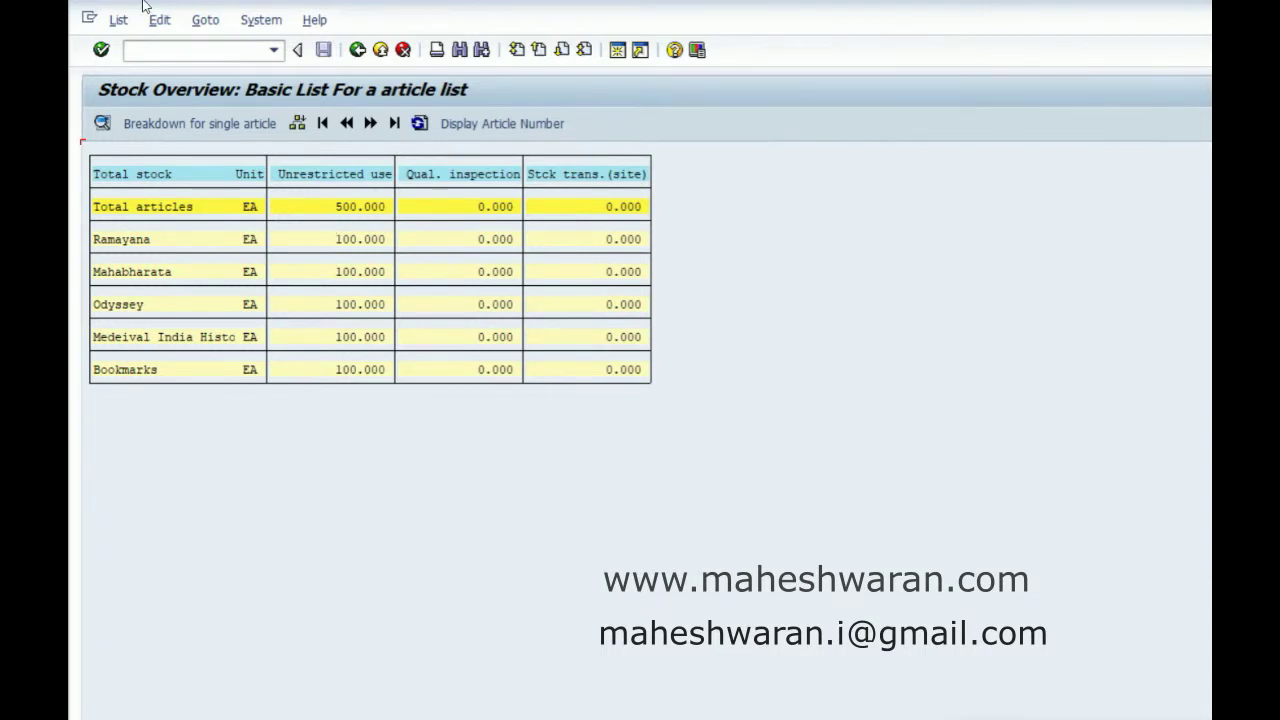
left_click(186, 54)
type("/n")
type("spro")
key("Return")
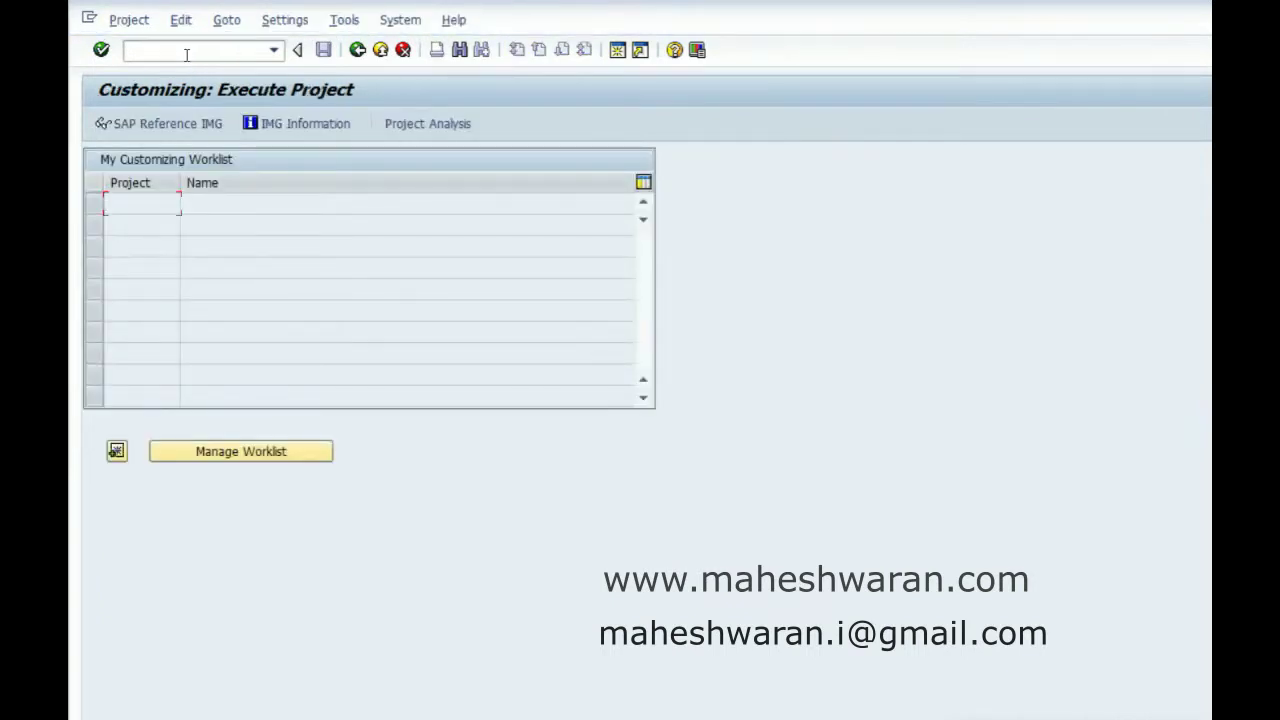
Run Structured Article in Logistics Process under Settings for Structured Materials for key 100 (Purchase order).
left_click(152, 125)
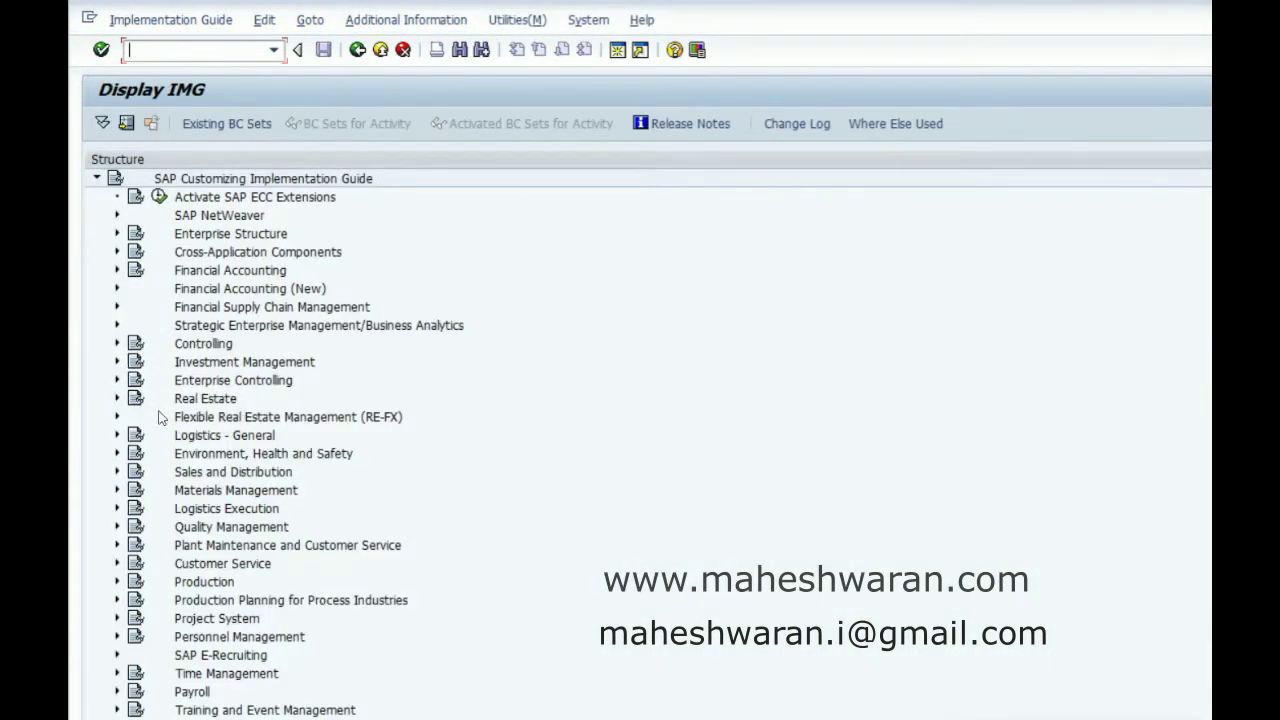
left_click(117, 436)
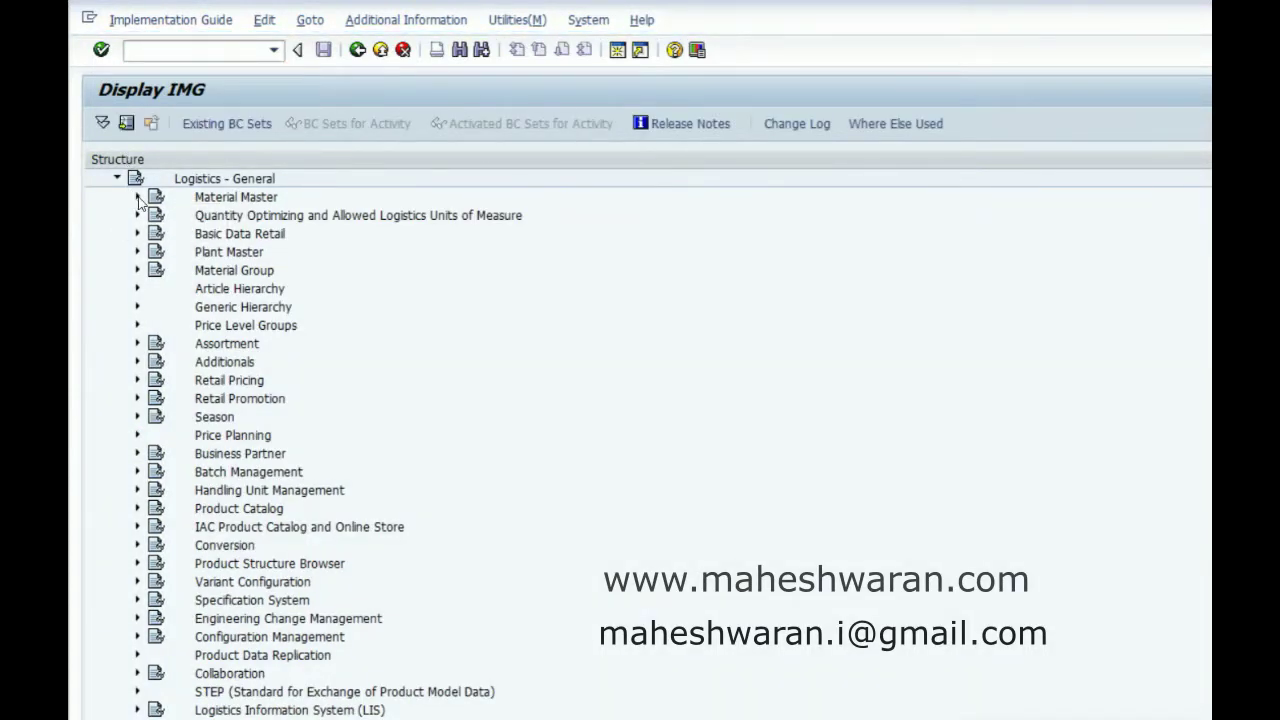
left_click(137, 197)
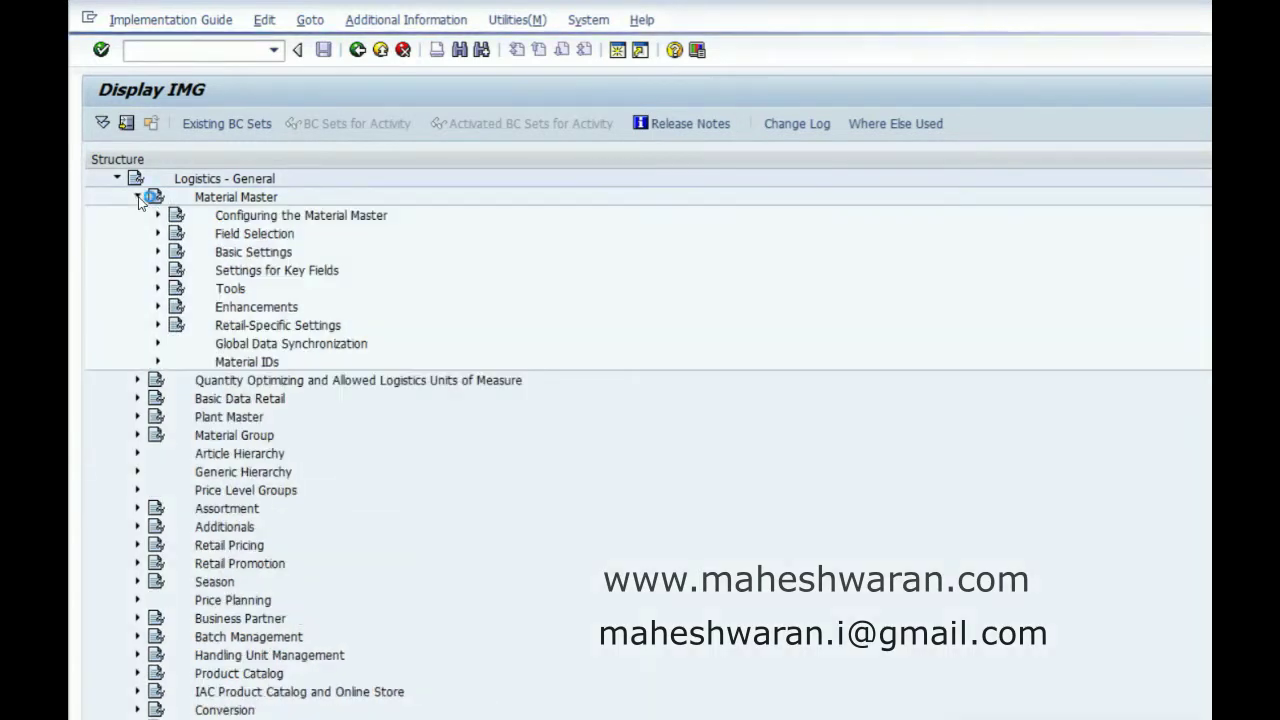
left_click(157, 326)
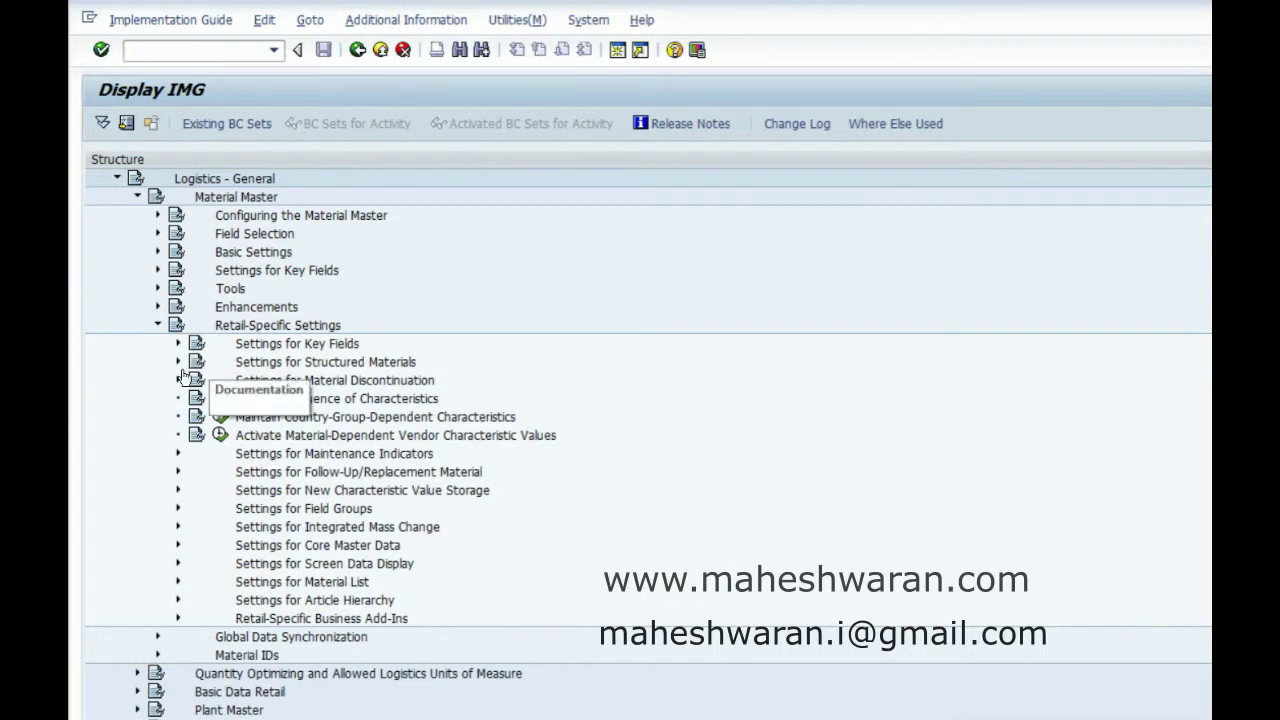
left_click(178, 362)
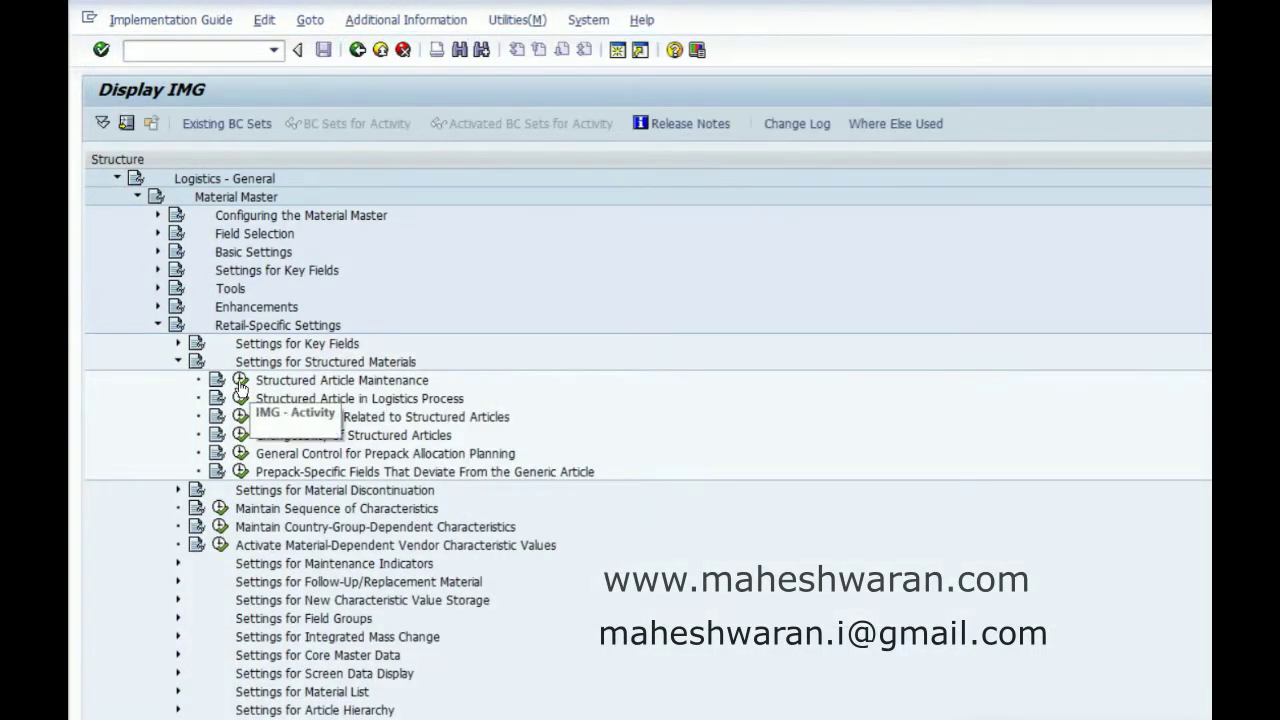
left_click(240, 399)
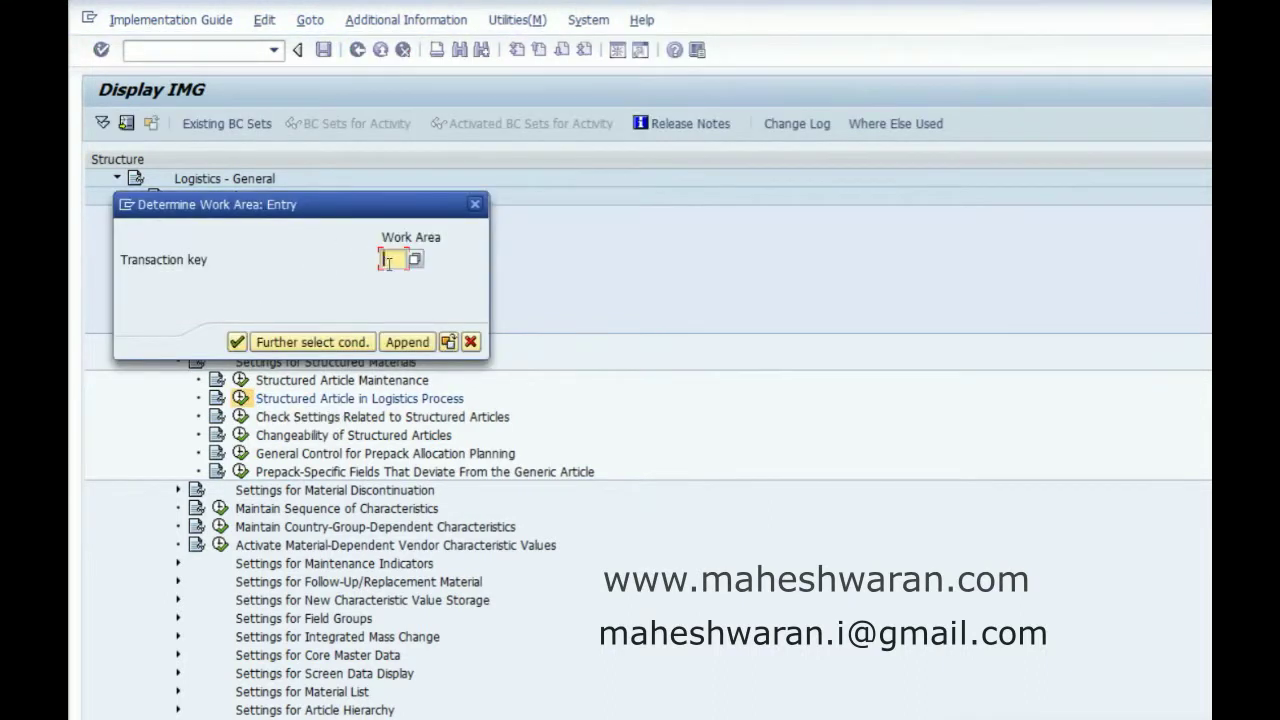
left_click(416, 260)
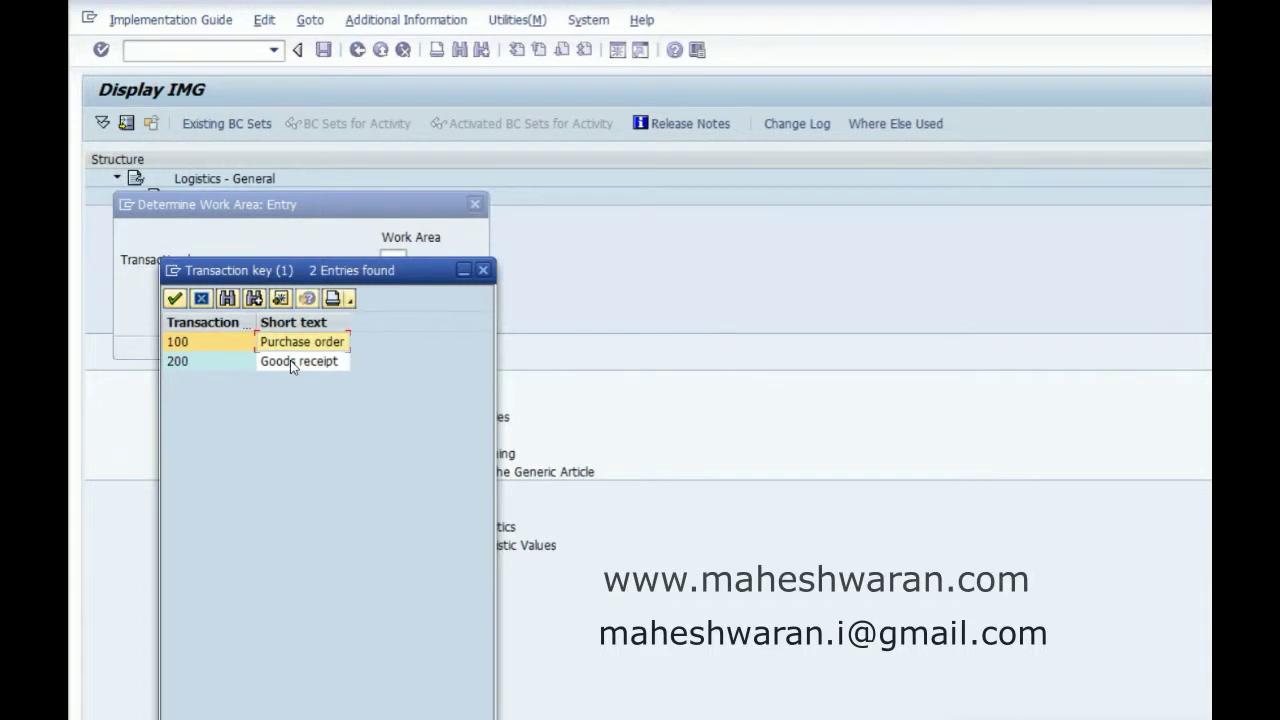
double_click(289, 342)
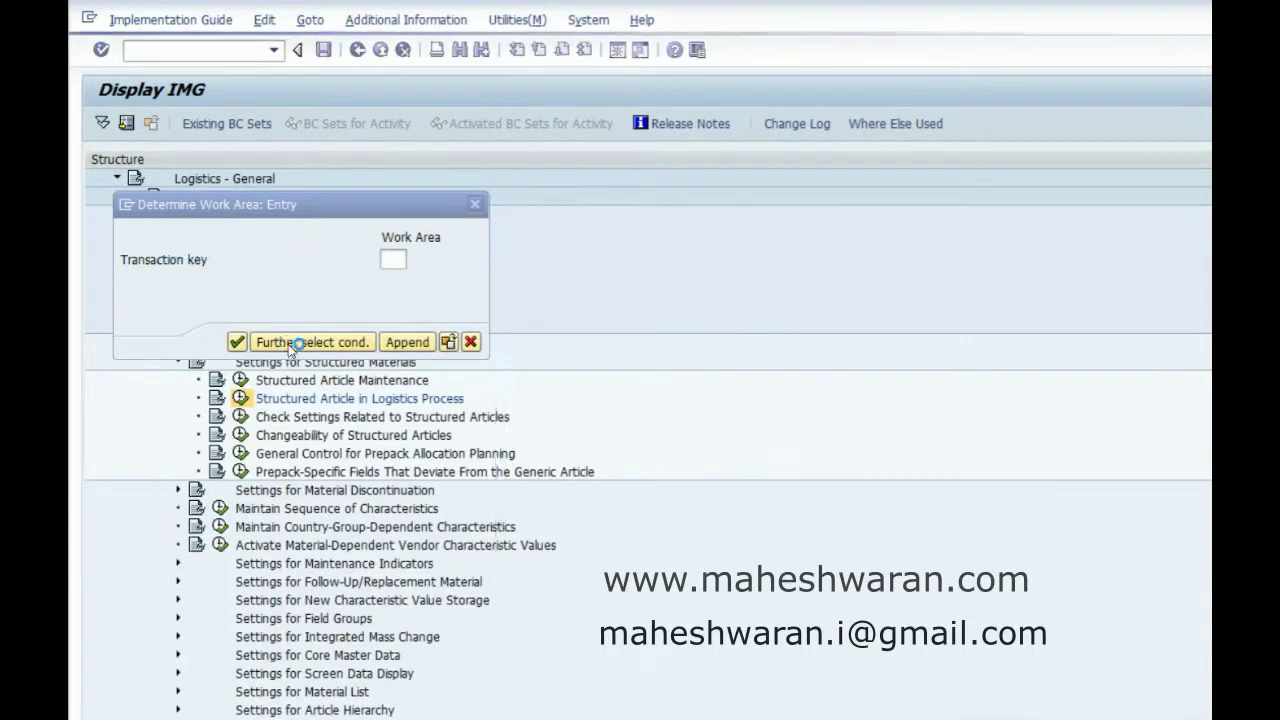
left_click(236, 342)
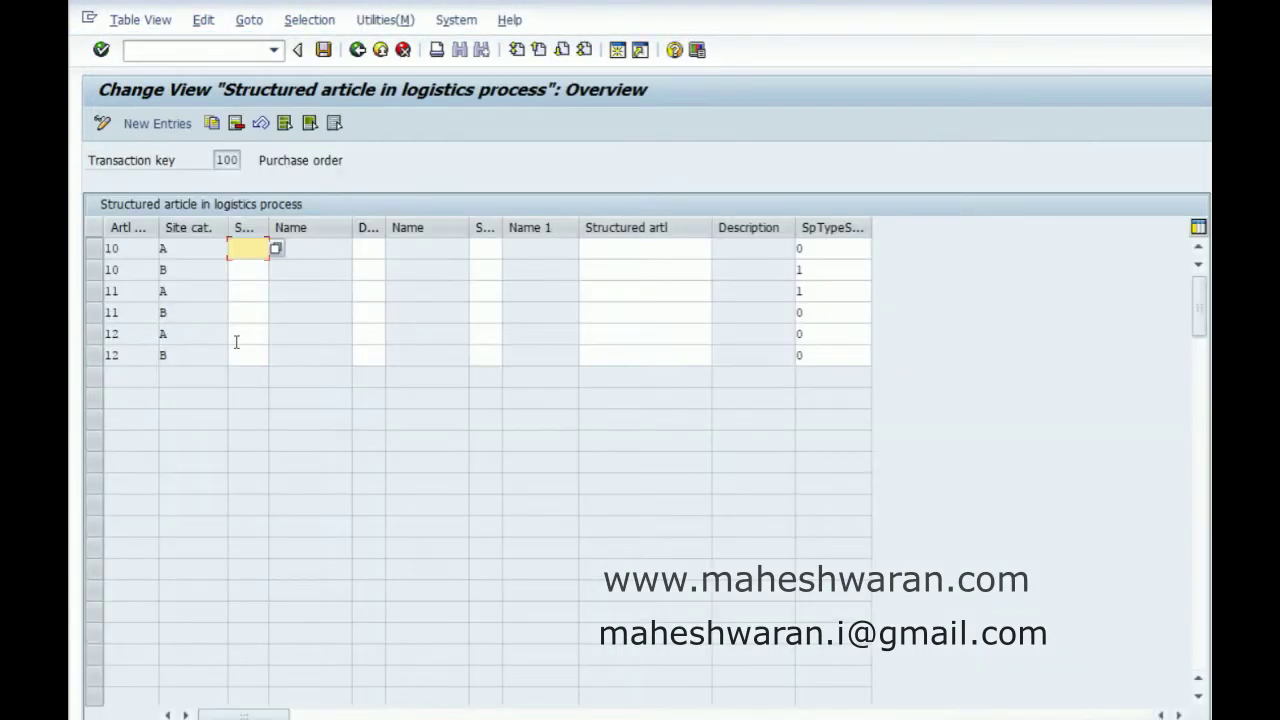
left_click(140, 250)
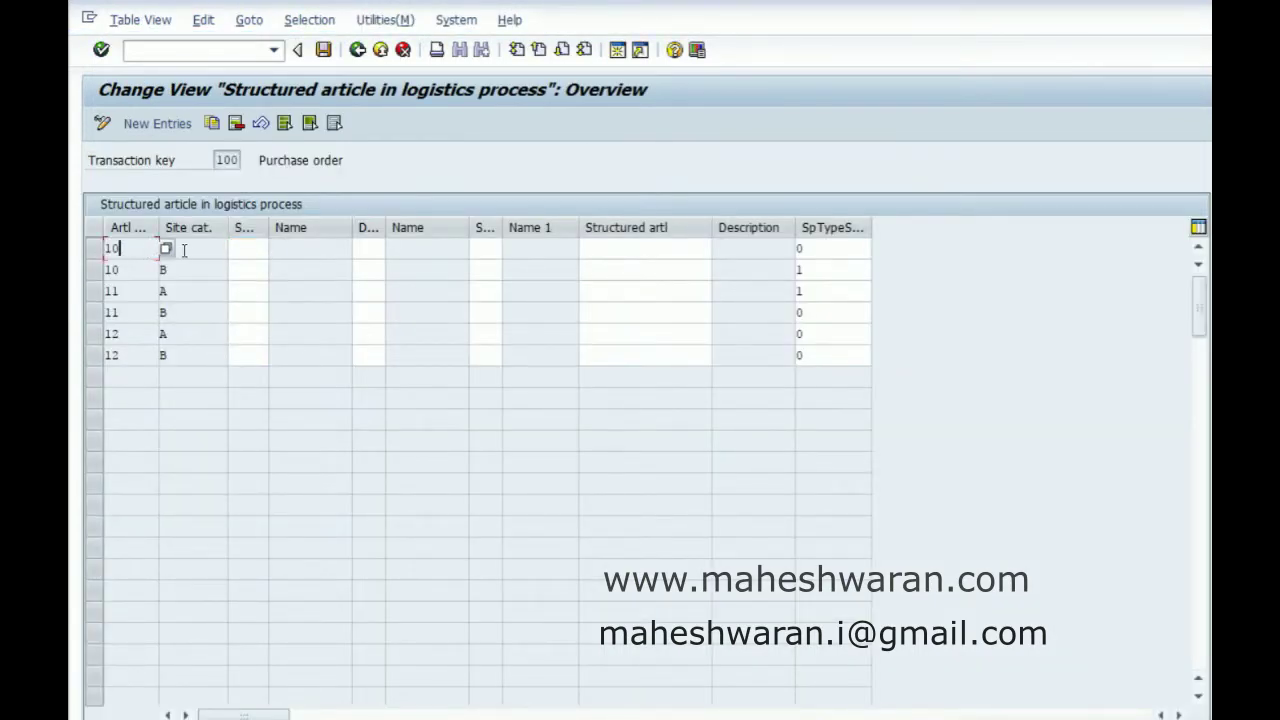
left_click(184, 250)
left_click(235, 249)
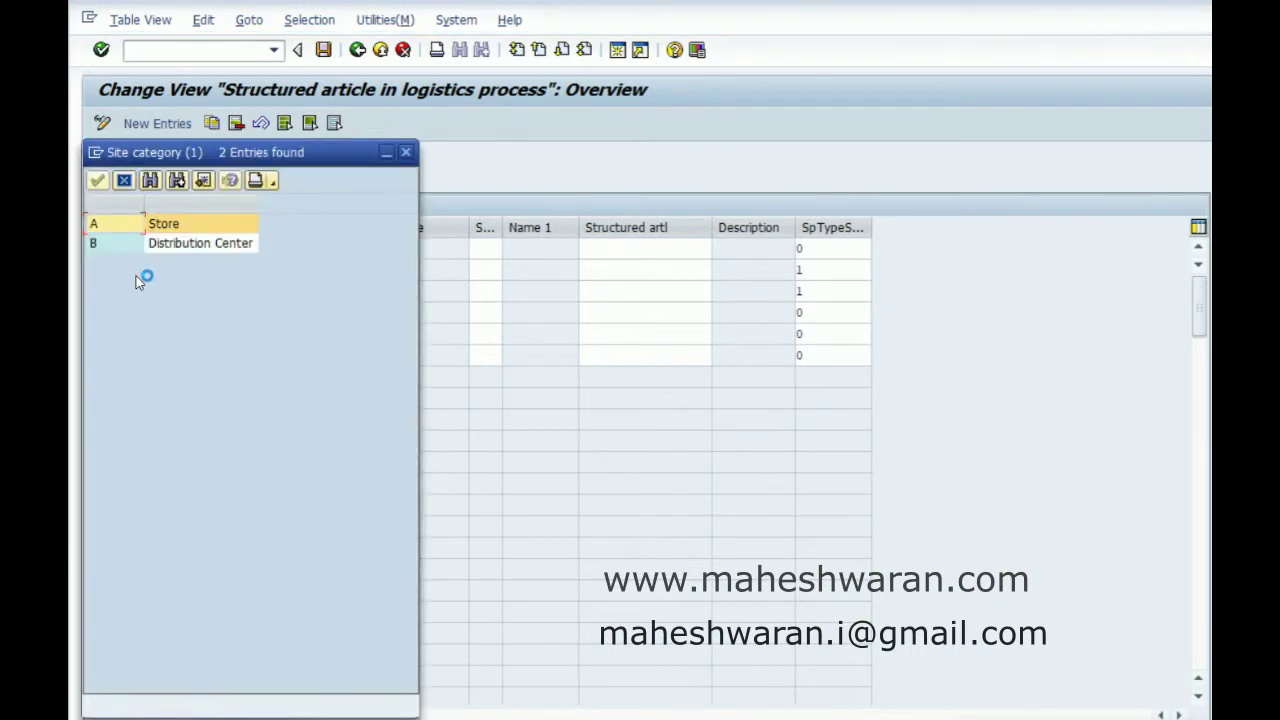
left_click(125, 182)
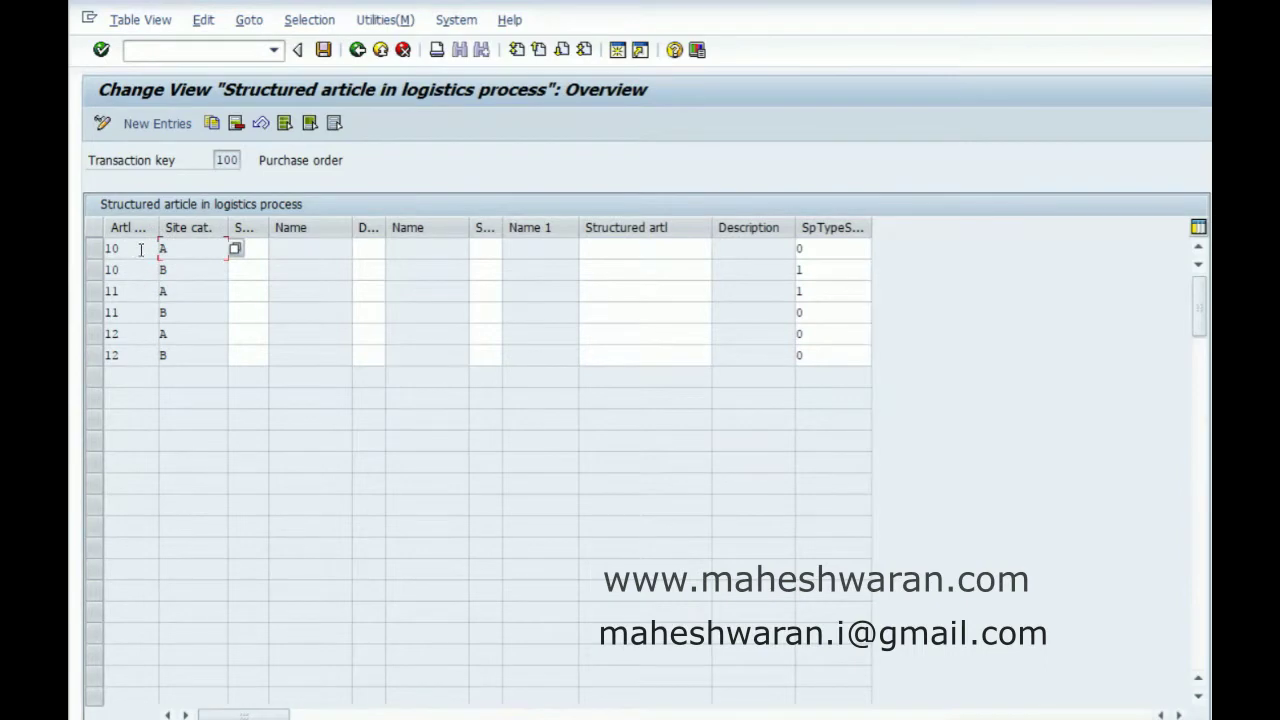
double_click(161, 249)
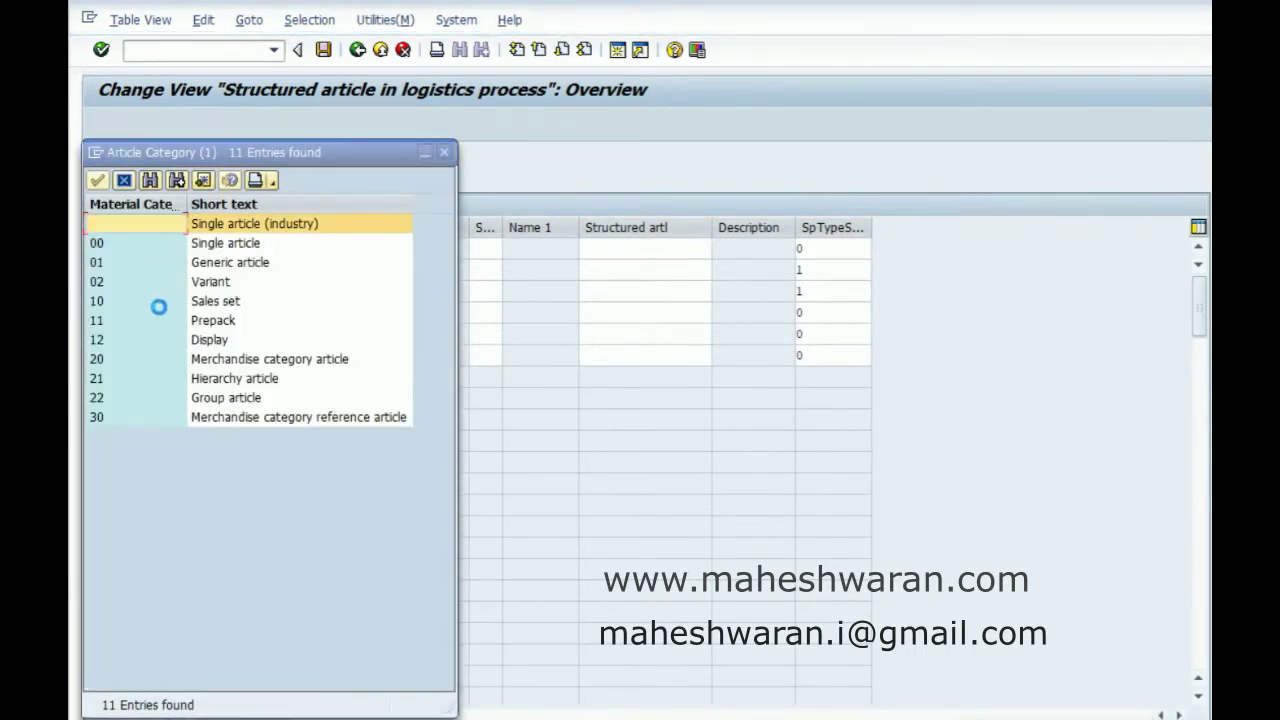
left_click(198, 305)
left_click(207, 324)
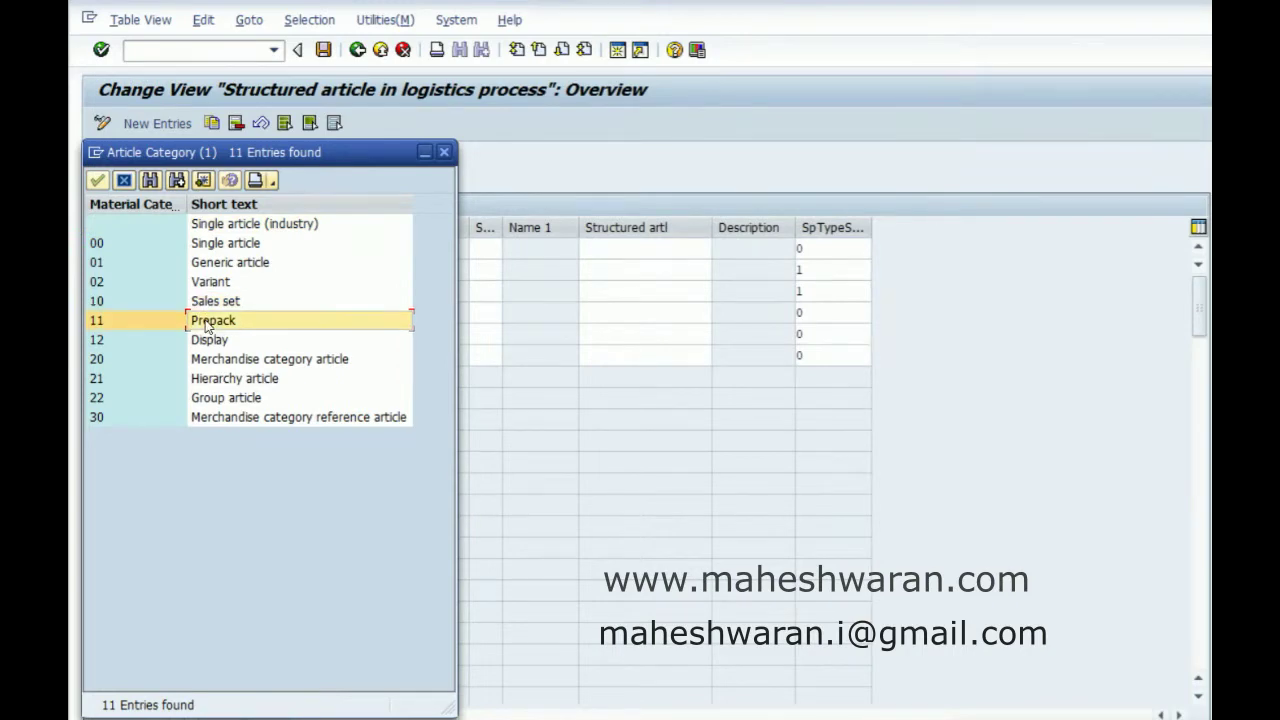
left_click(207, 345)
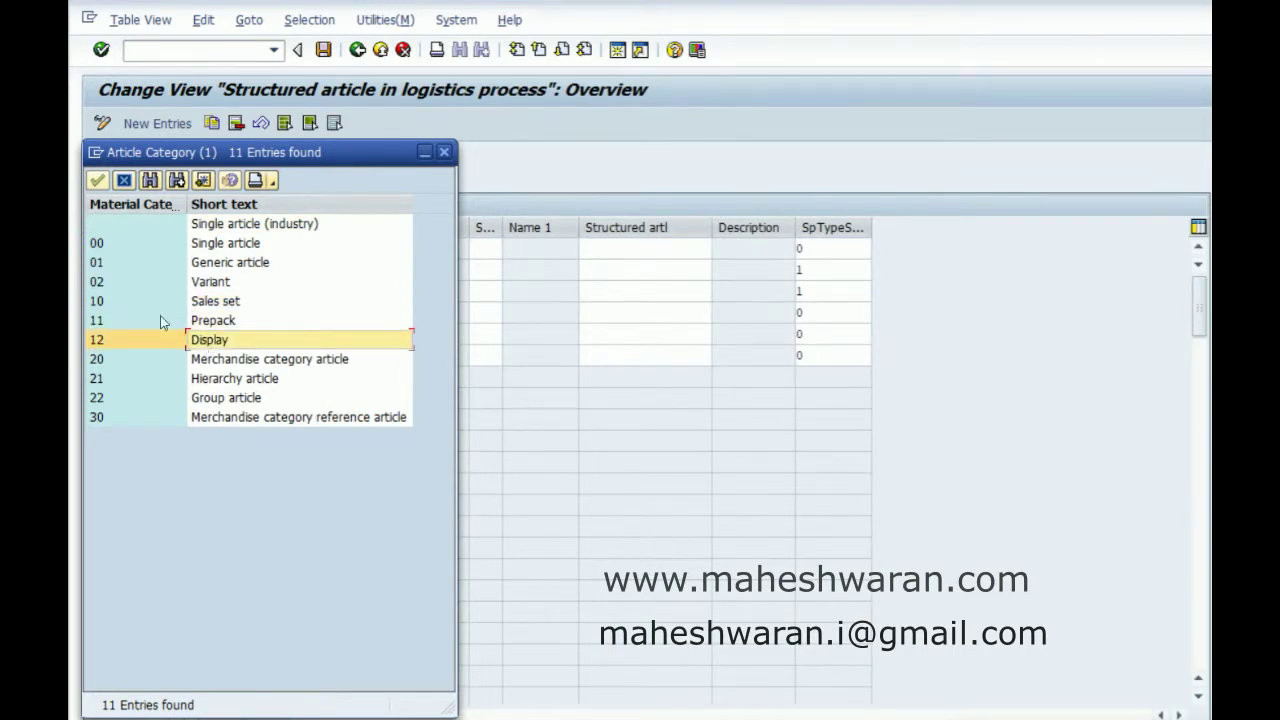
left_click(122, 181)
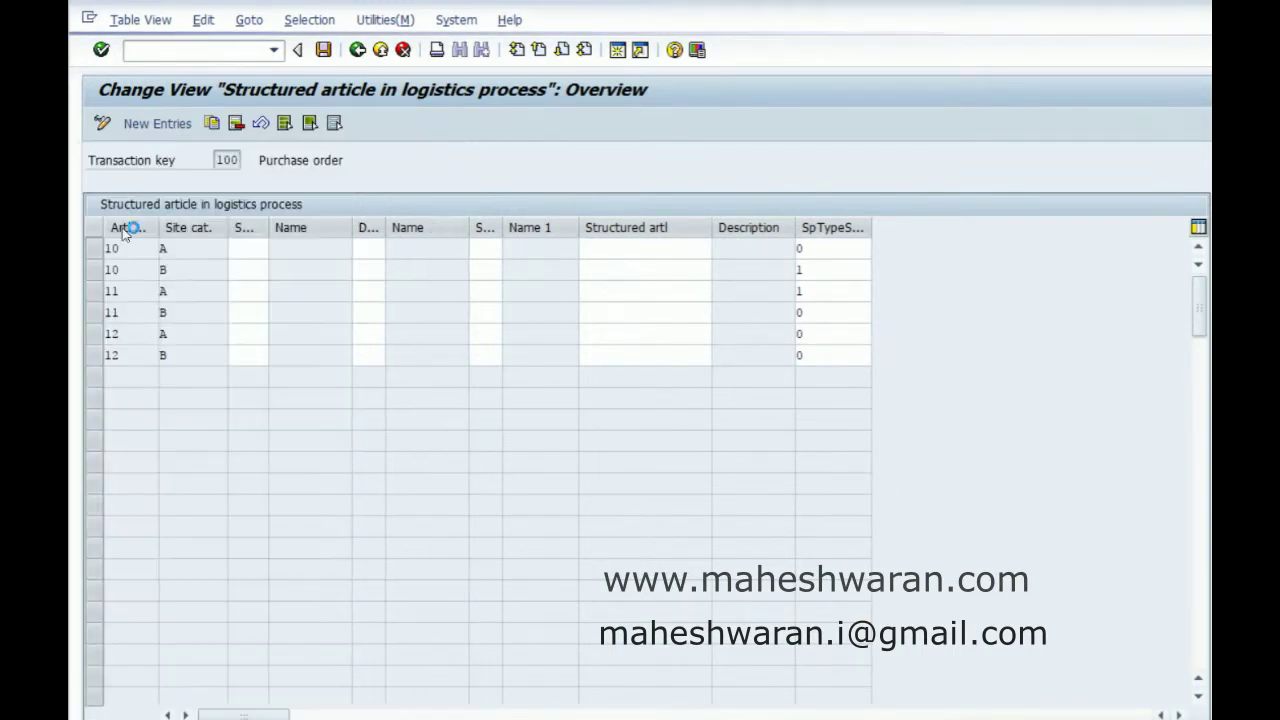
left_click(162, 312)
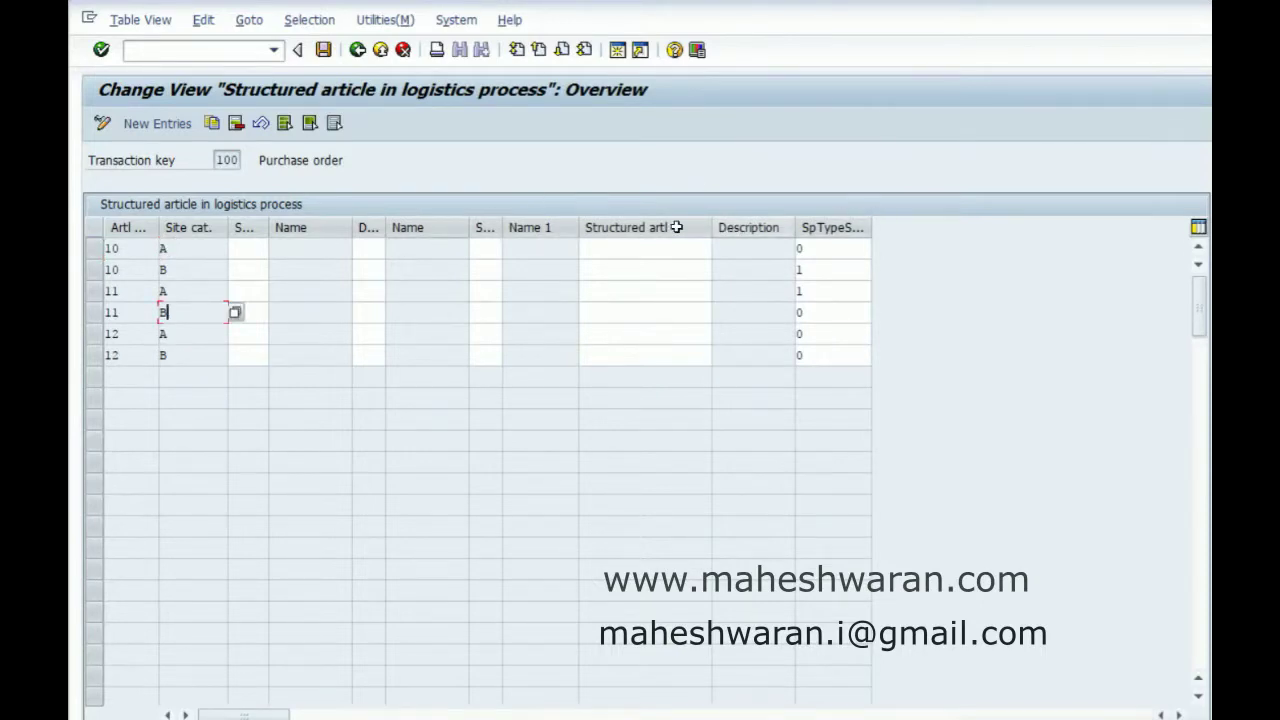
left_click(95, 249)
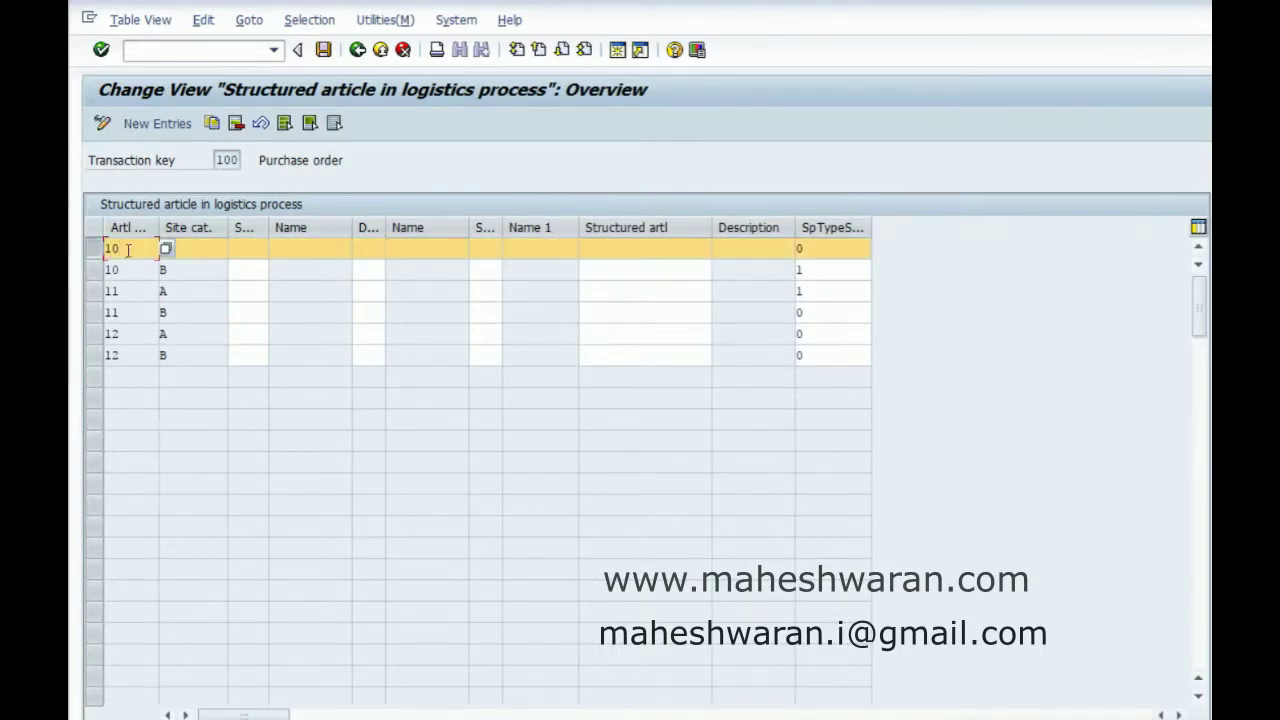
key("Tab")
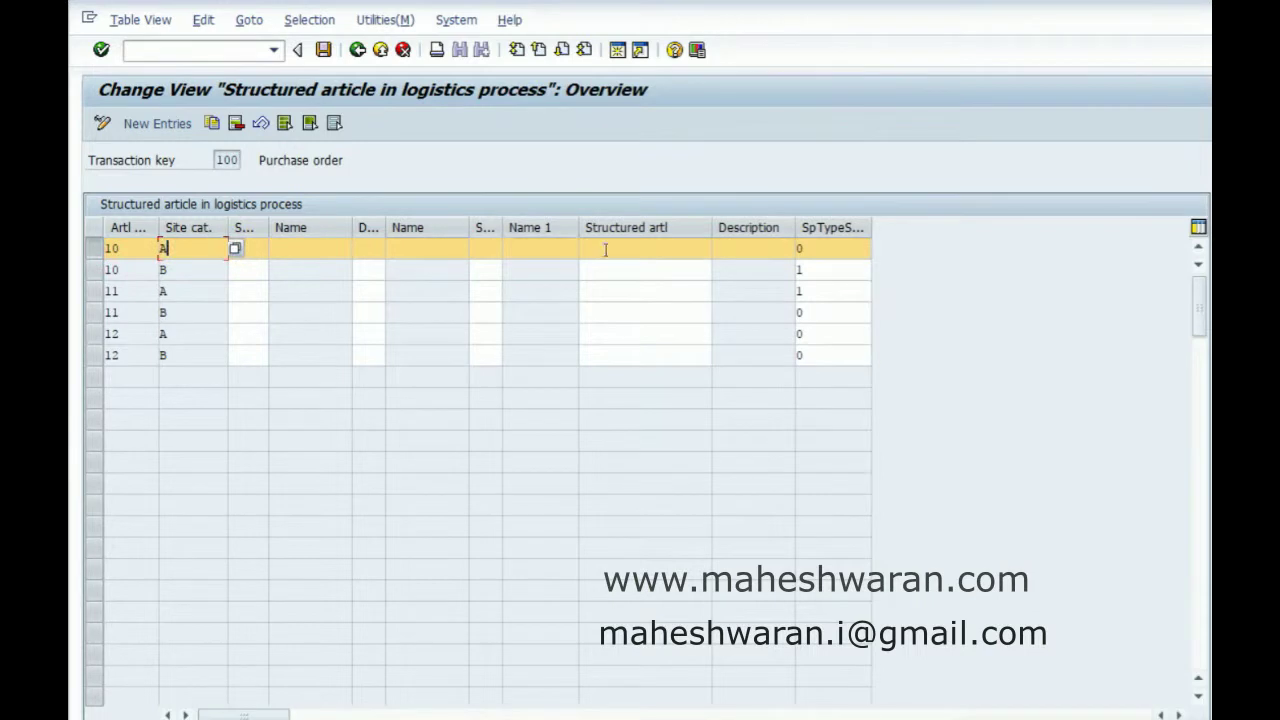
left_click(855, 248)
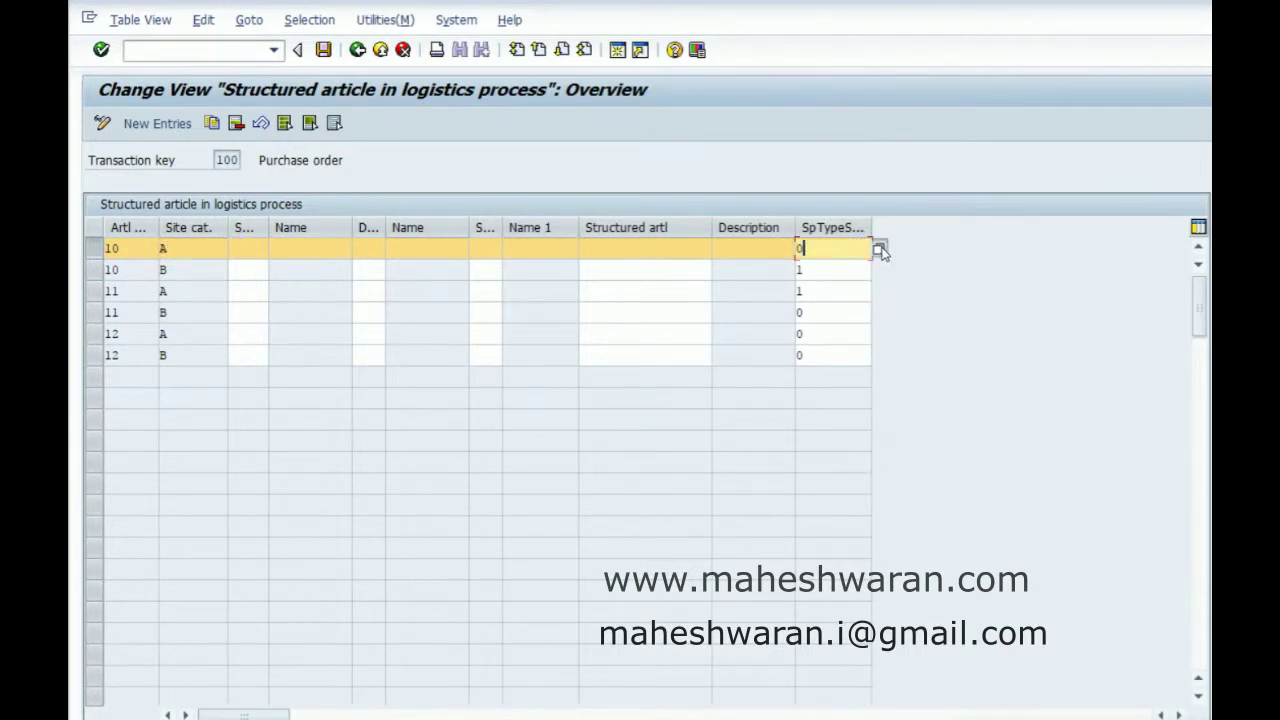
left_click(879, 250)
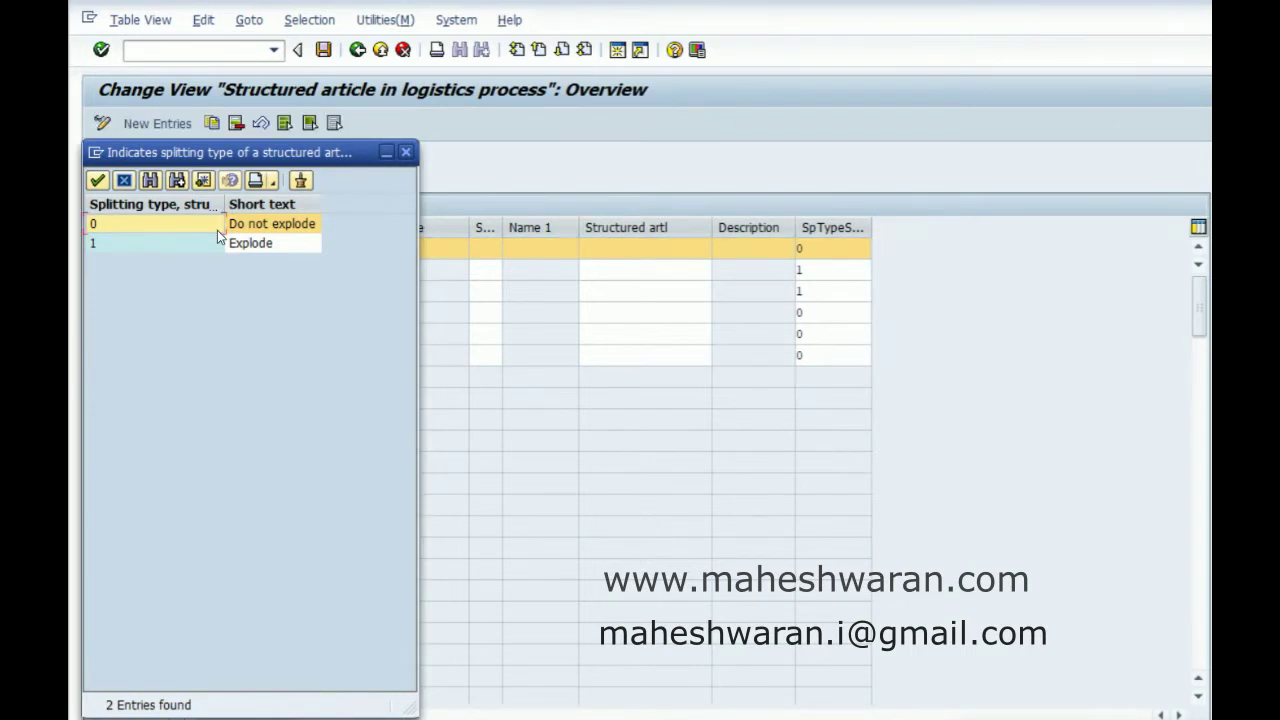
left_click(406, 153)
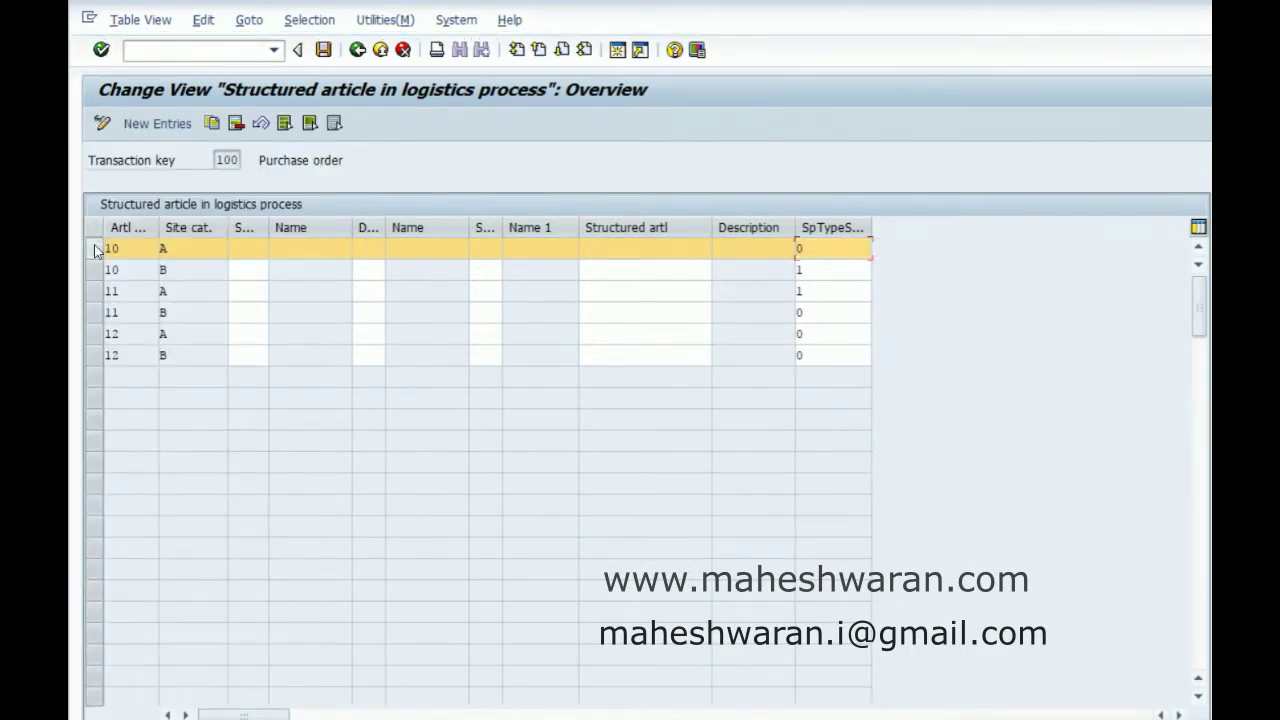
left_click(143, 290)
key("F4")
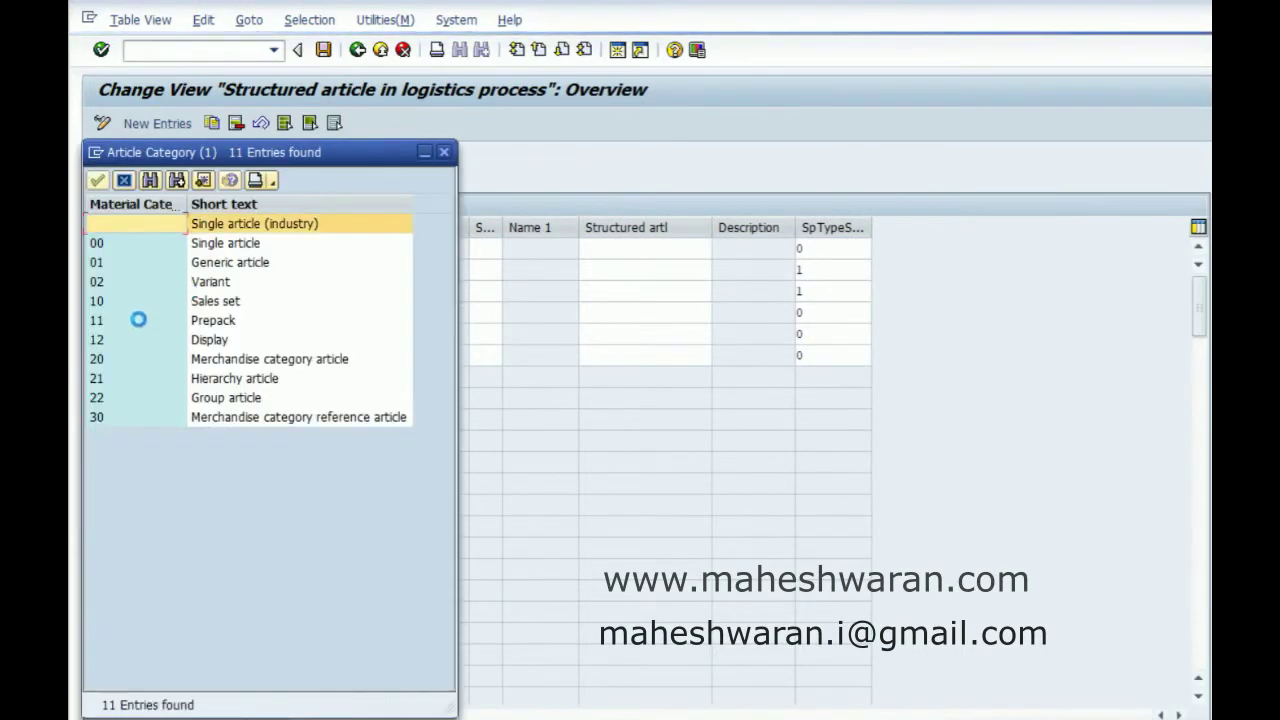
left_click(126, 320)
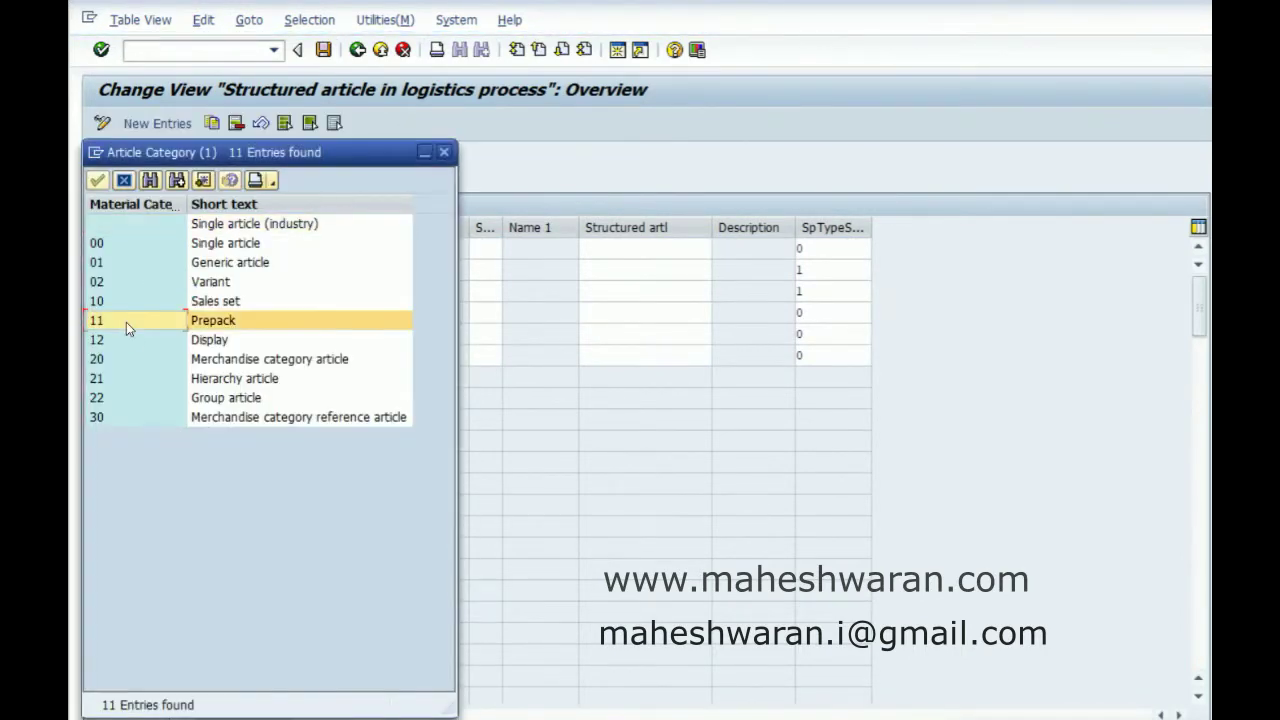
left_click(128, 180)
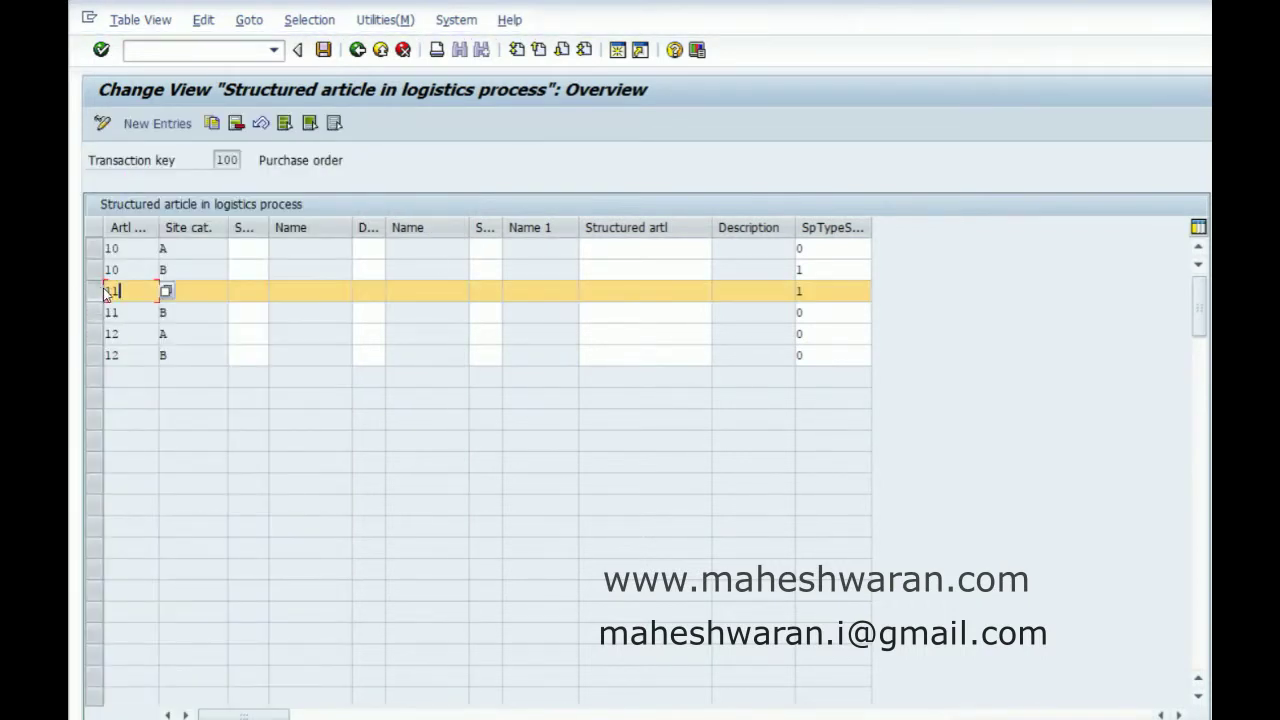
left_click(197, 288)
type("A")
left_click(862, 292)
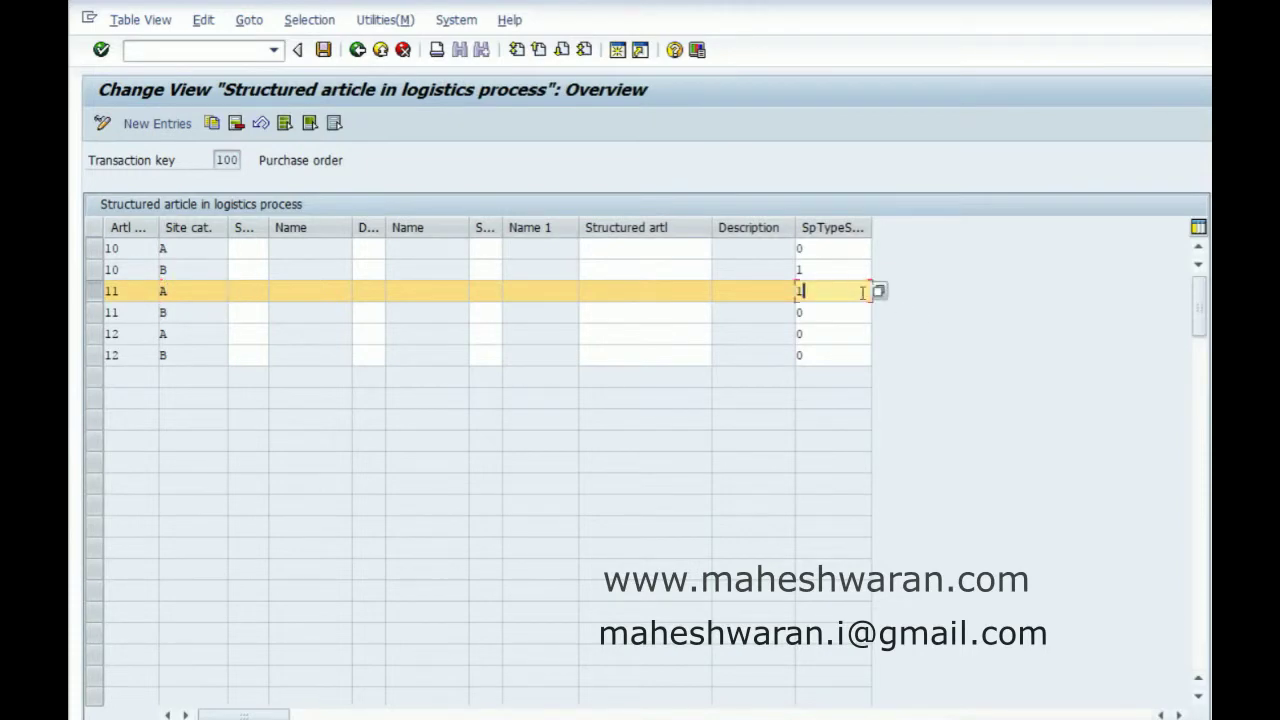
type("1")
key("Return")
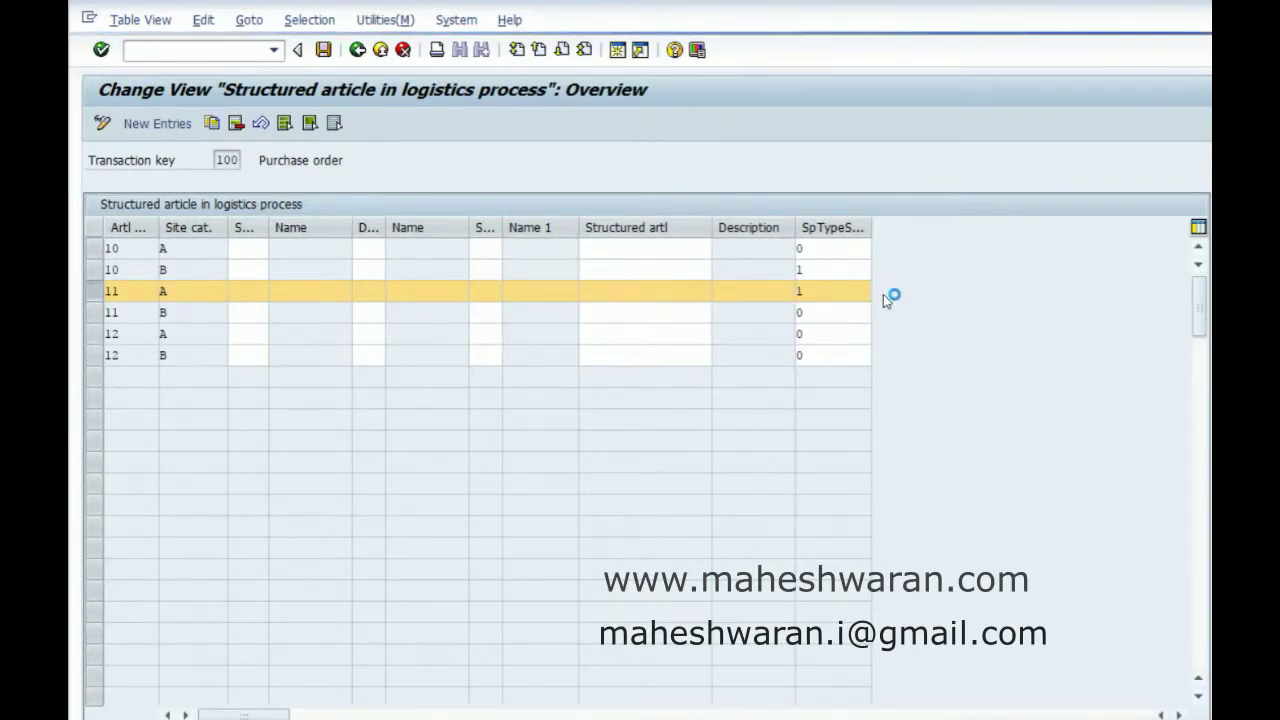
key("F4")
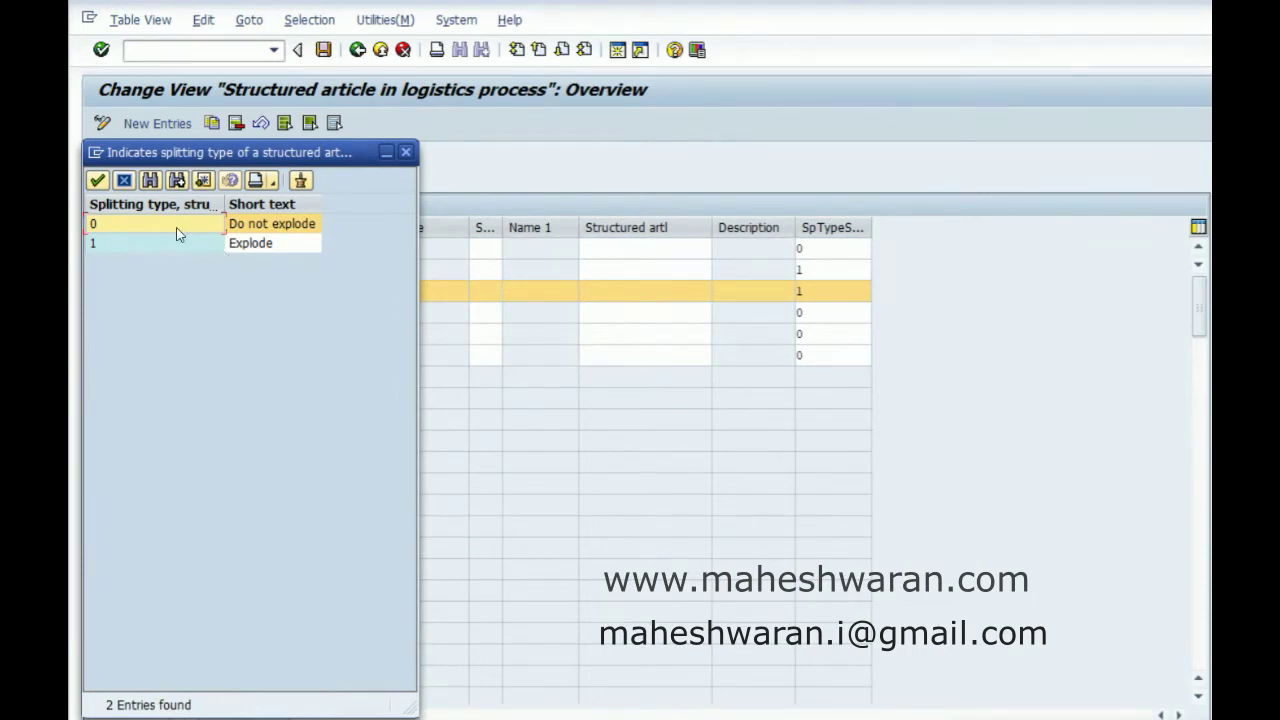
left_click(124, 181)
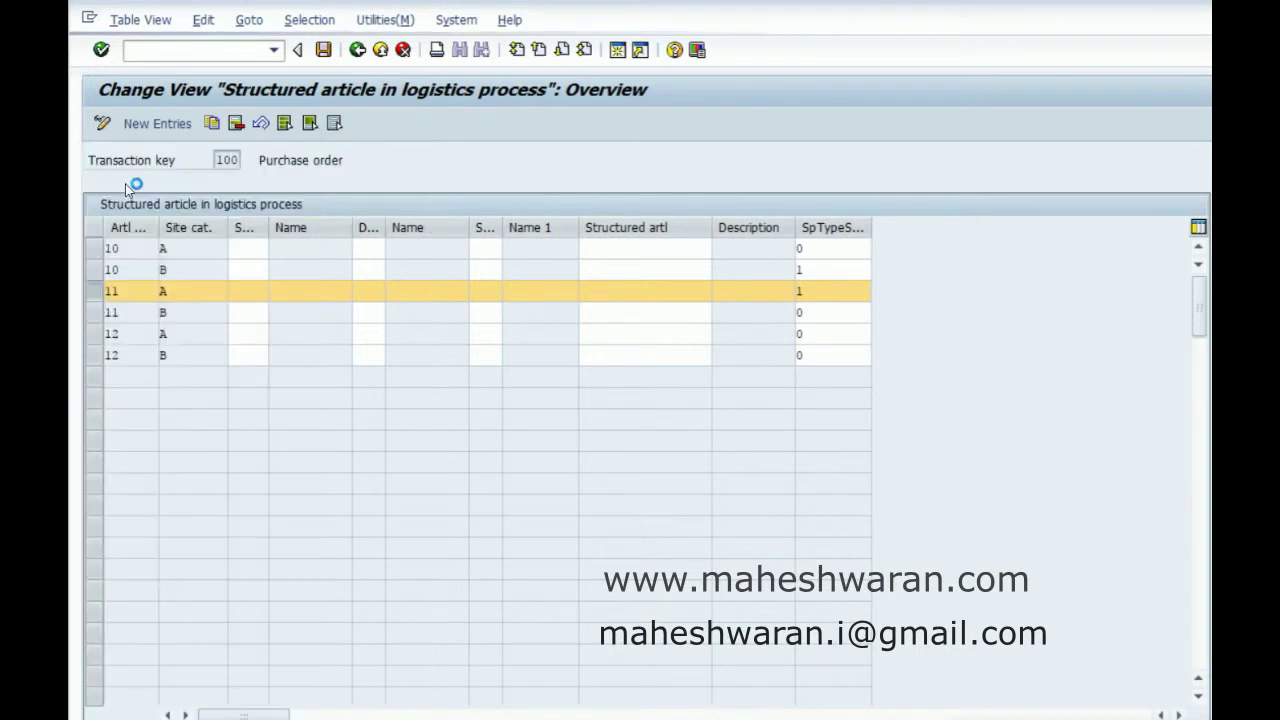
left_click(820, 292)
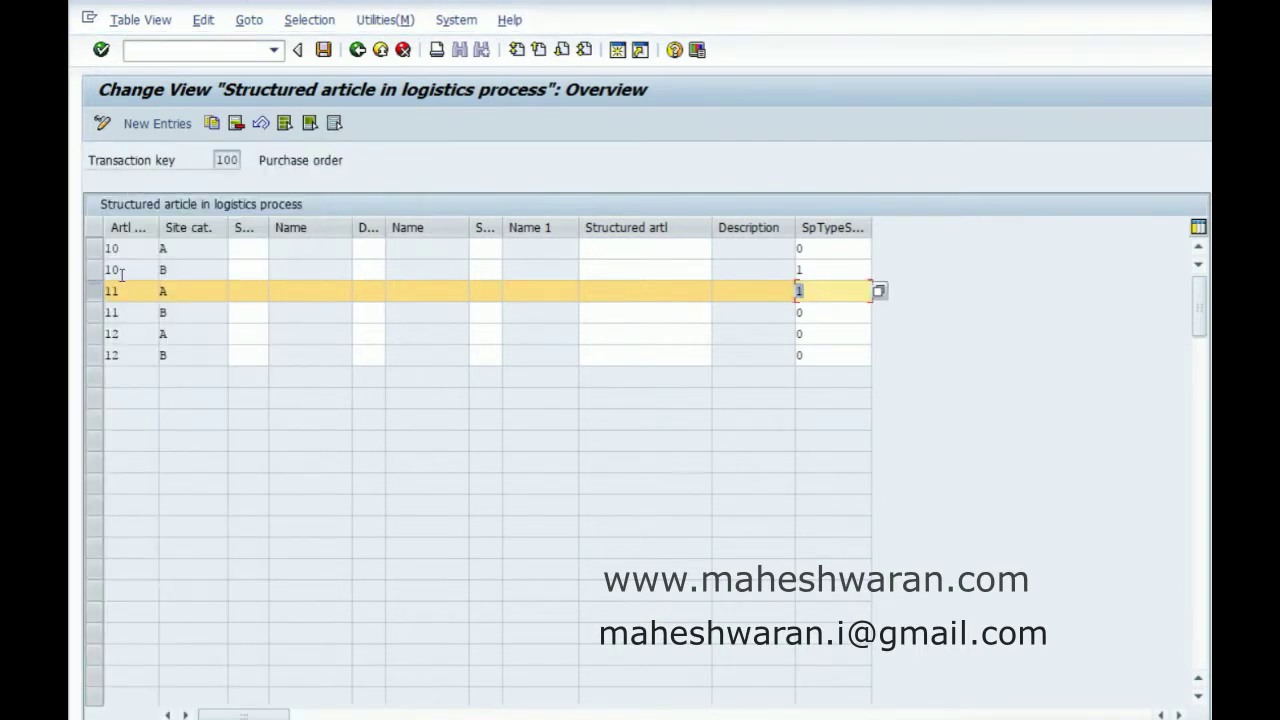
left_click(103, 314)
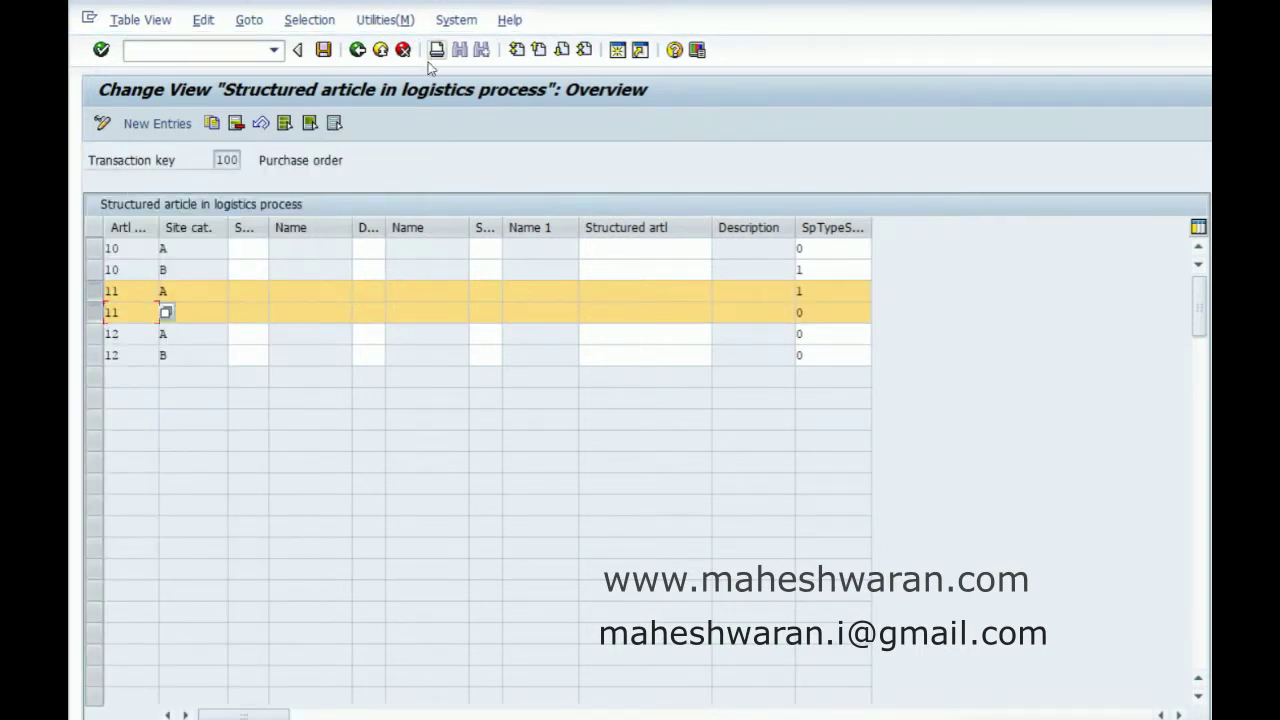
left_click(360, 51)
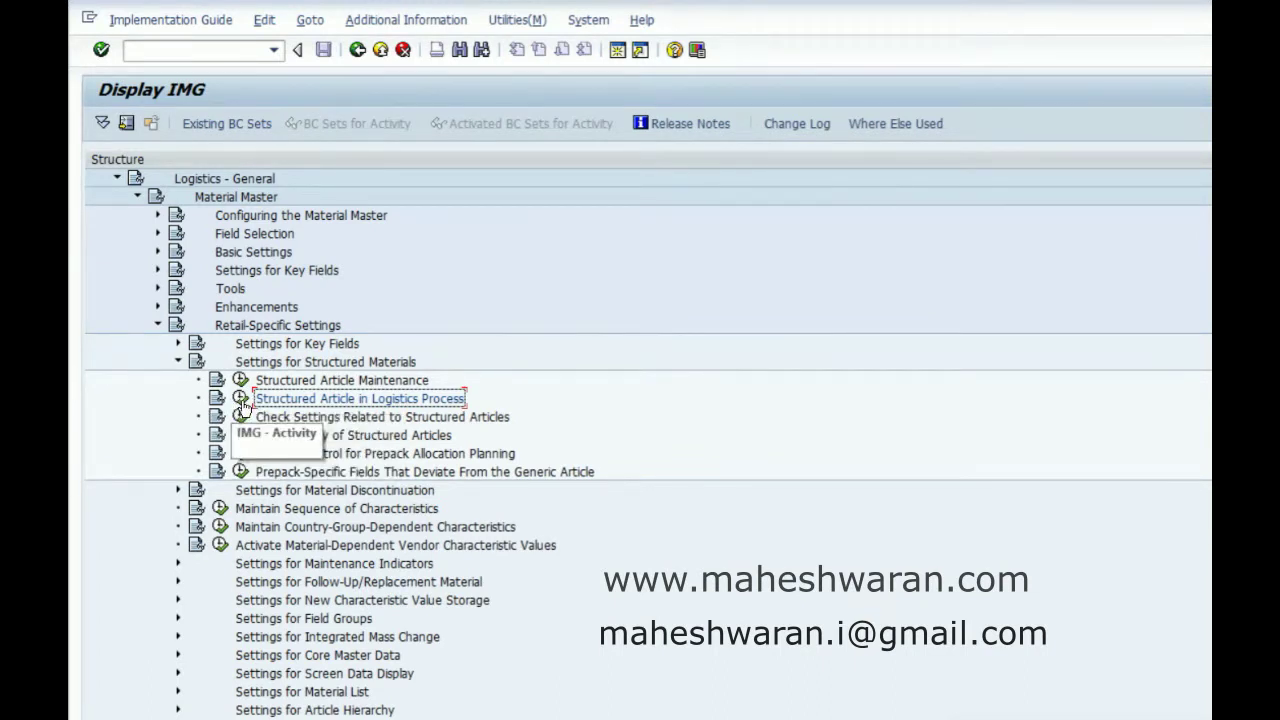
Enter /n to leave the IMG for the SAP Easy Access SAP Retail menu.
left_click(247, 55)
type("/n")
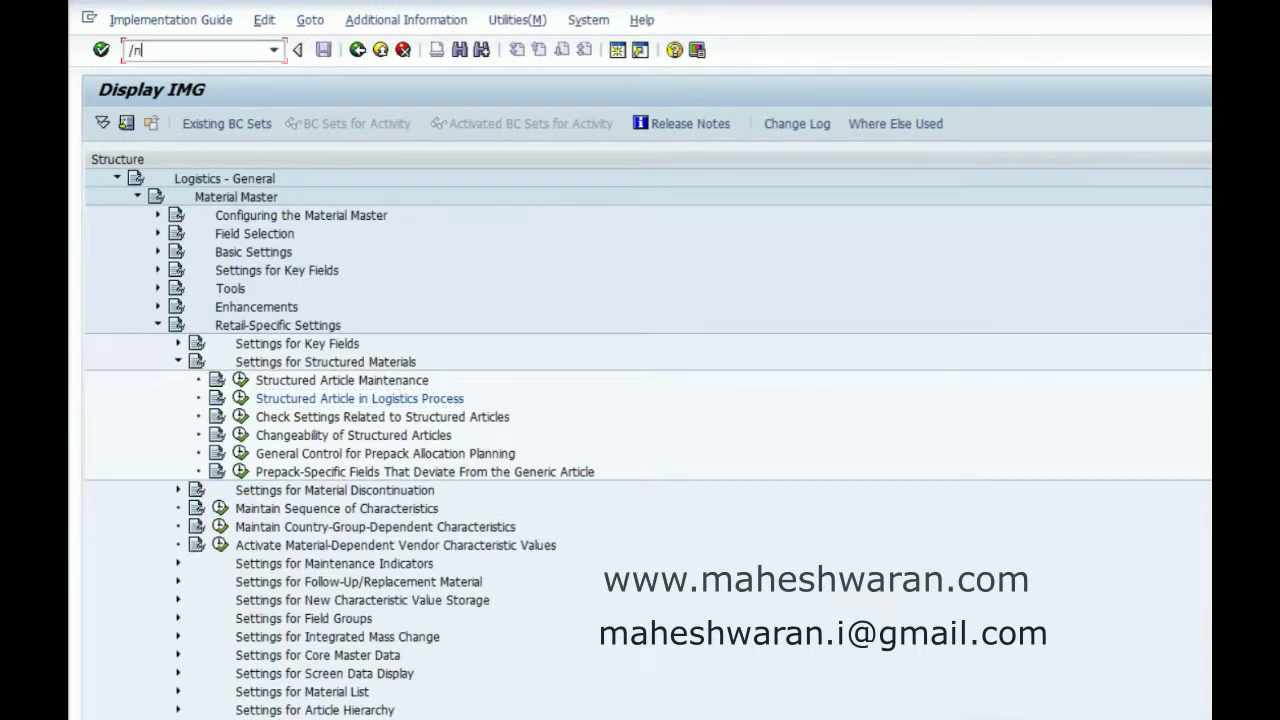
key("Return")
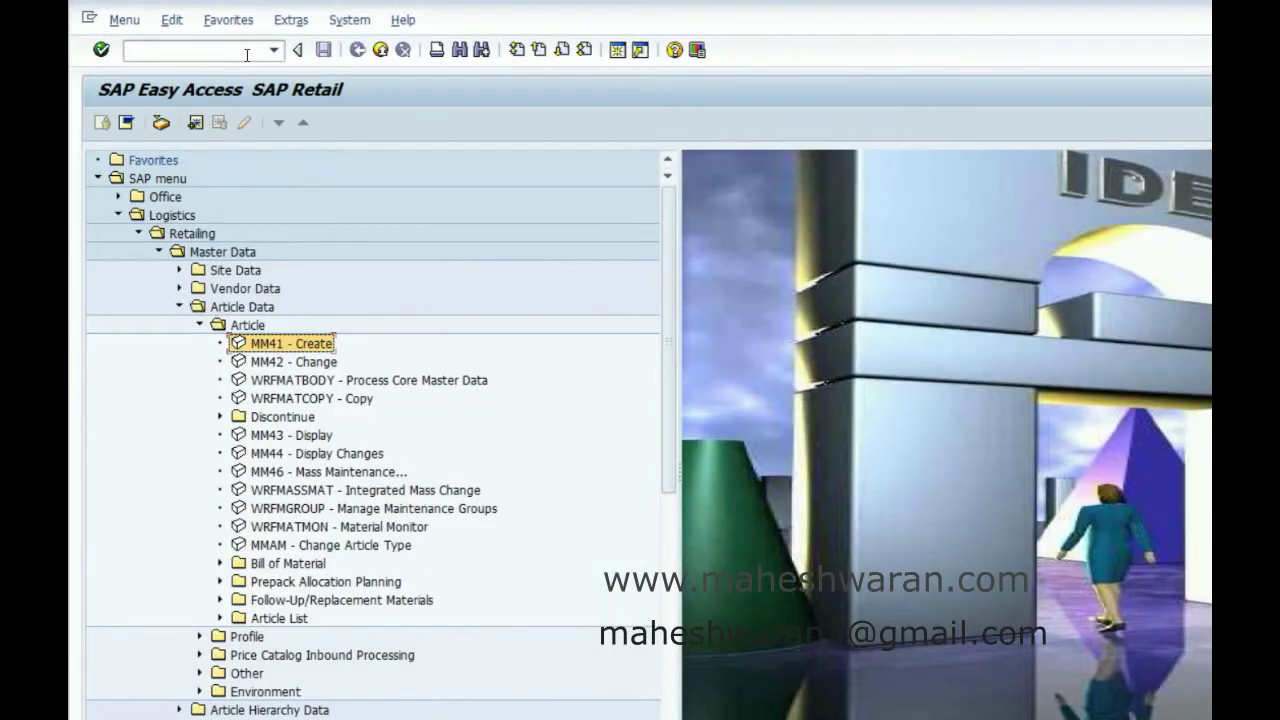